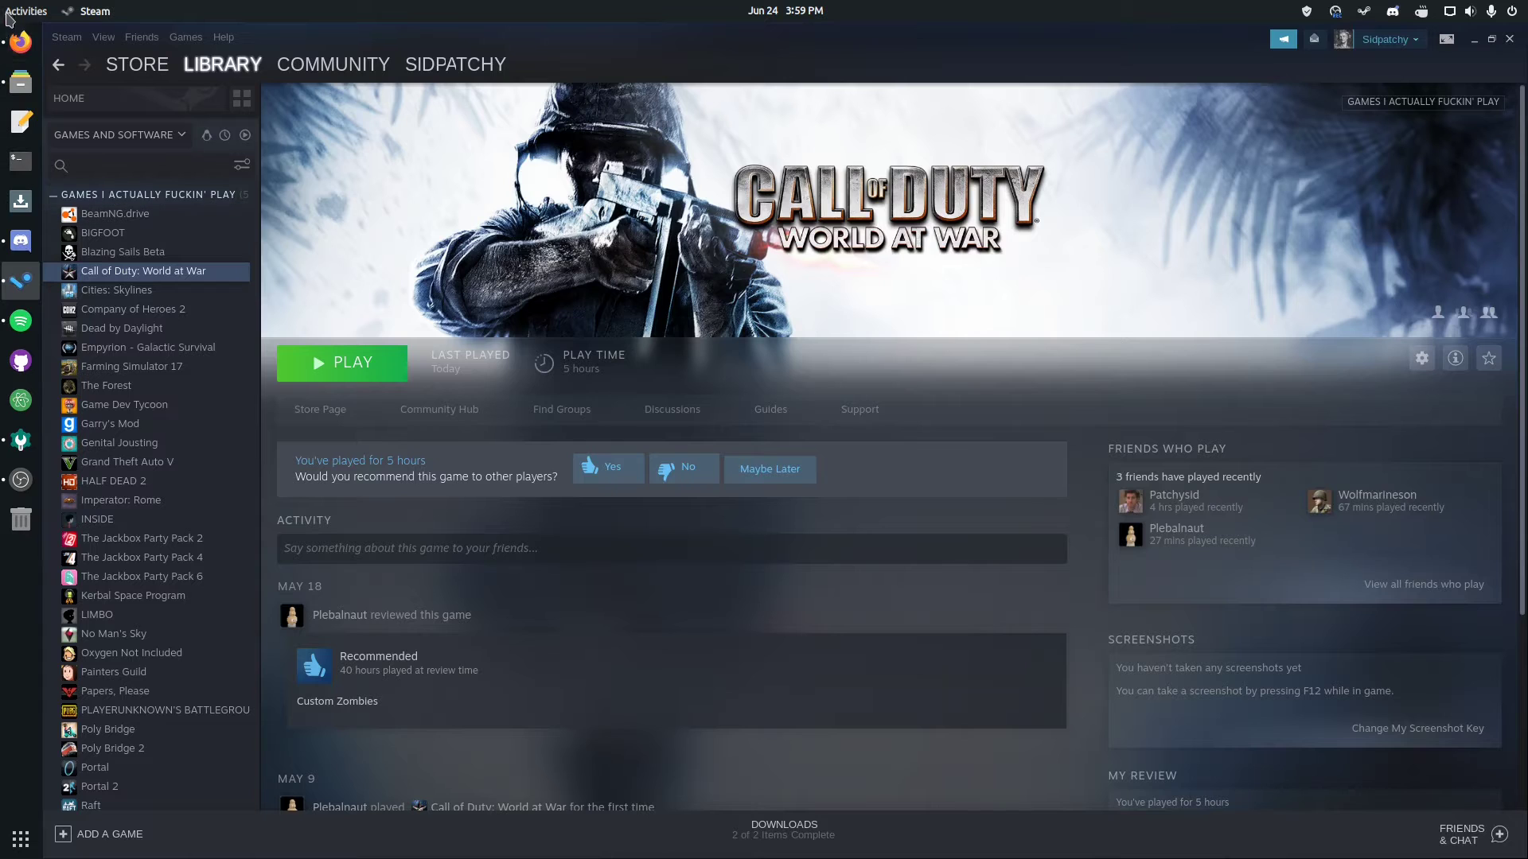
Step: Switch to Firefox, show the Bus Depot map page, and bring up the Files window over it
left_click(6, 52)
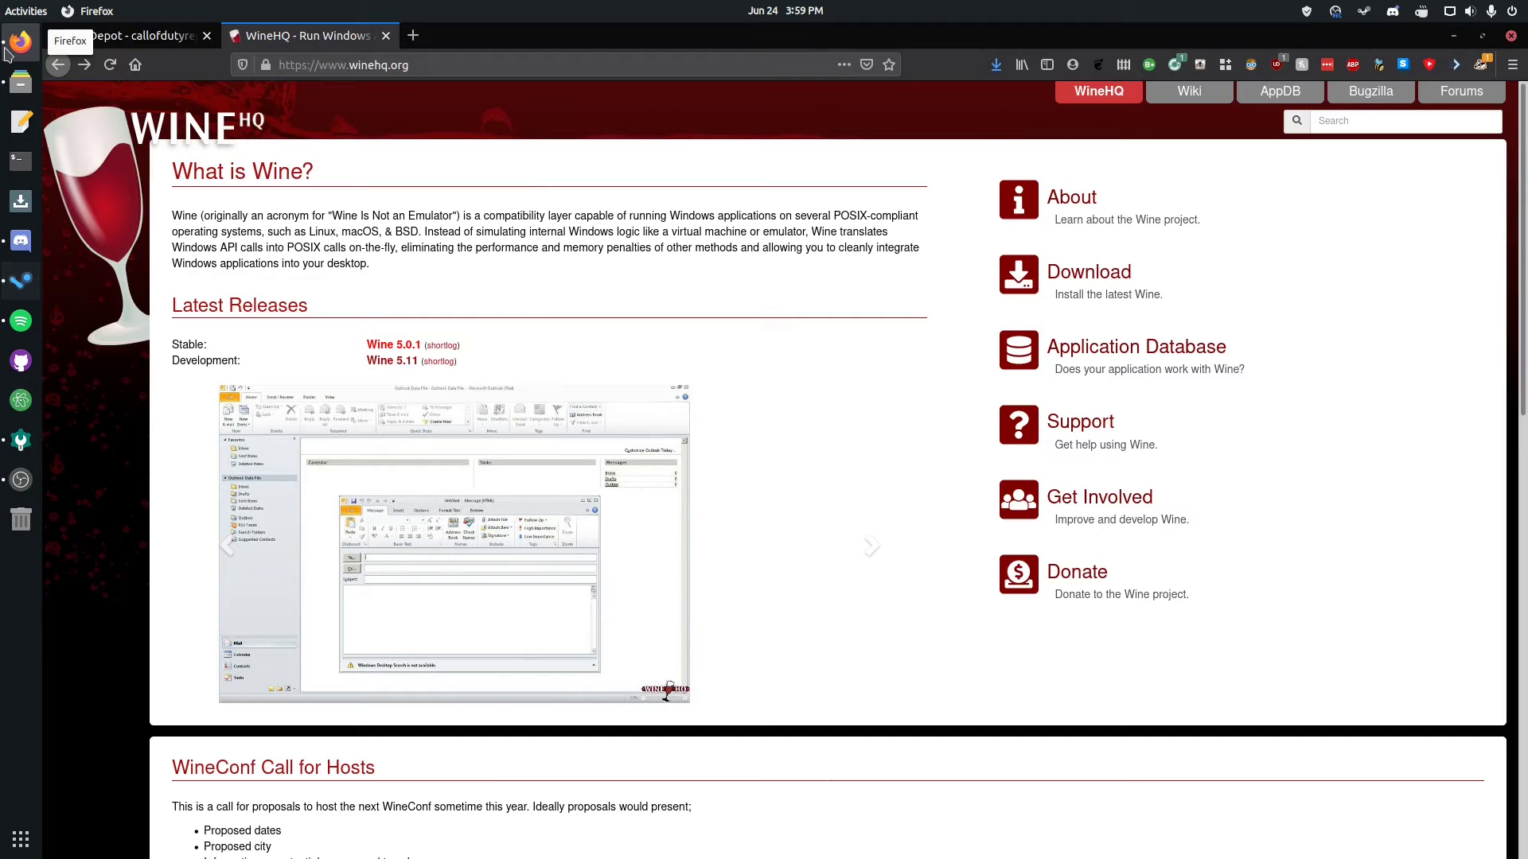
left_click(131, 36)
left_click(16, 82)
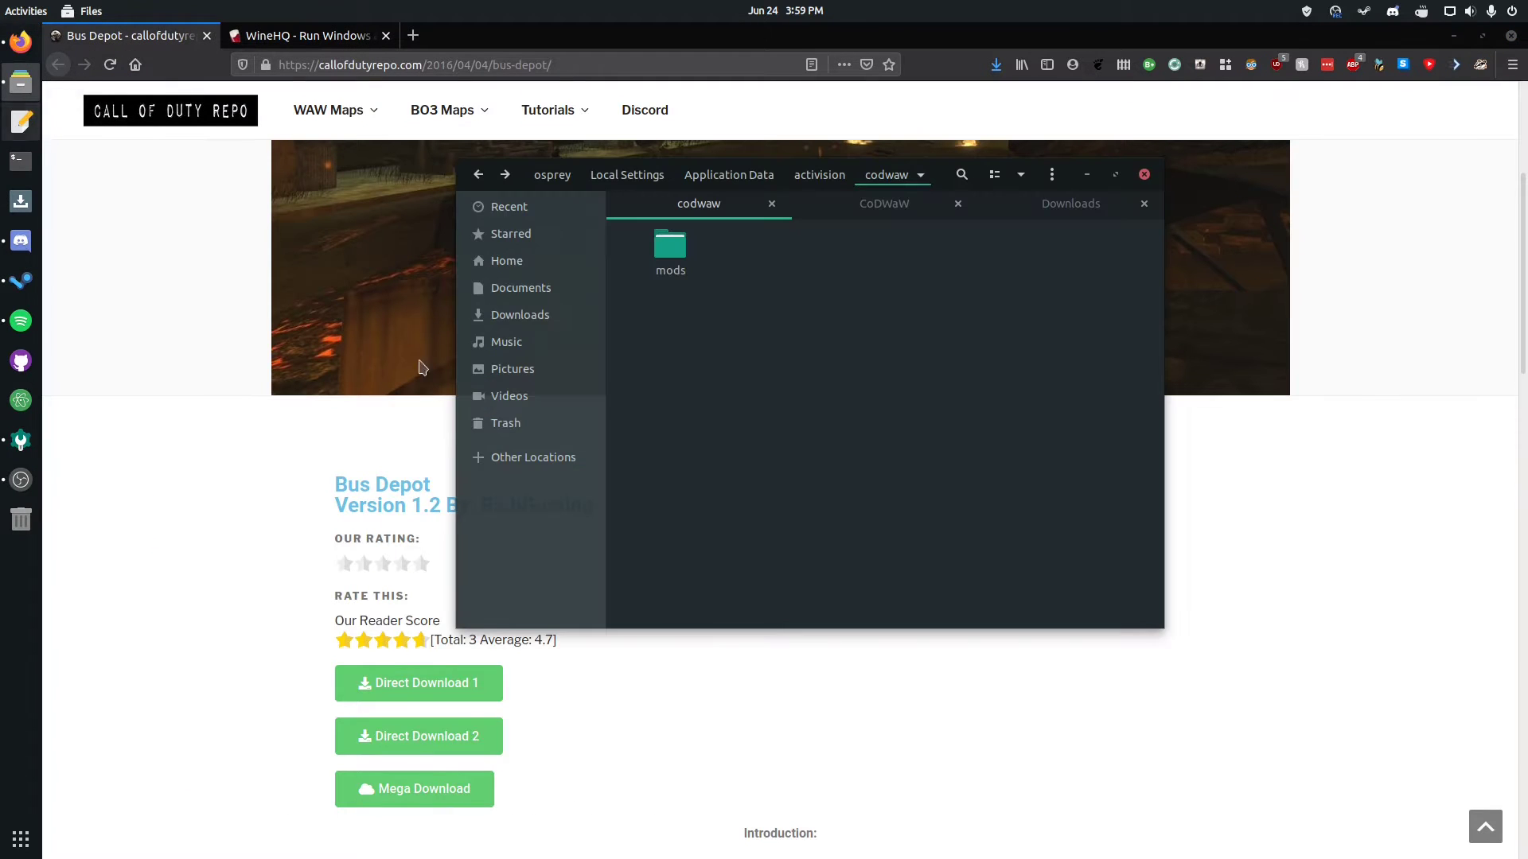
Step: Compare the CoDWaW and codwaw folders, and delete the mods folder from the lowercase codwaw folder
left_click(844, 217)
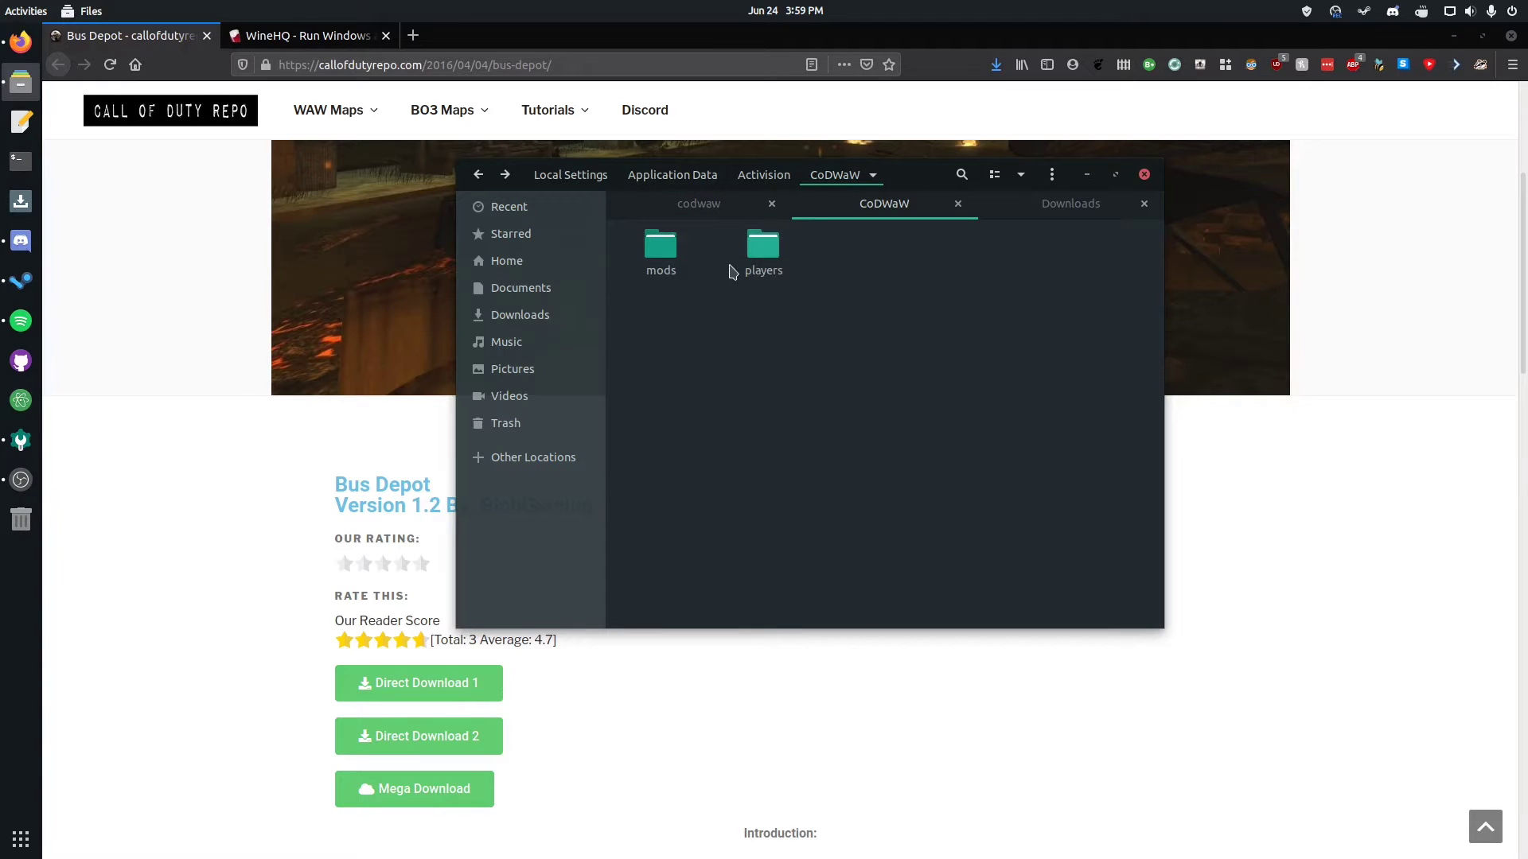
left_click_drag(829, 455, 747, 480)
left_click(702, 204)
left_click_drag(762, 325, 616, 208)
left_click(832, 454)
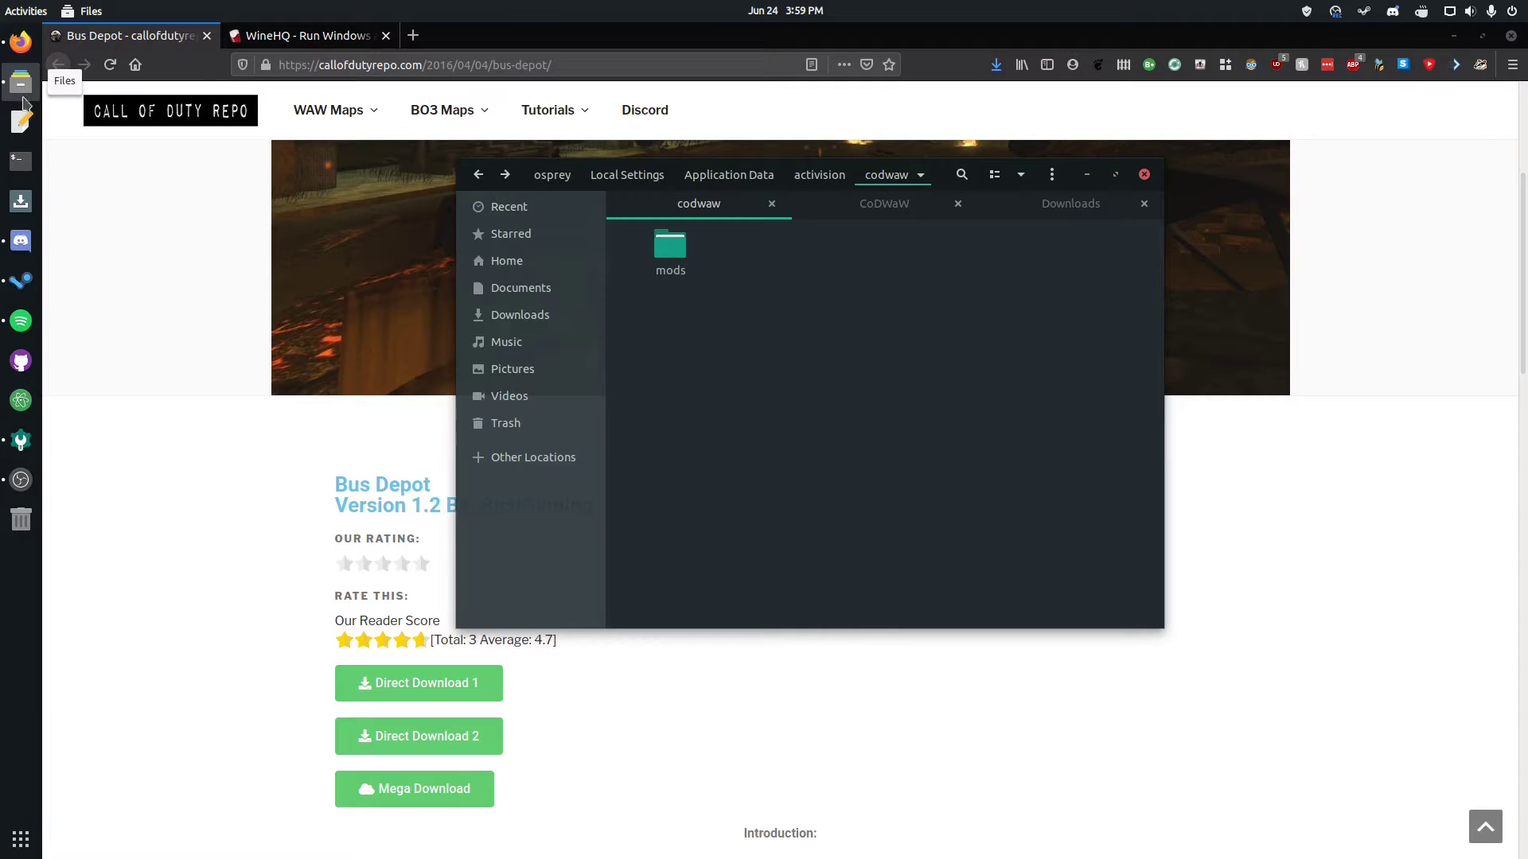
left_click(667, 259)
key("Delete")
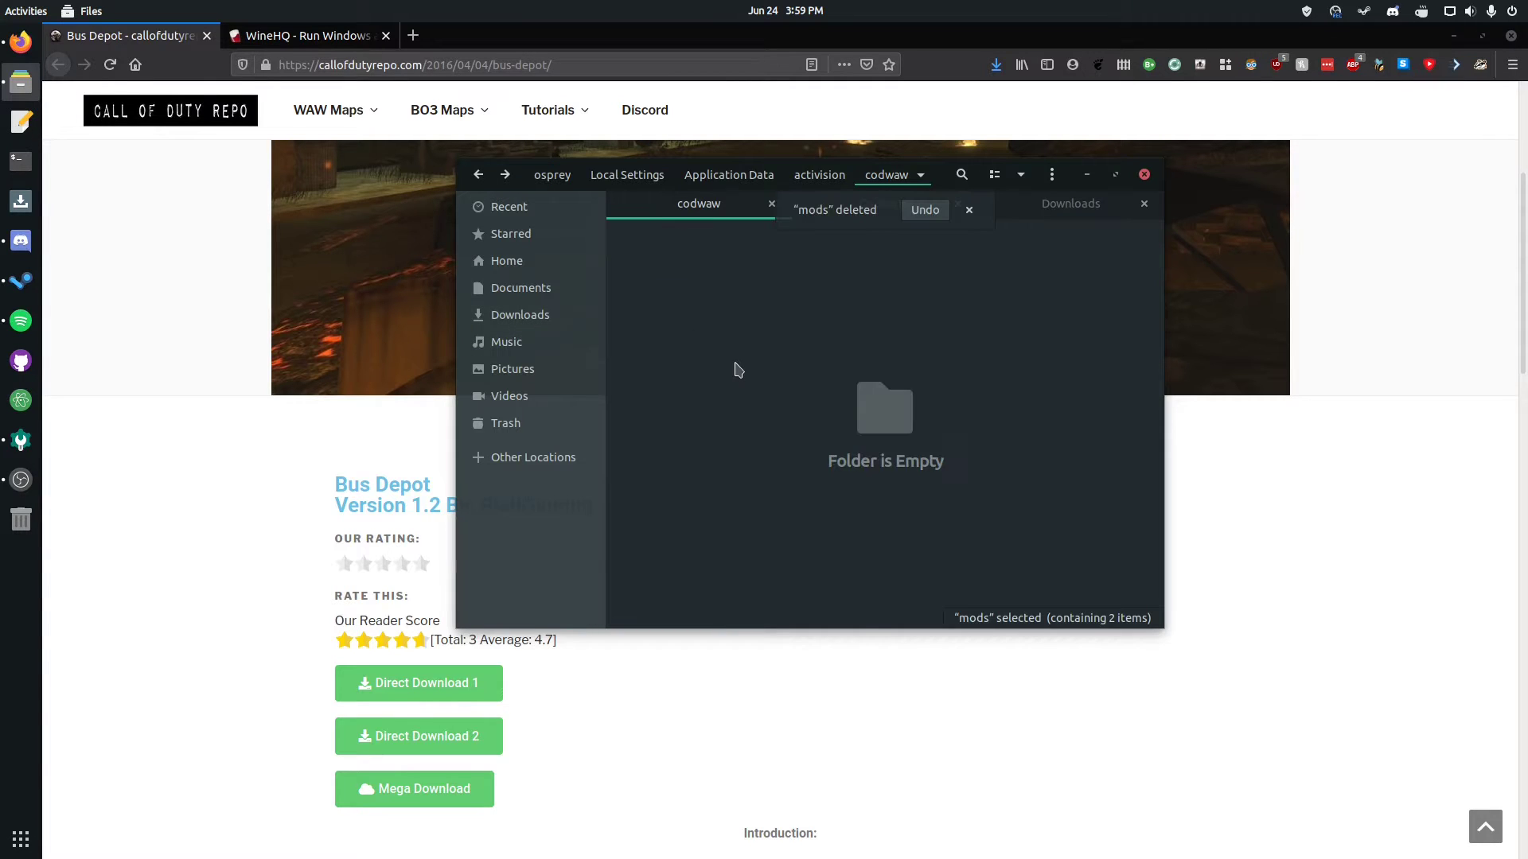
left_click(968, 209)
Step: Delete the mods folder from the CoDWaW folder and return to the lowercase codwaw folder
left_click(895, 205)
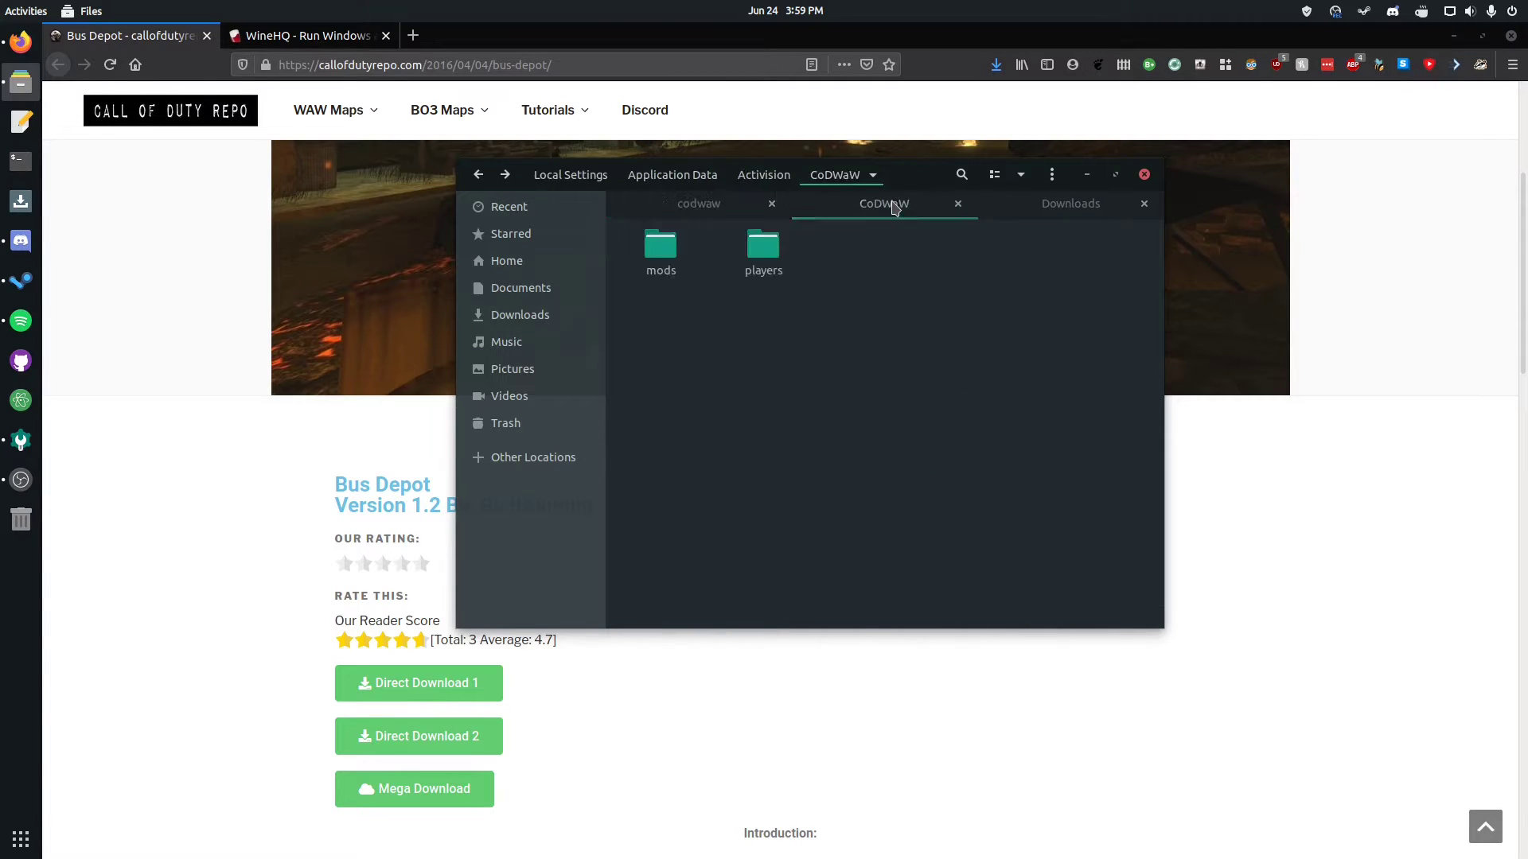
left_click(660, 248)
left_click_drag(686, 333, 646, 222)
double_click(662, 273)
key("alt+Left")
left_click_drag(740, 454, 629, 256)
key("Delete")
key("ctrl+Page_Up")
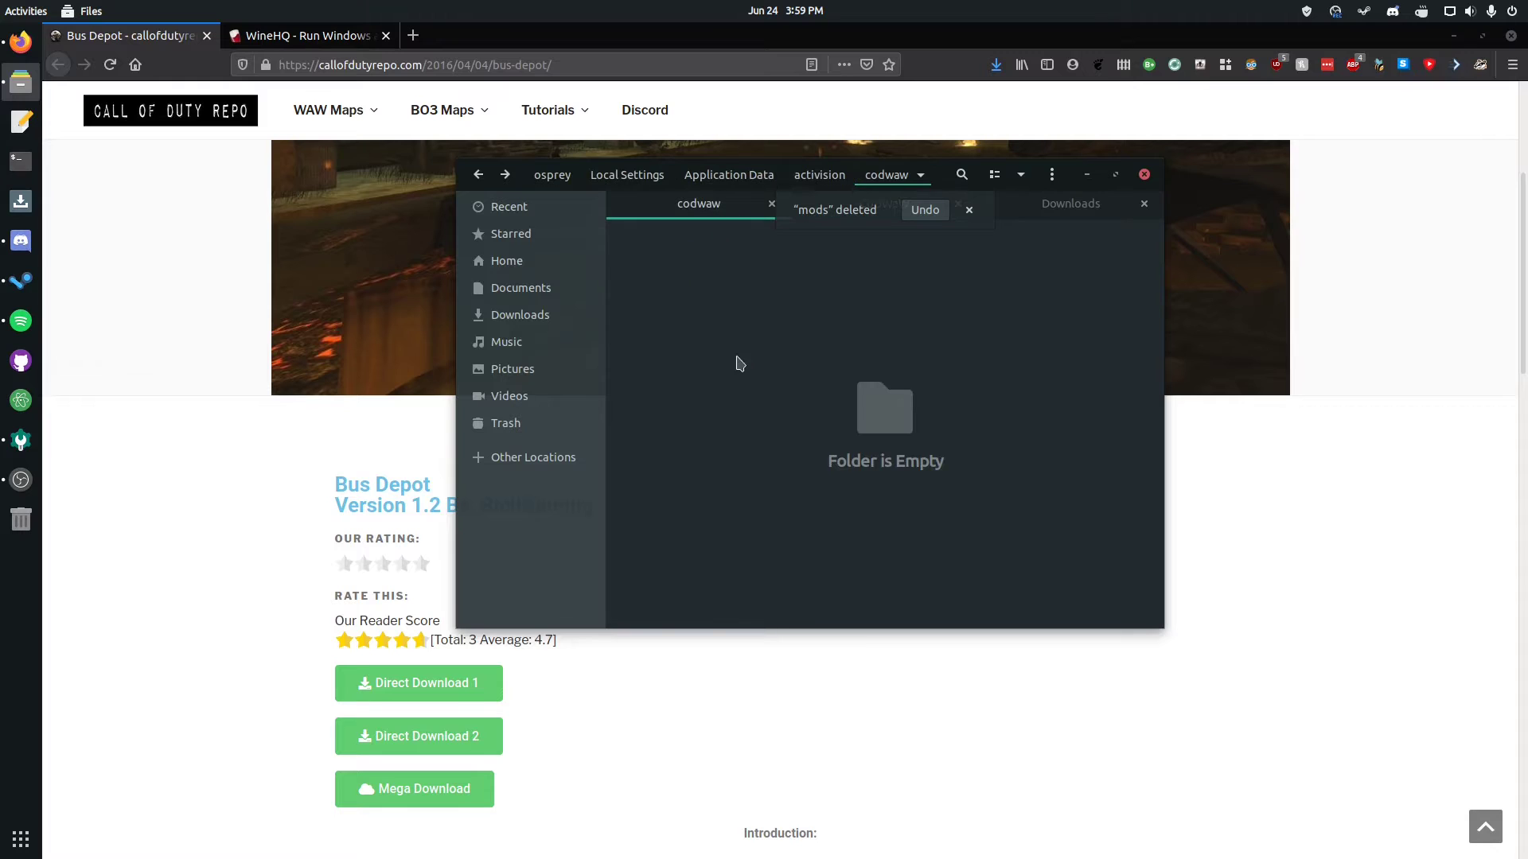
left_click(969, 209)
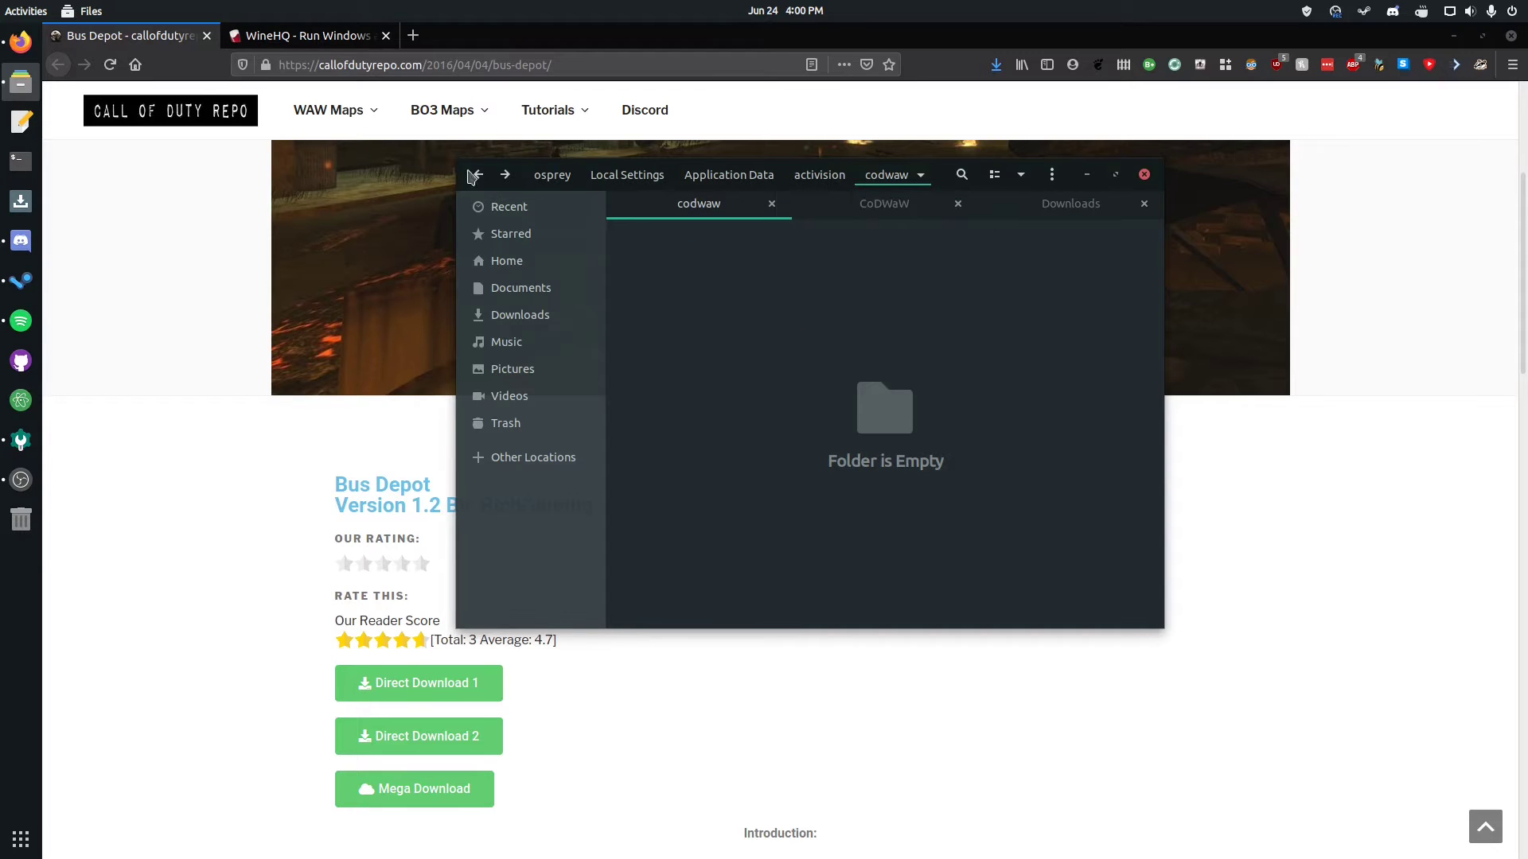
Step: Switch to Steam to view the Call of Duty: World at War library page, and minimize it
left_click(854, 210)
left_click(659, 216)
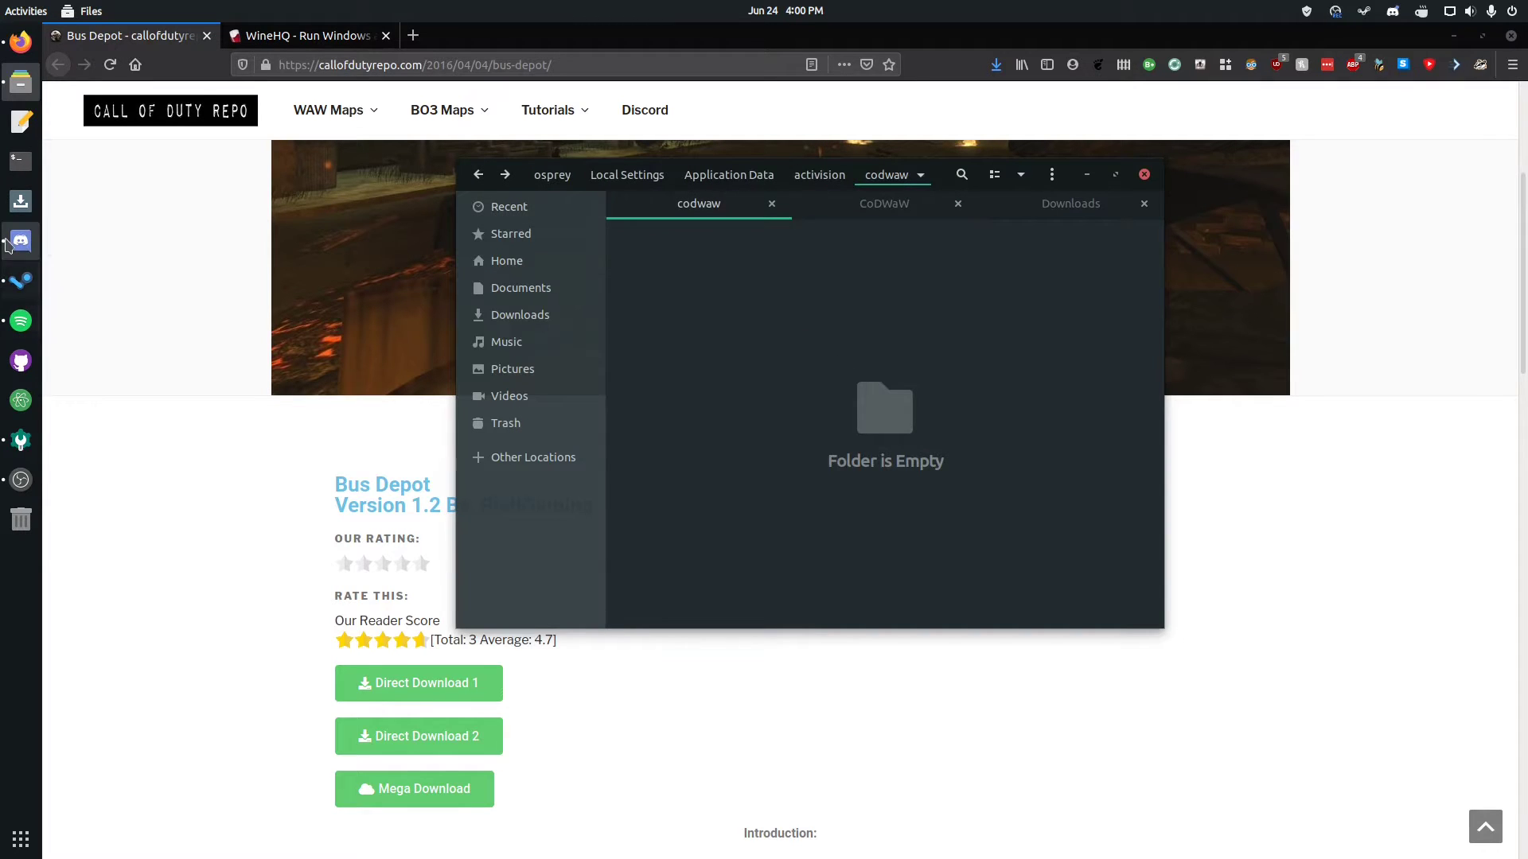
left_click(21, 280)
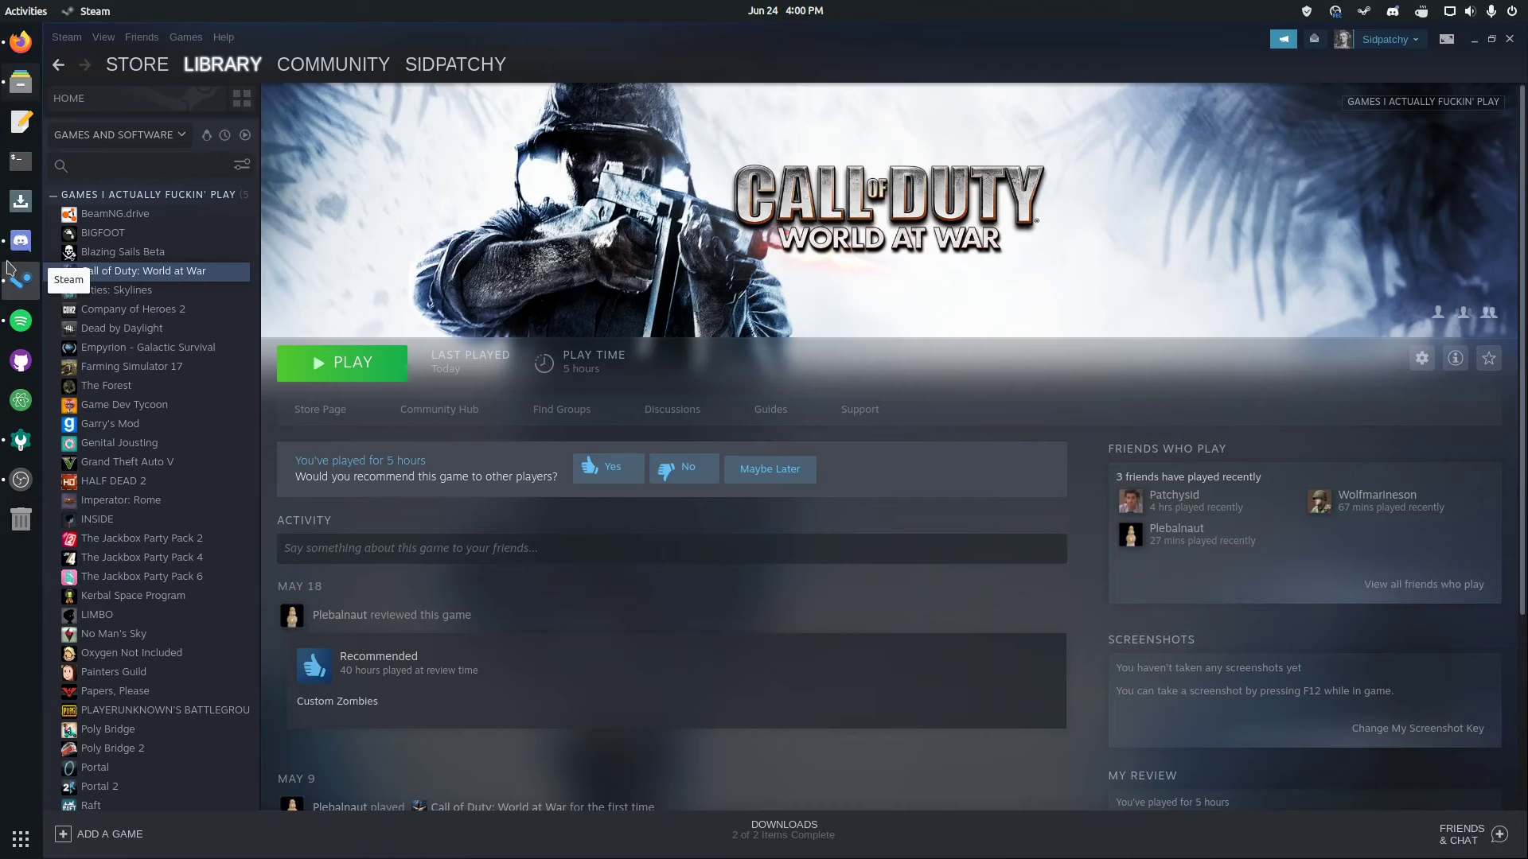
left_click(1474, 41)
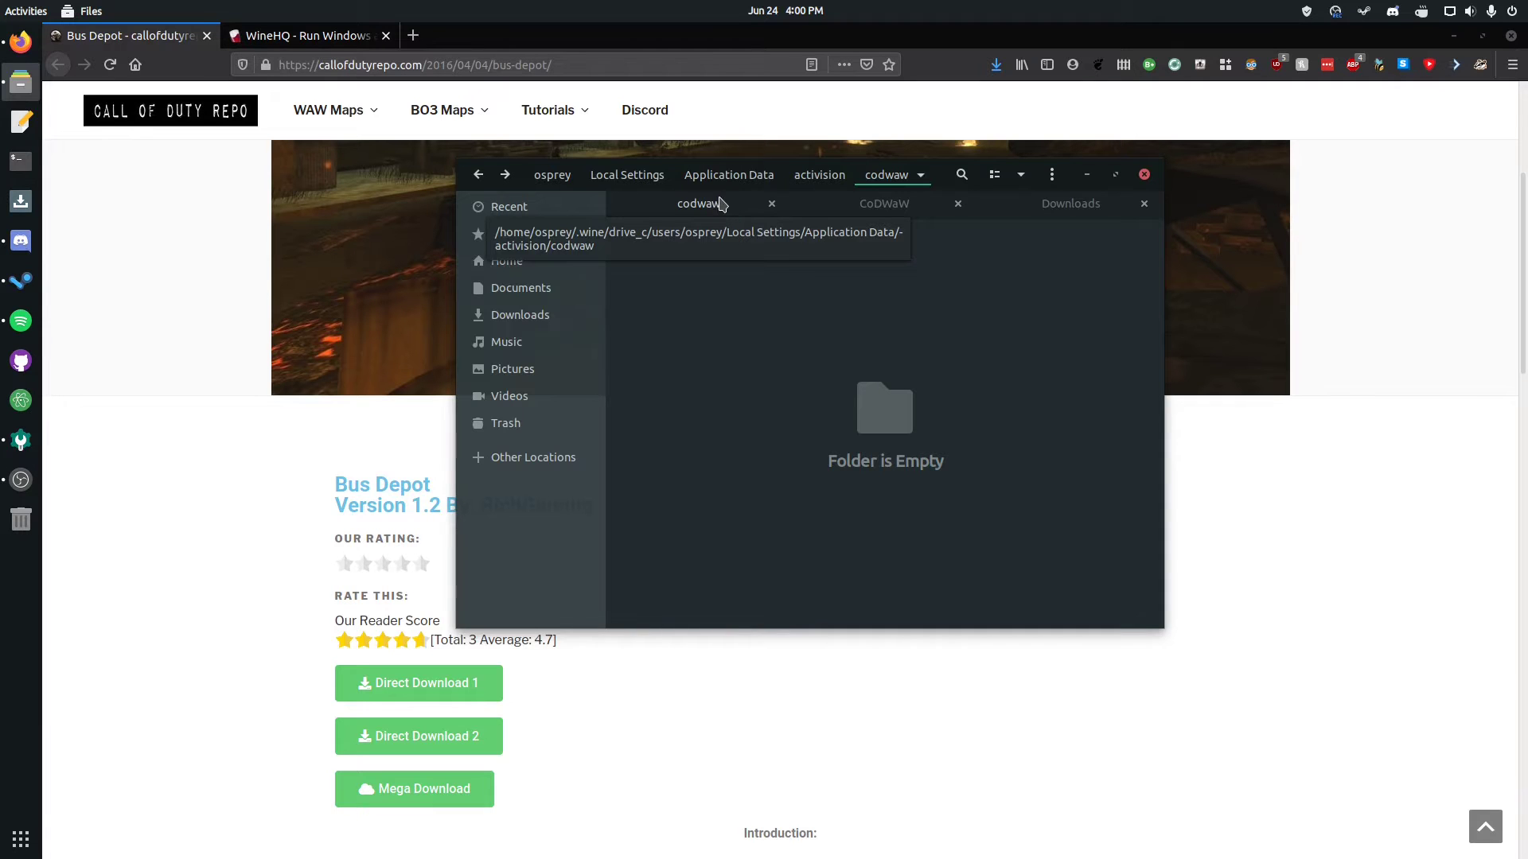
Step: Open the Home folder in a new tab in Files with hidden files shown
middle_click(557, 261)
left_click(783, 208)
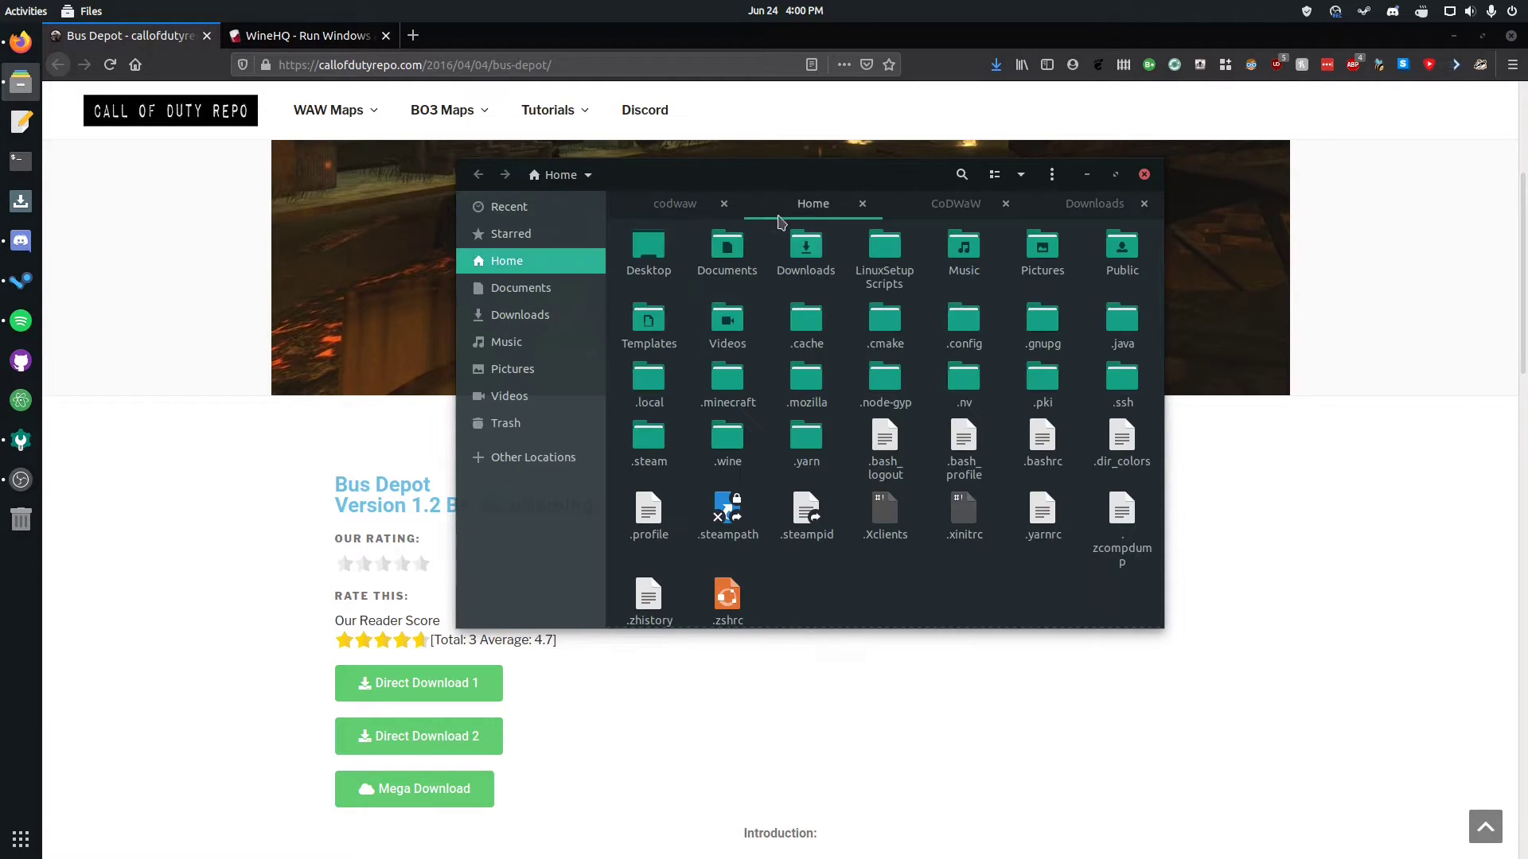
key("ctrl+h")
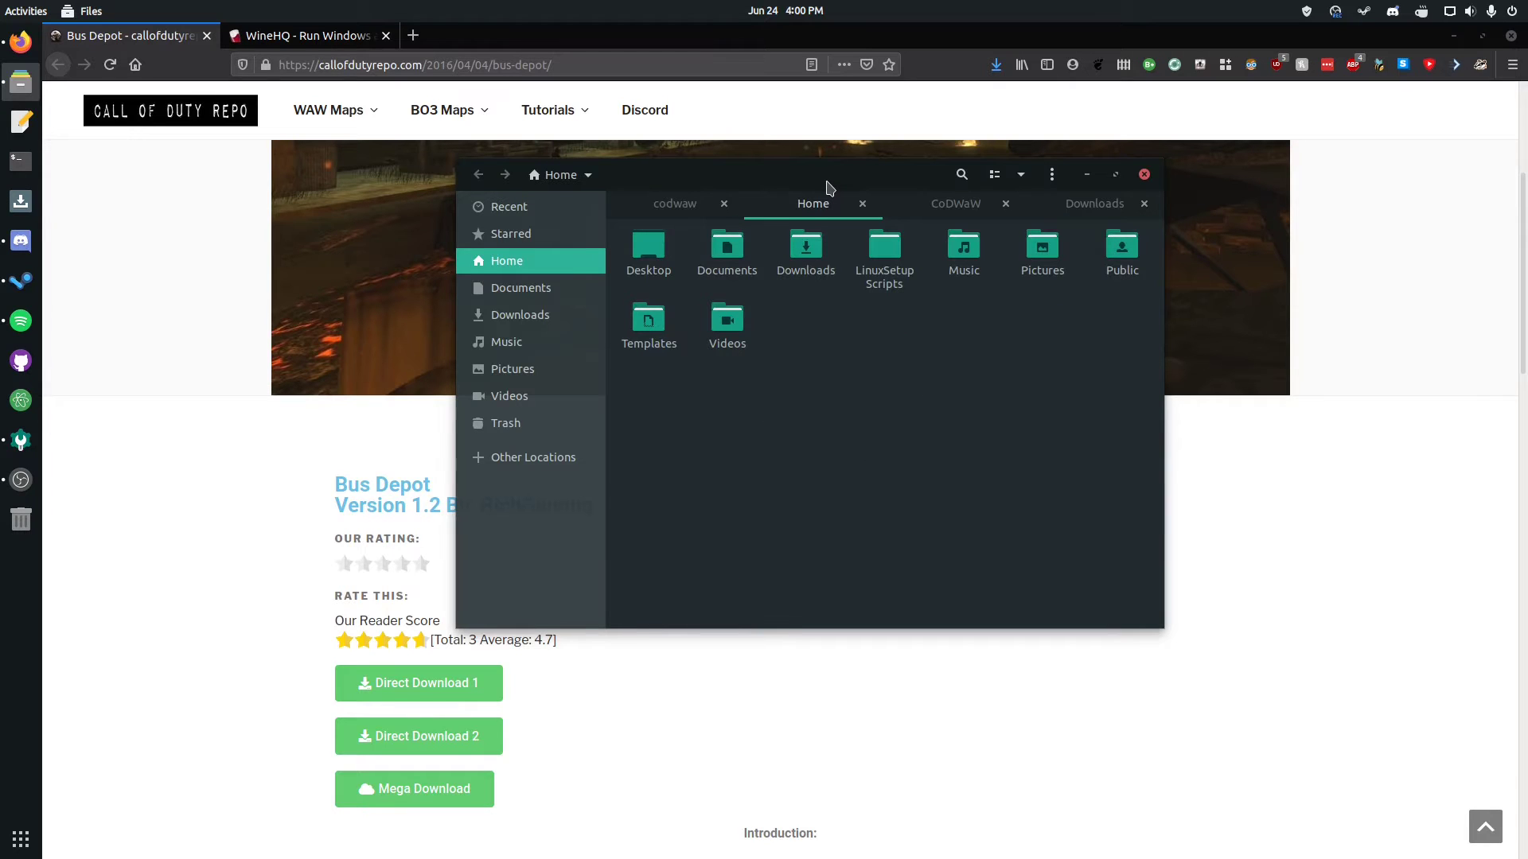
key("ctrl+h")
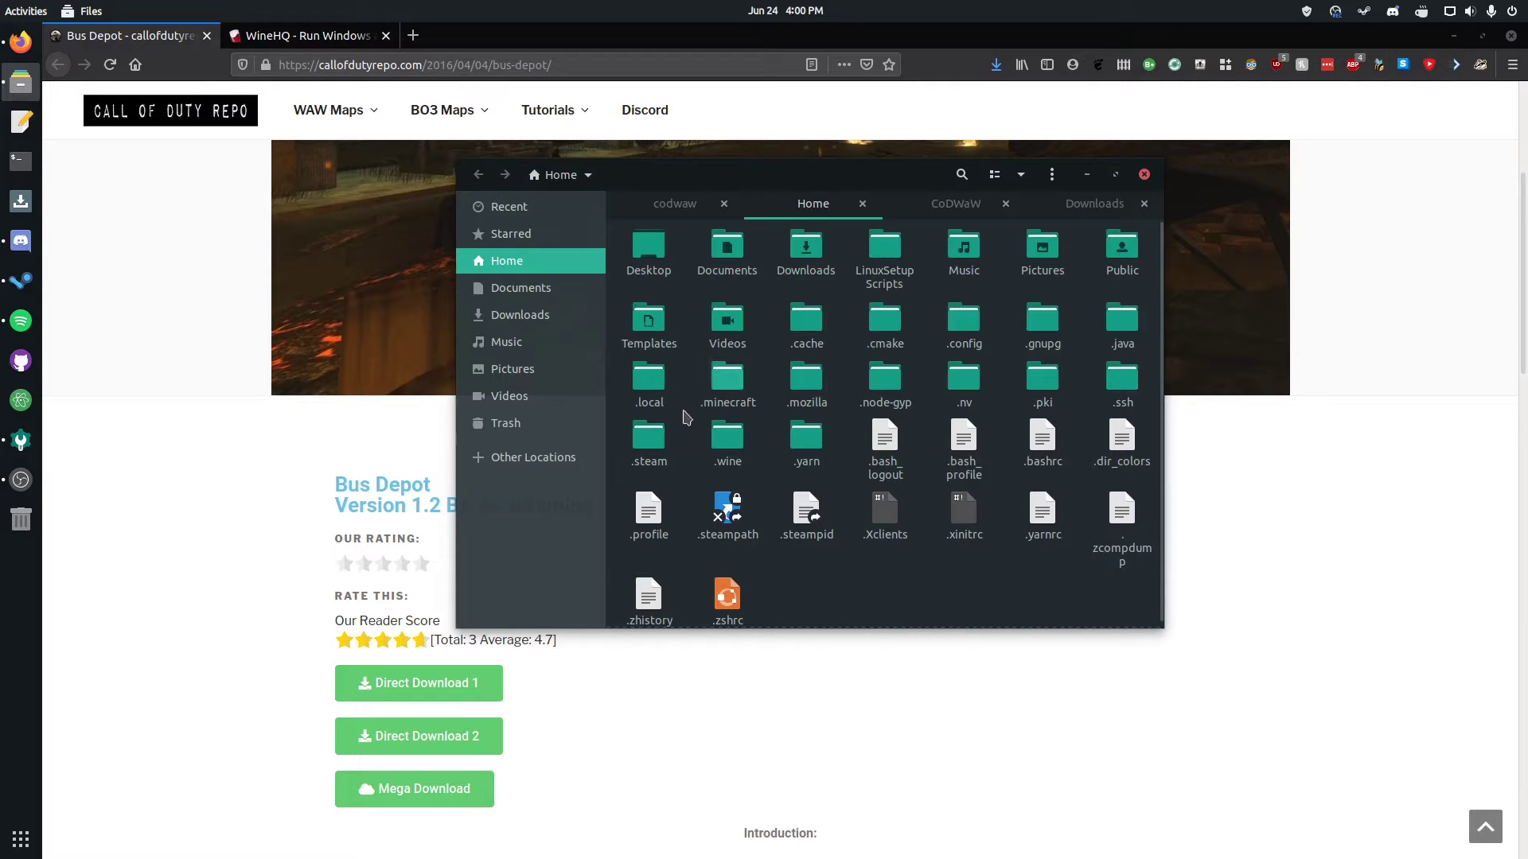
Step: Navigate through .wine/drive_c/users and the user's folder to Local Settings/Application Data/activision/codwaw
double_click(740, 437)
double_click(726, 253)
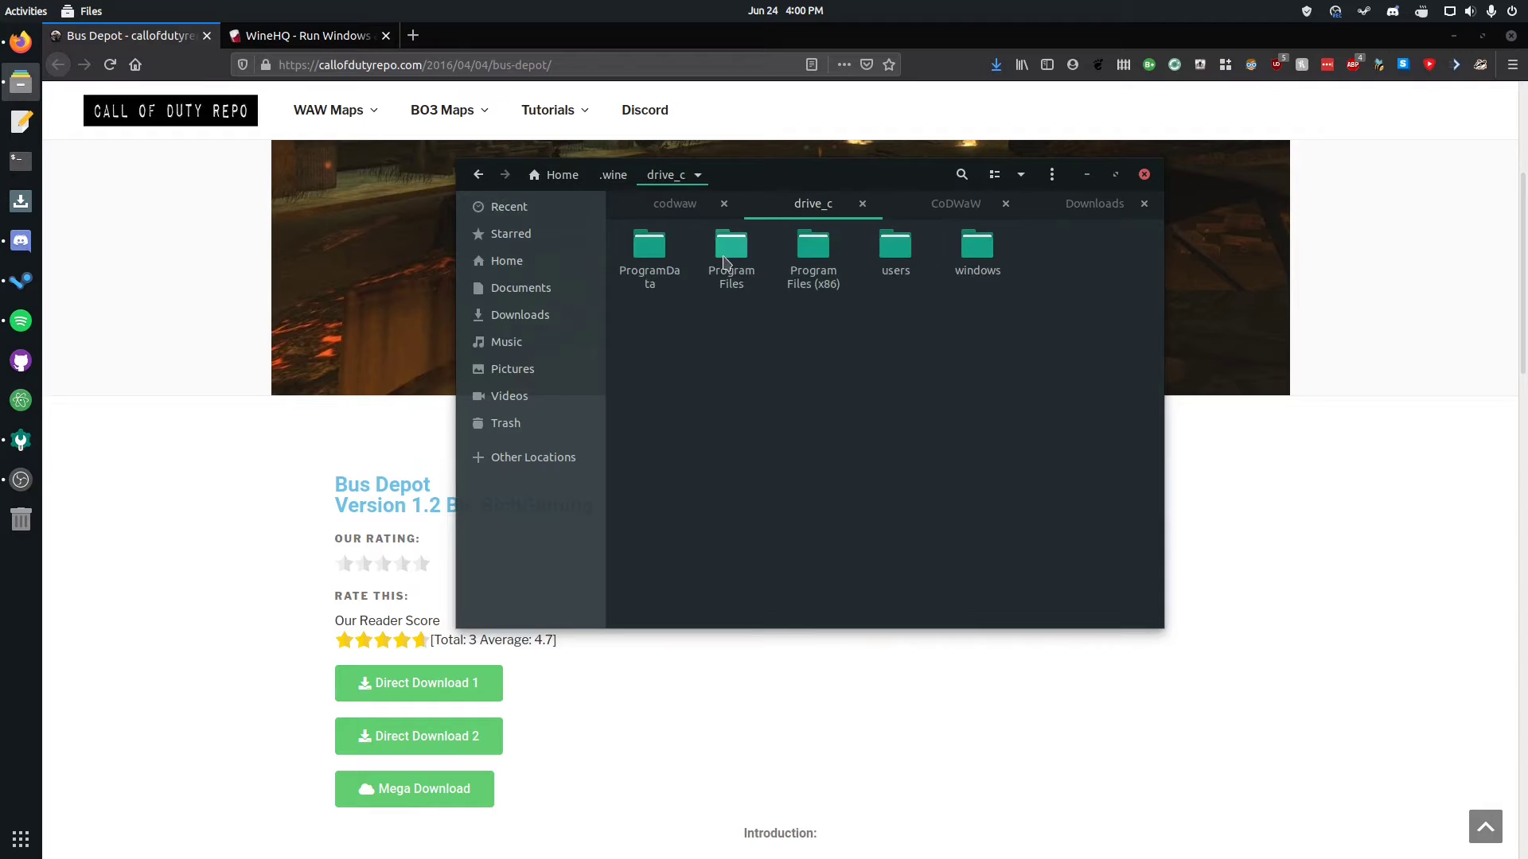
double_click(897, 251)
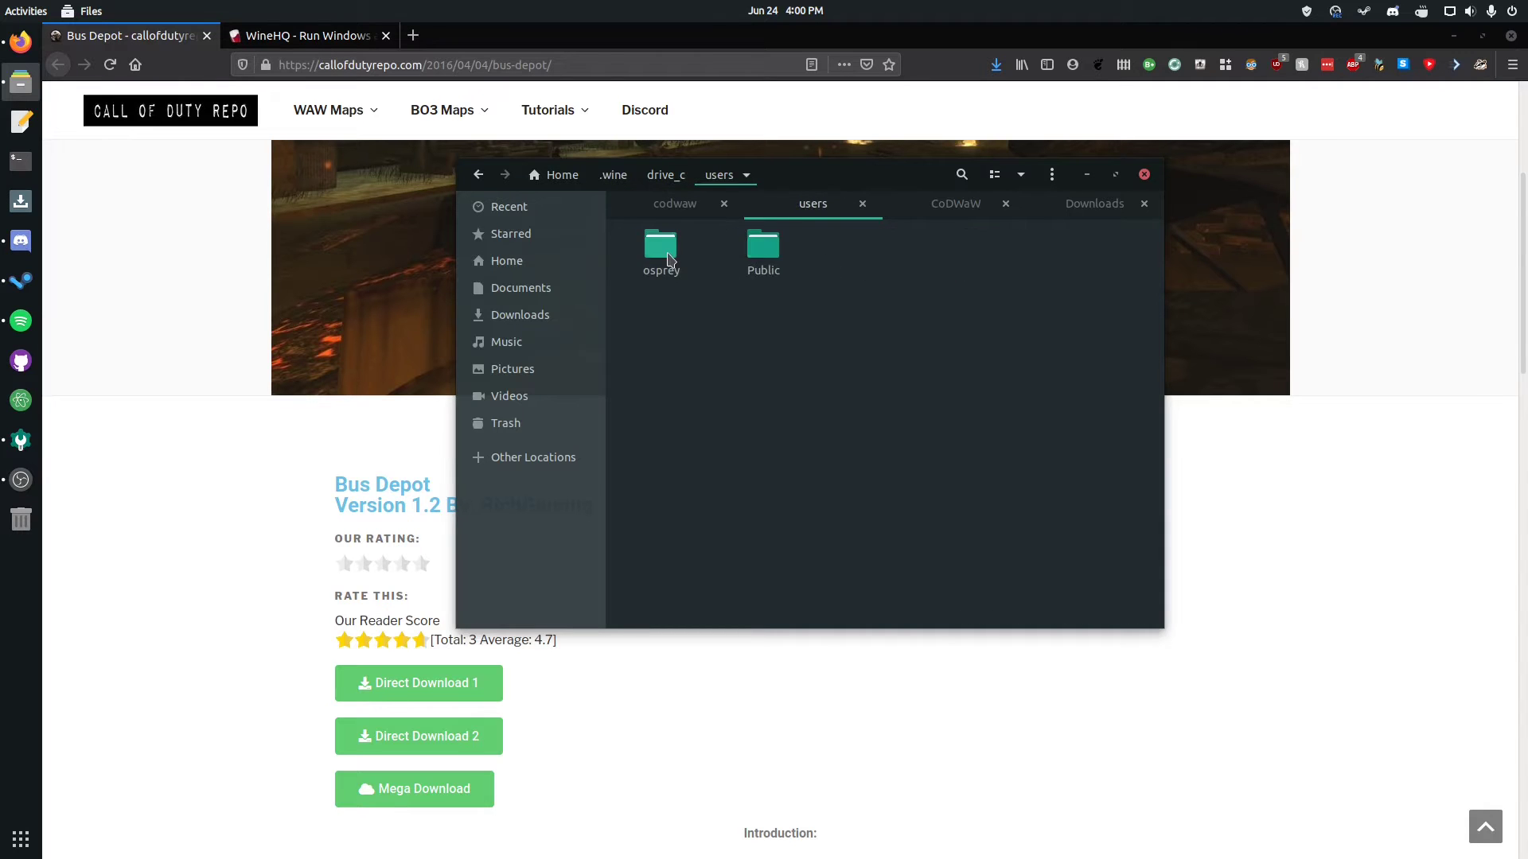
double_click(666, 256)
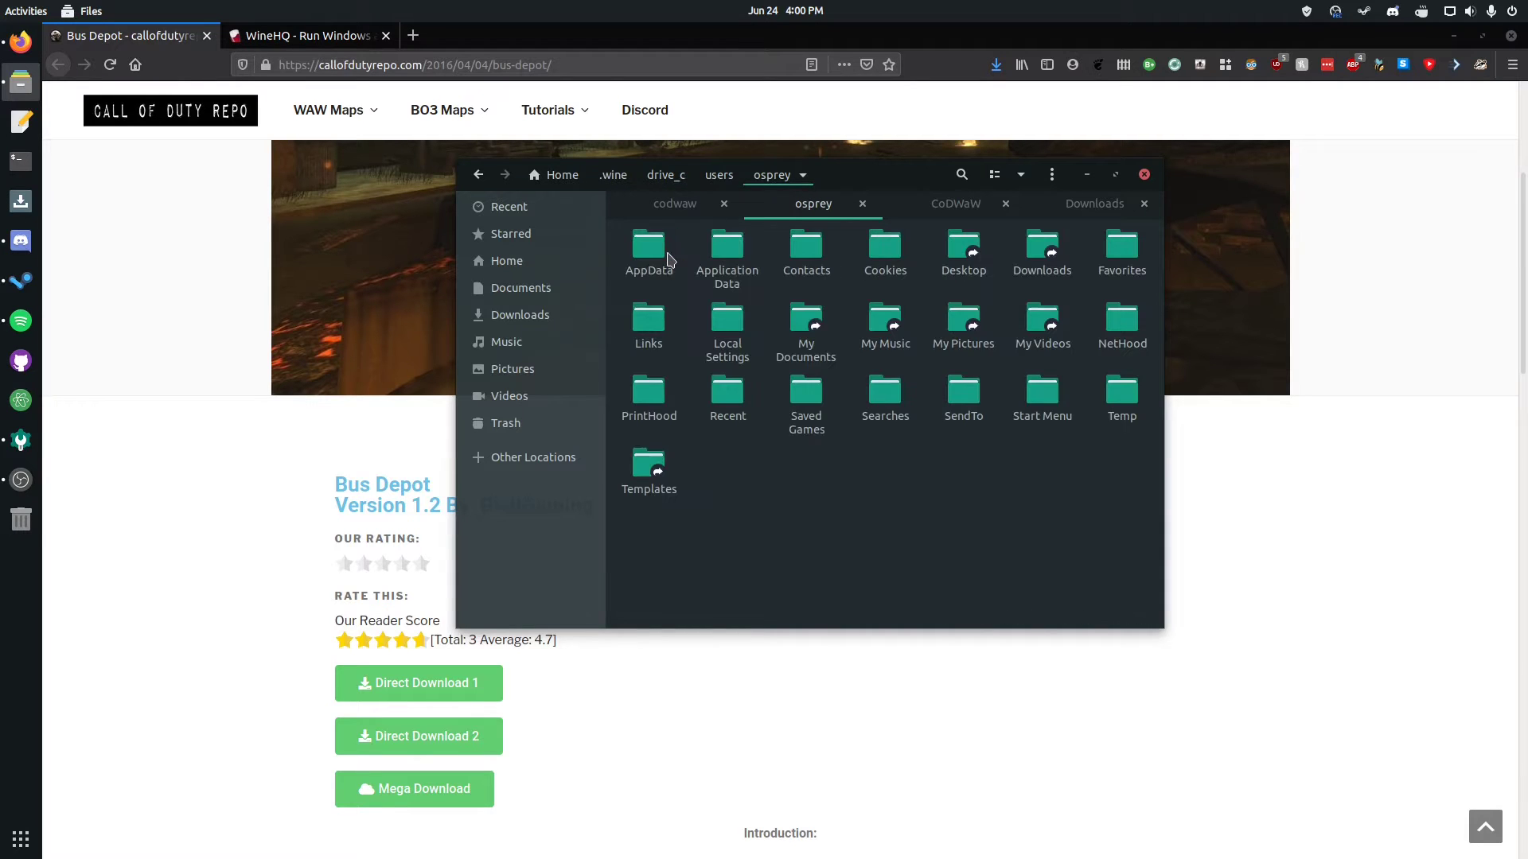
double_click(735, 341)
double_click(667, 260)
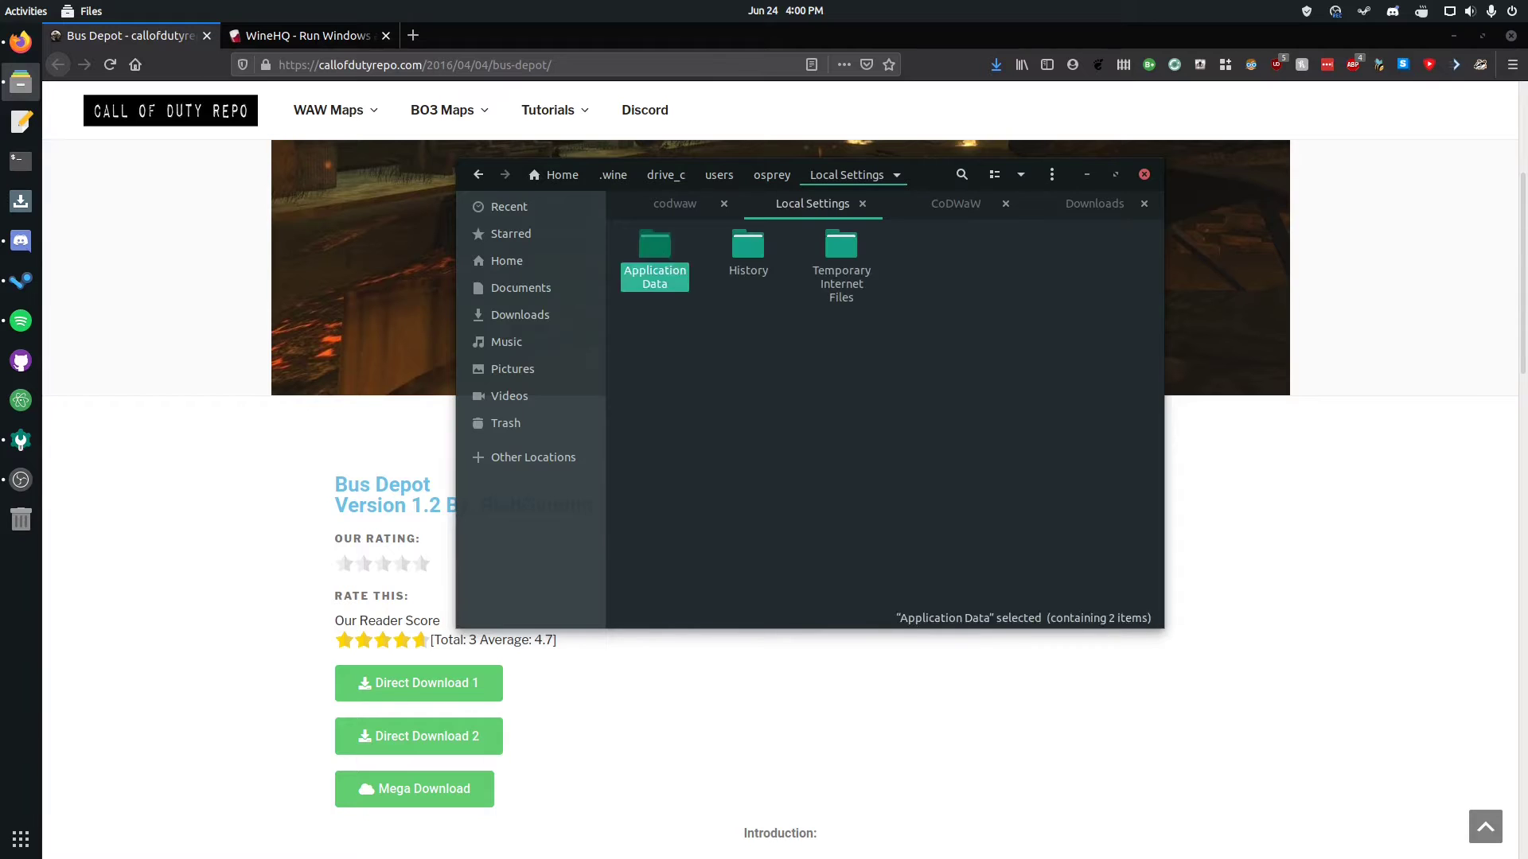
double_click(668, 253)
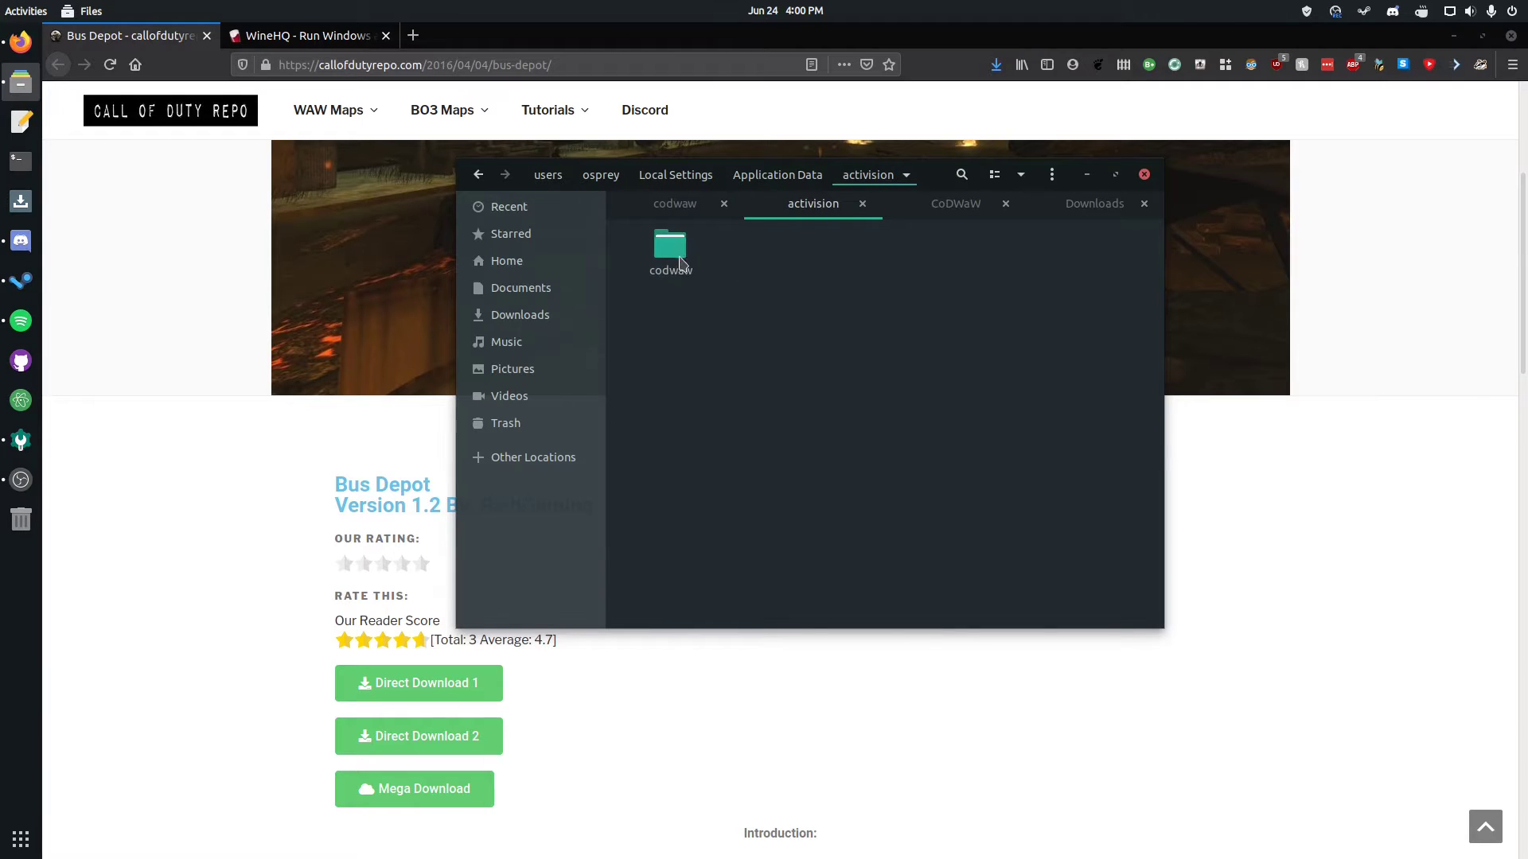
key("alt+Left")
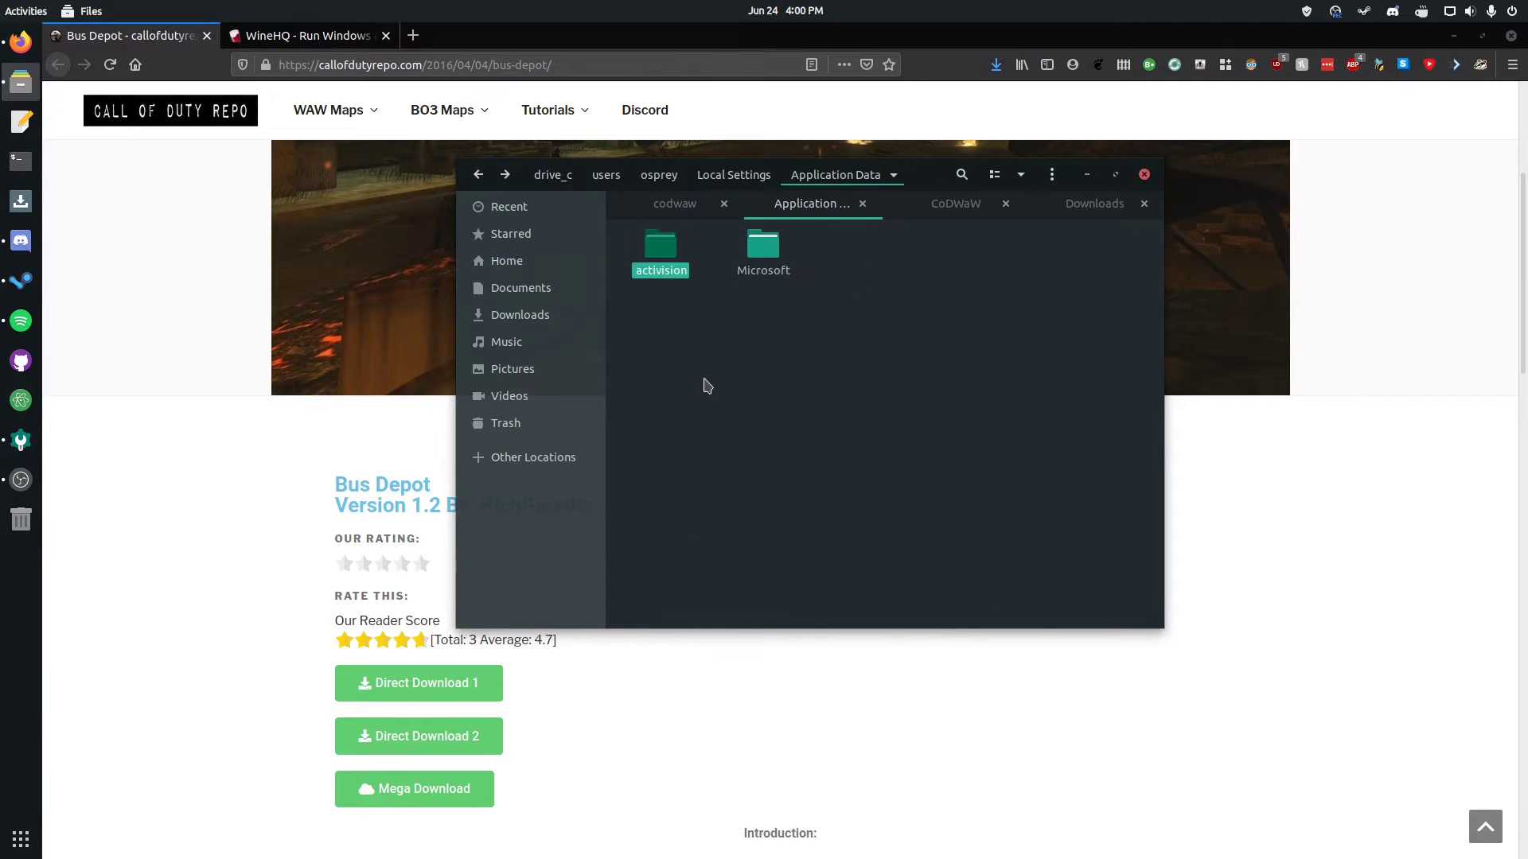
left_click(707, 386)
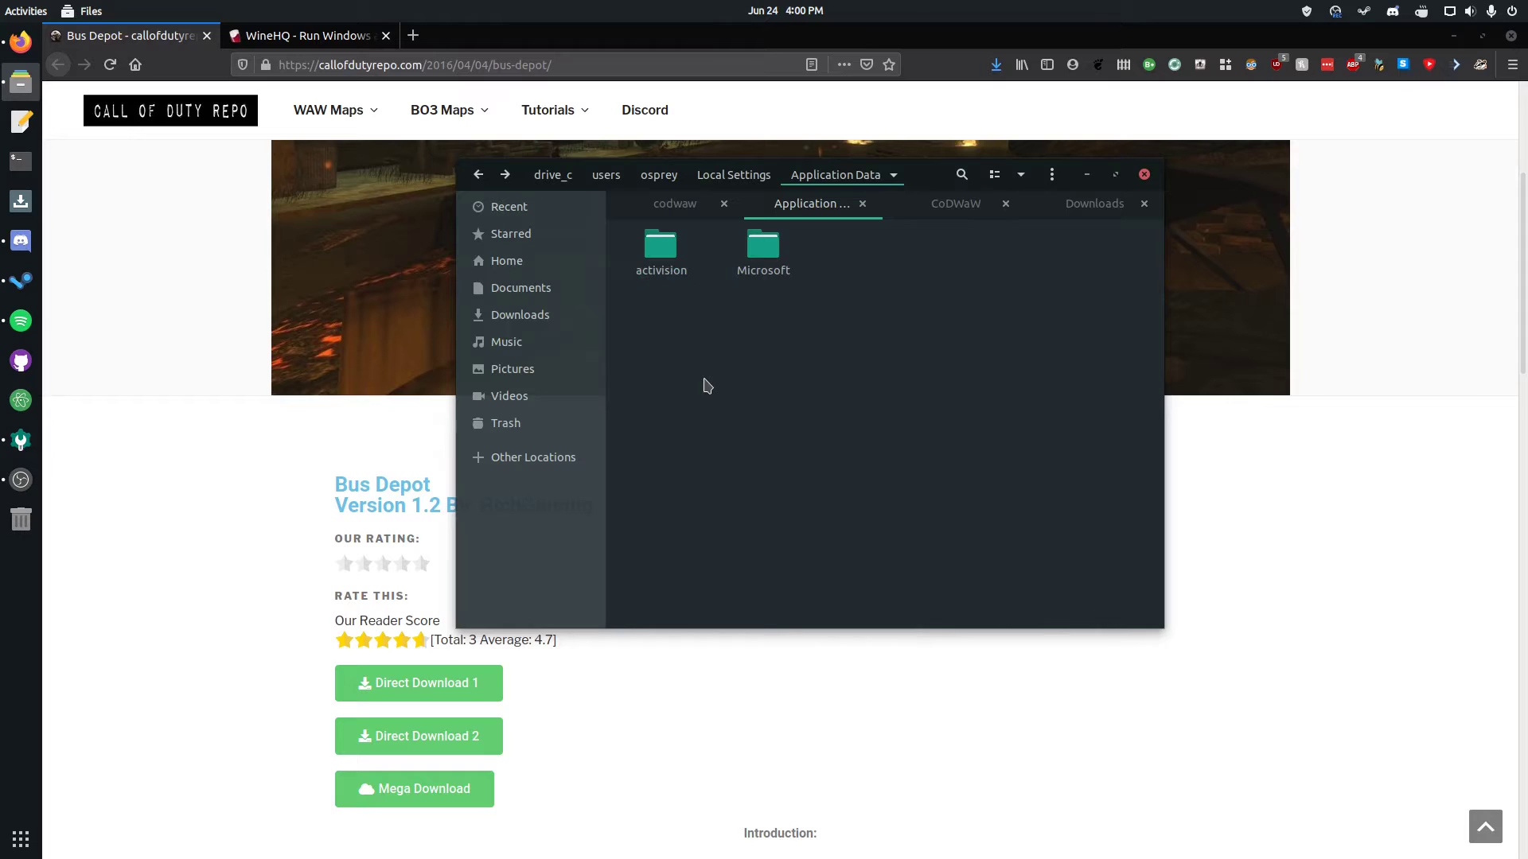
double_click(665, 264)
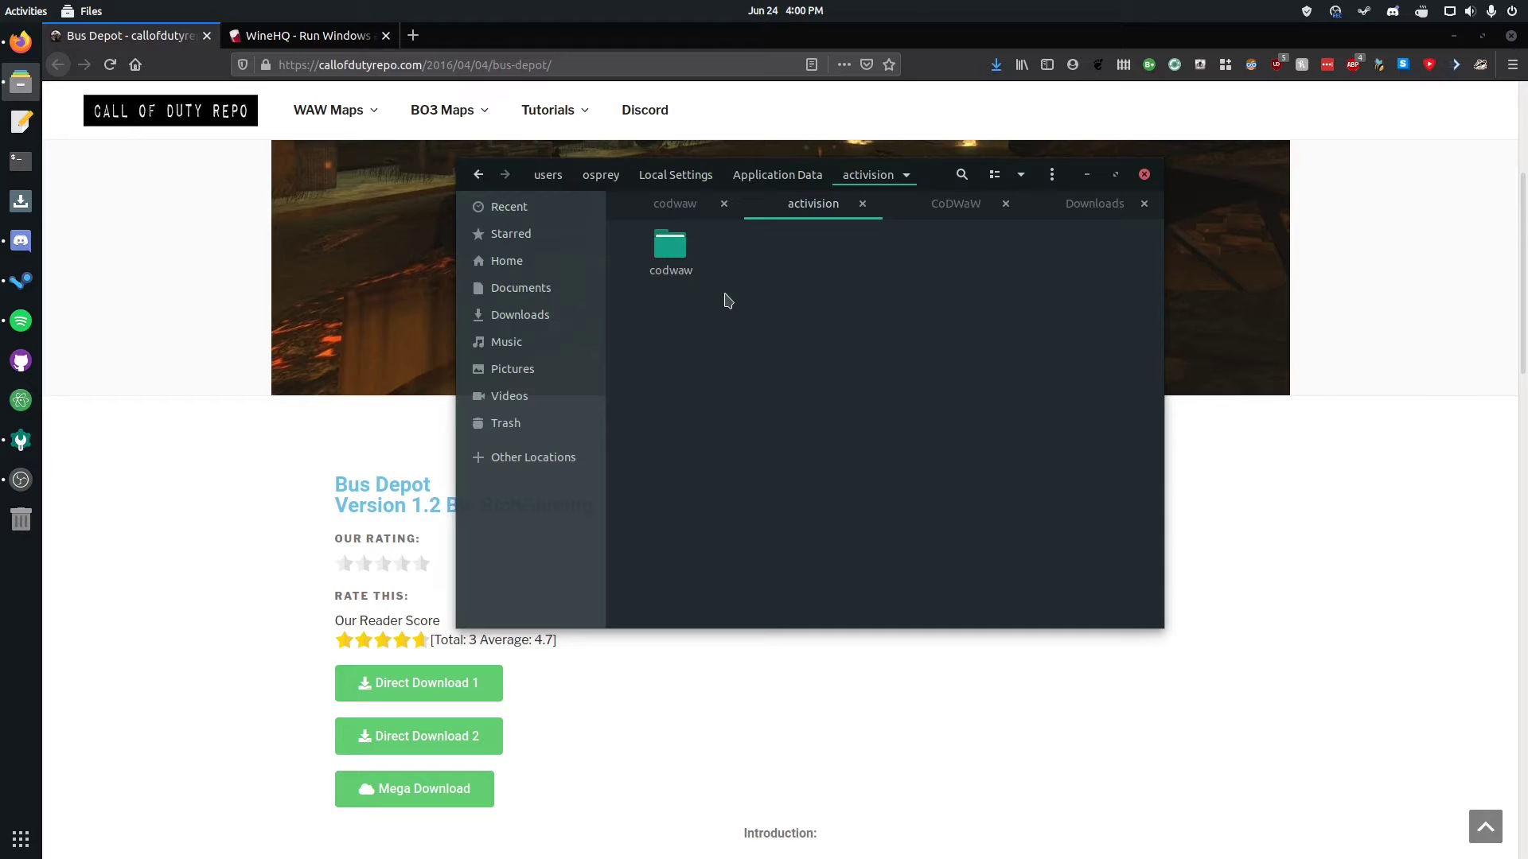
double_click(671, 262)
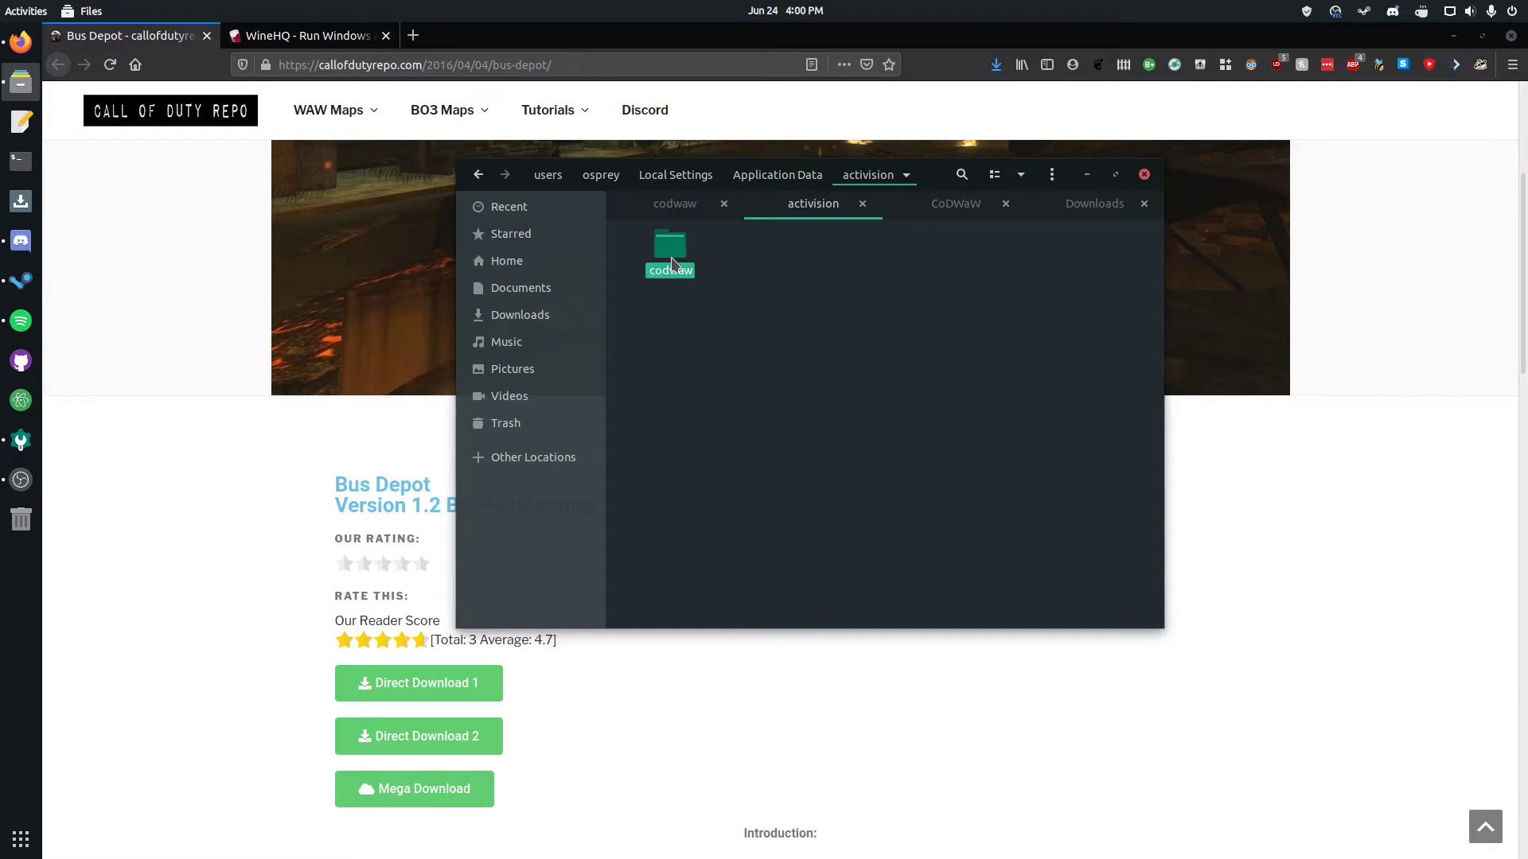
Step: Create a new folder named mods inside the codwaw folder
right_click(733, 408)
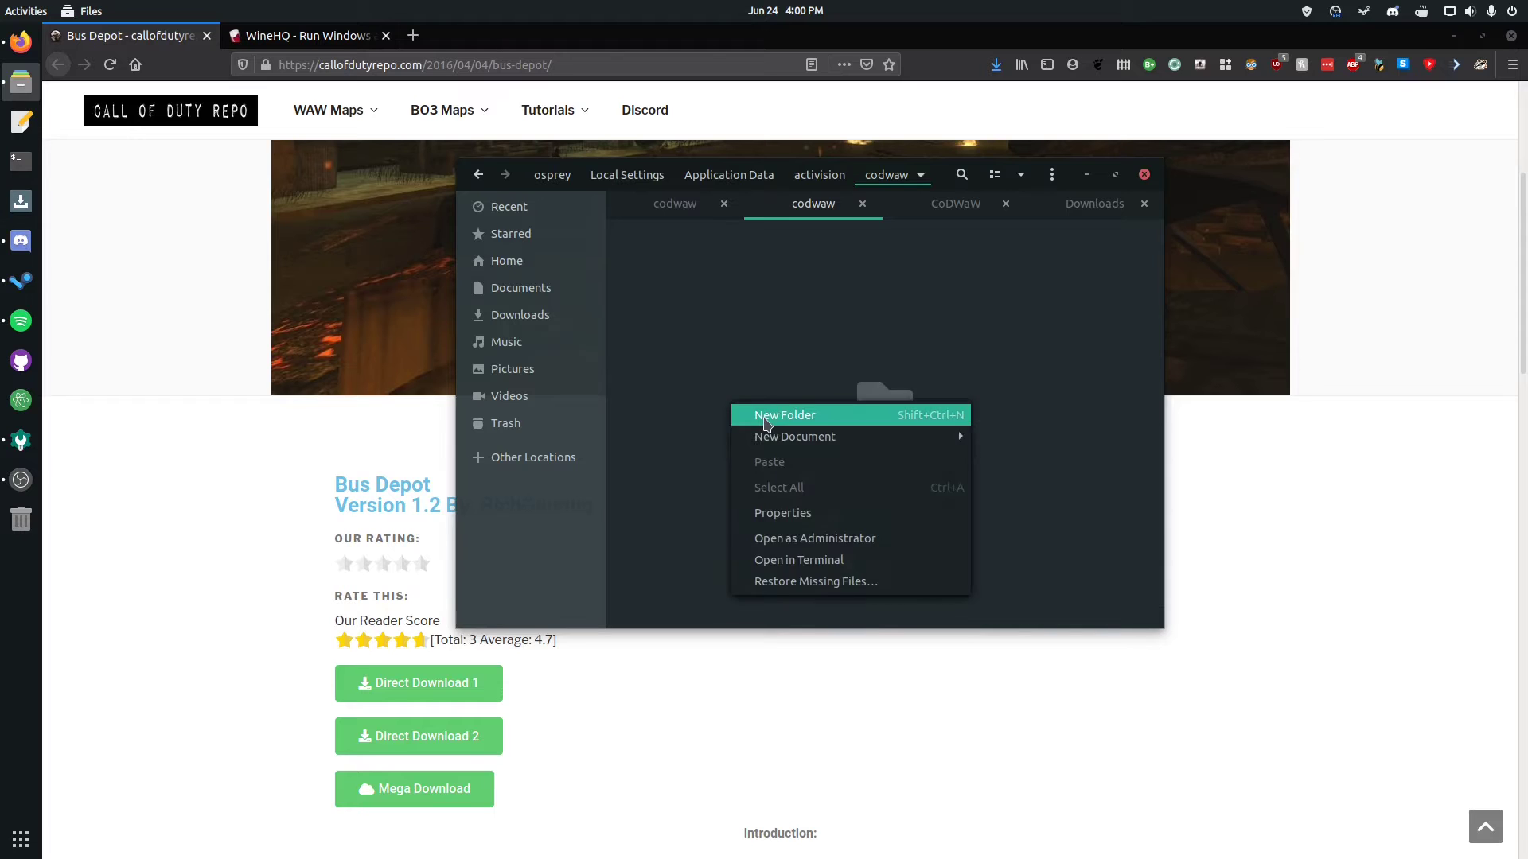
left_click(760, 414)
type("mods")
key("Return")
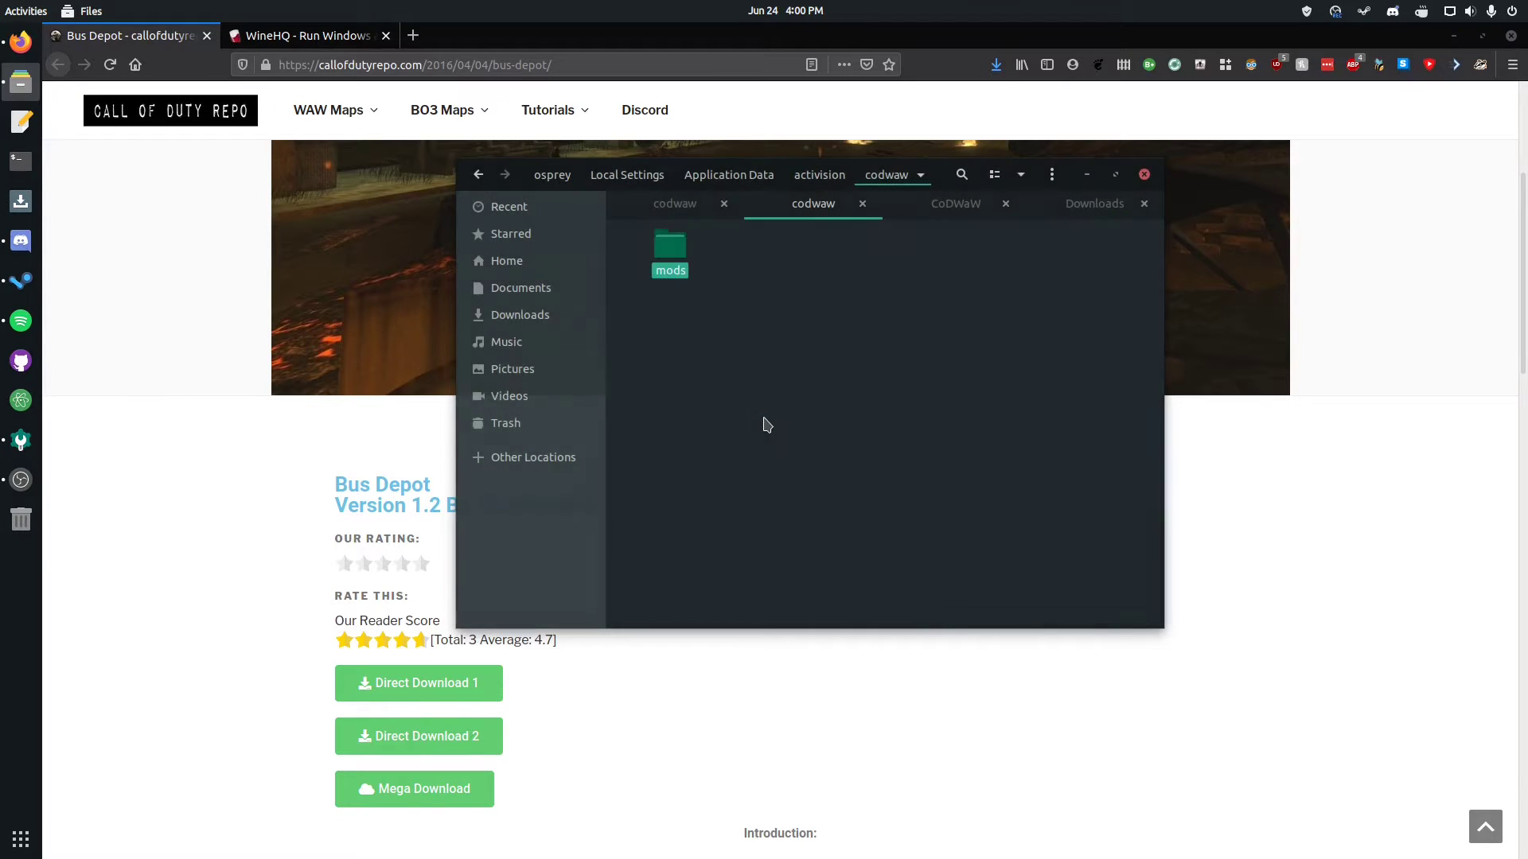
left_click_drag(818, 401, 666, 305)
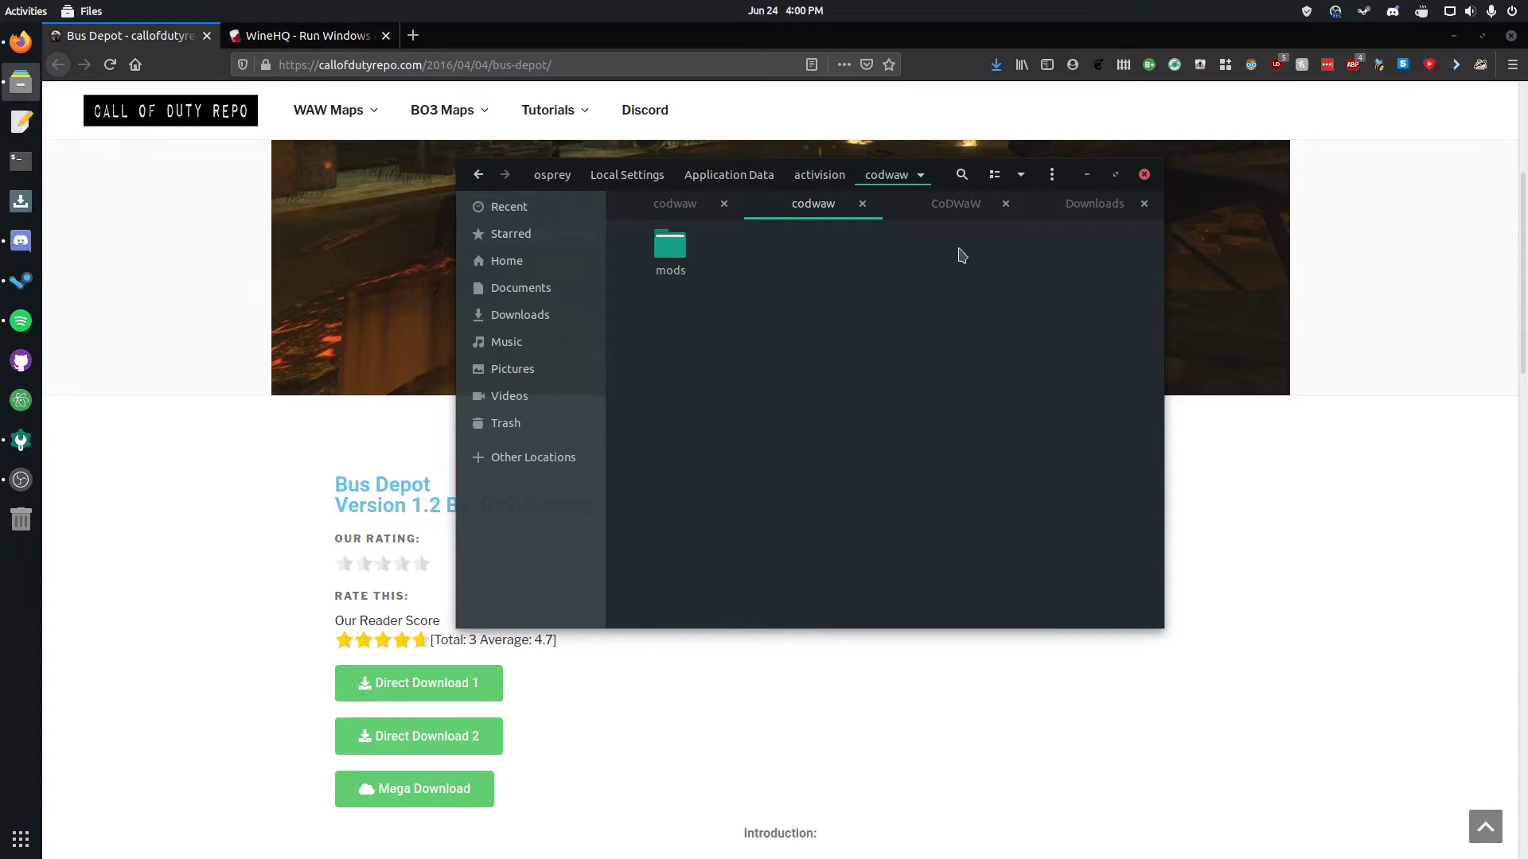
Step: Locate The Bunker 1965.exe installer in the Downloads folder, closing any duplicate Downloads tabs
left_click(1094, 204)
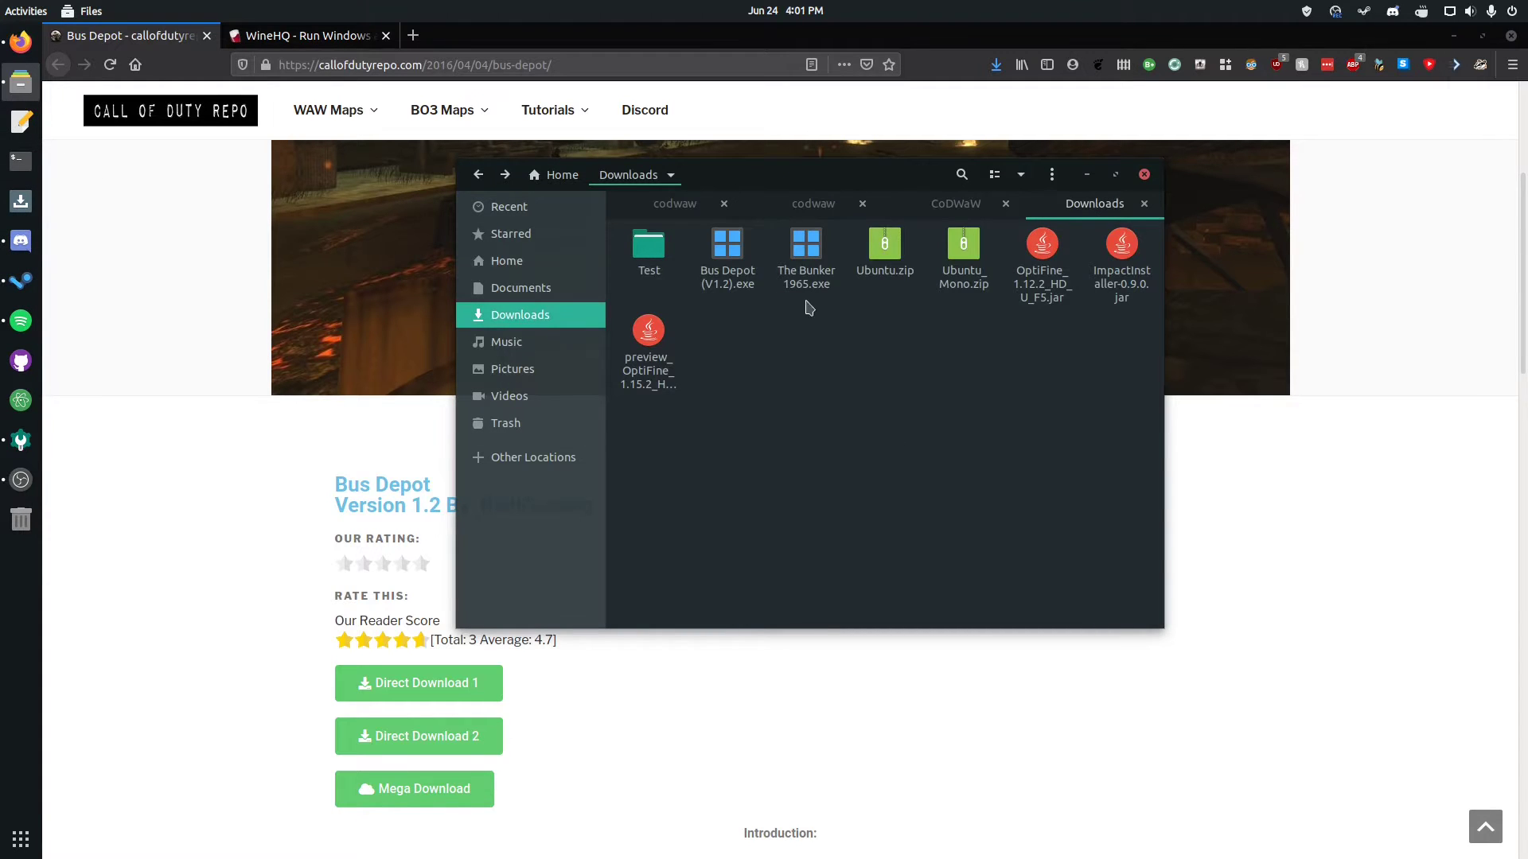
middle_click(543, 308)
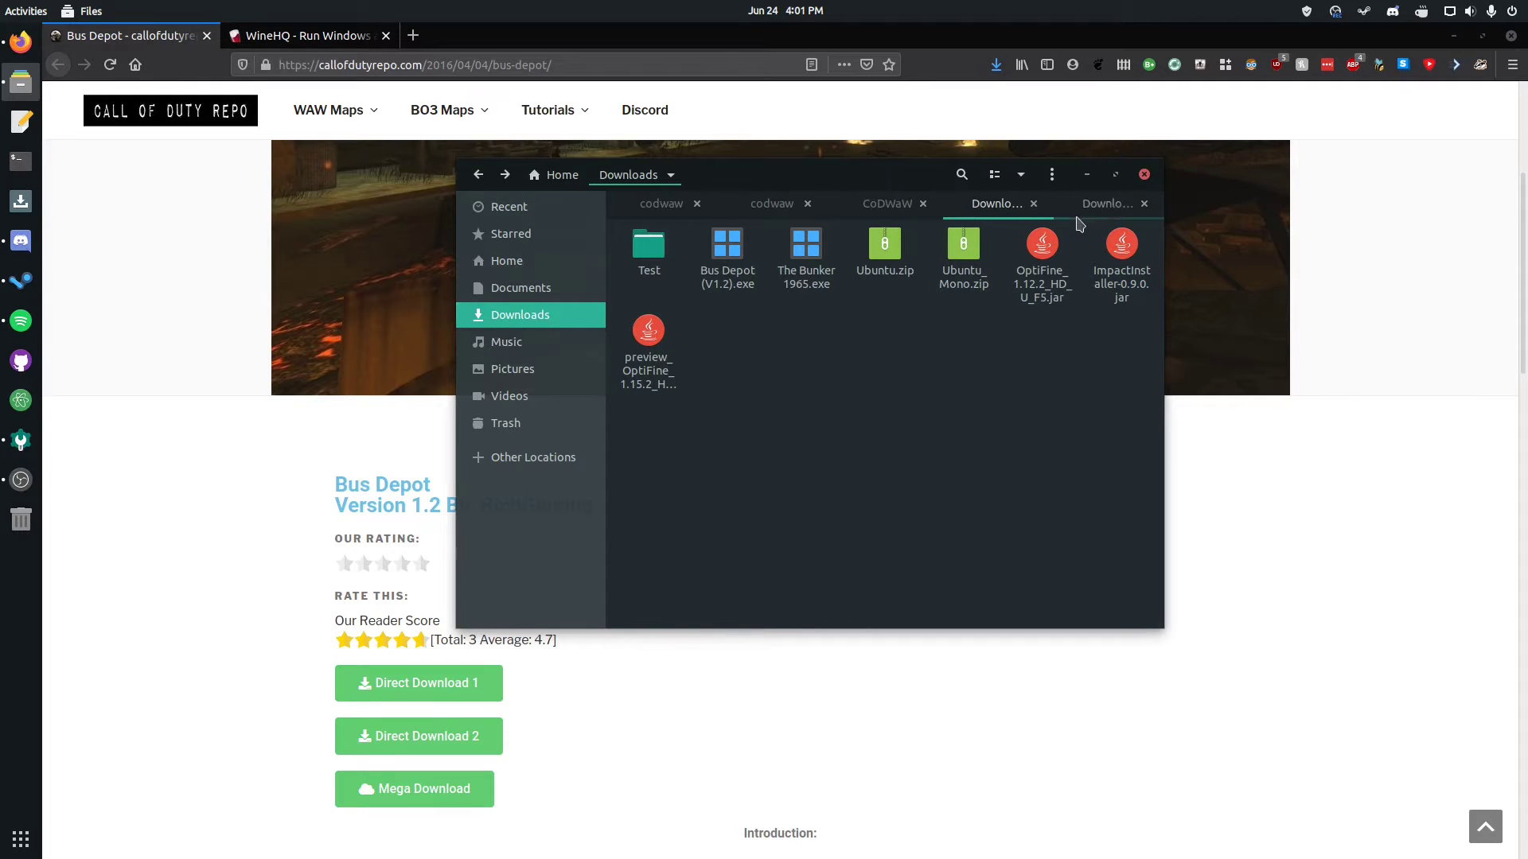
left_click(1144, 204)
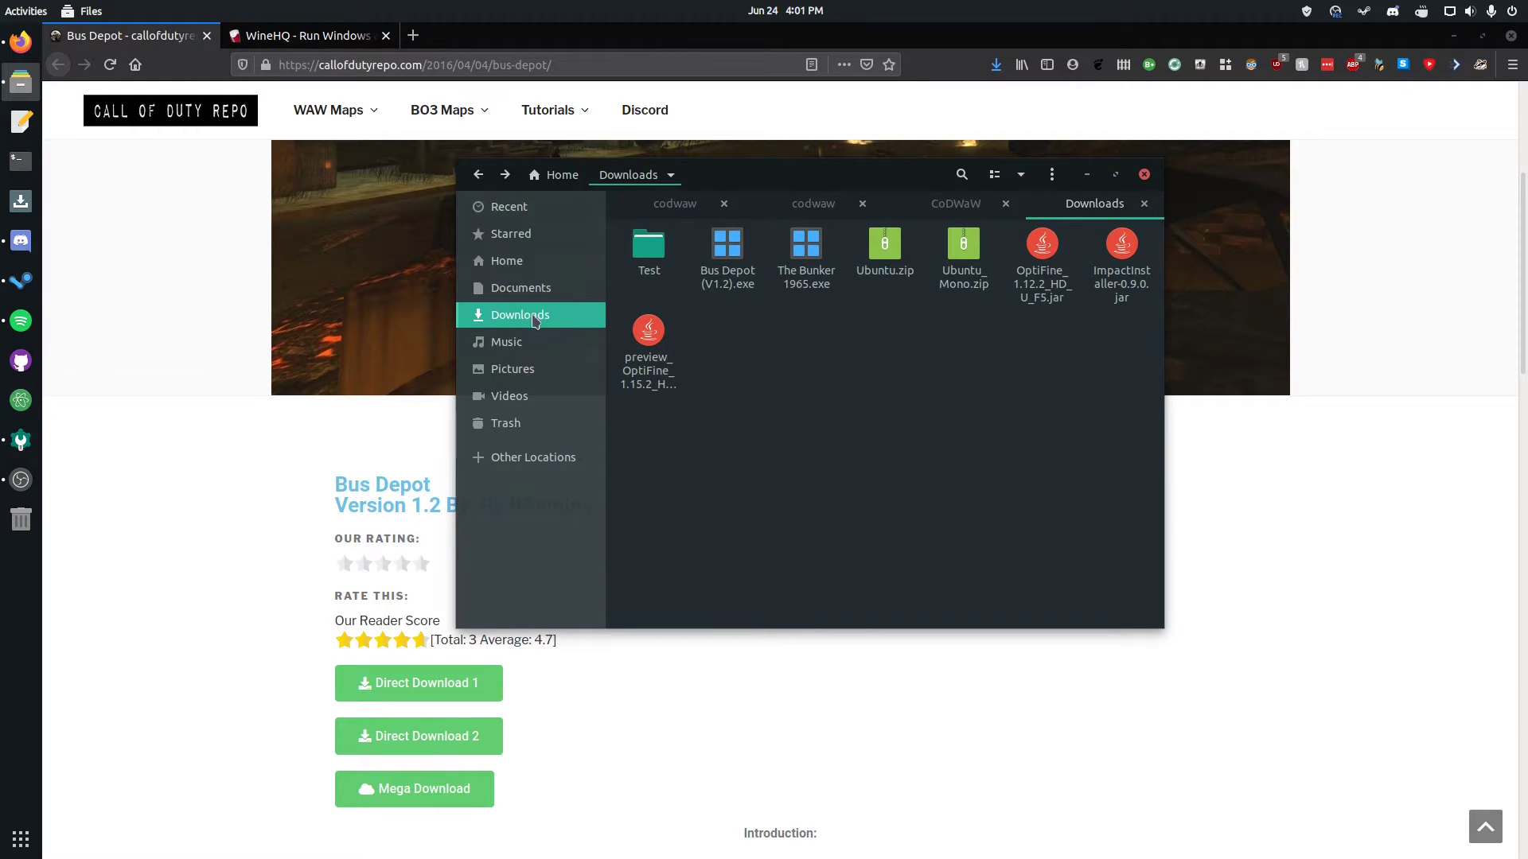
key("ctrl+t")
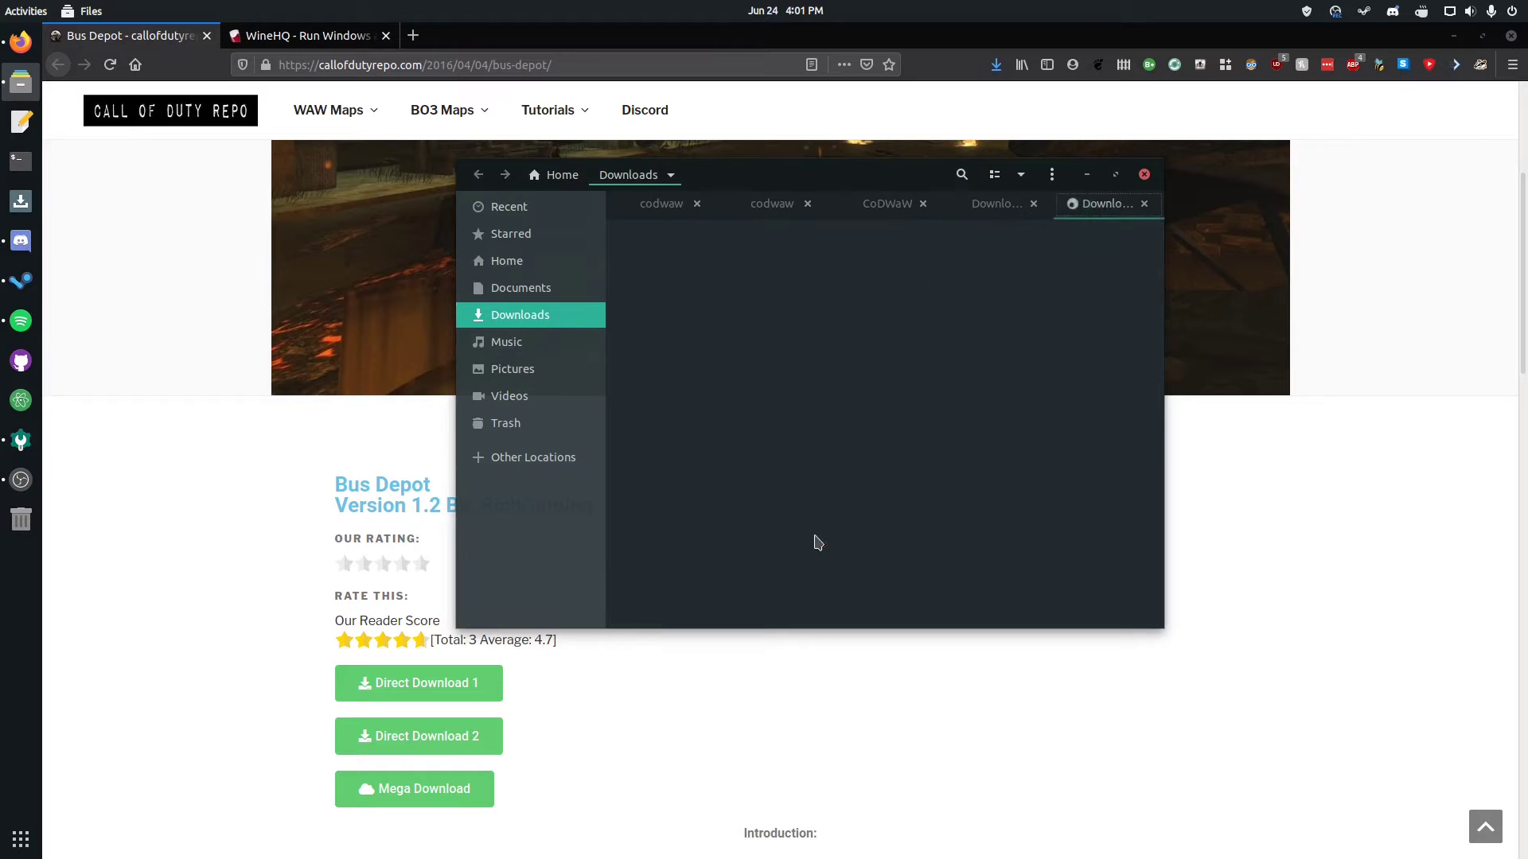
middle_click(1077, 205)
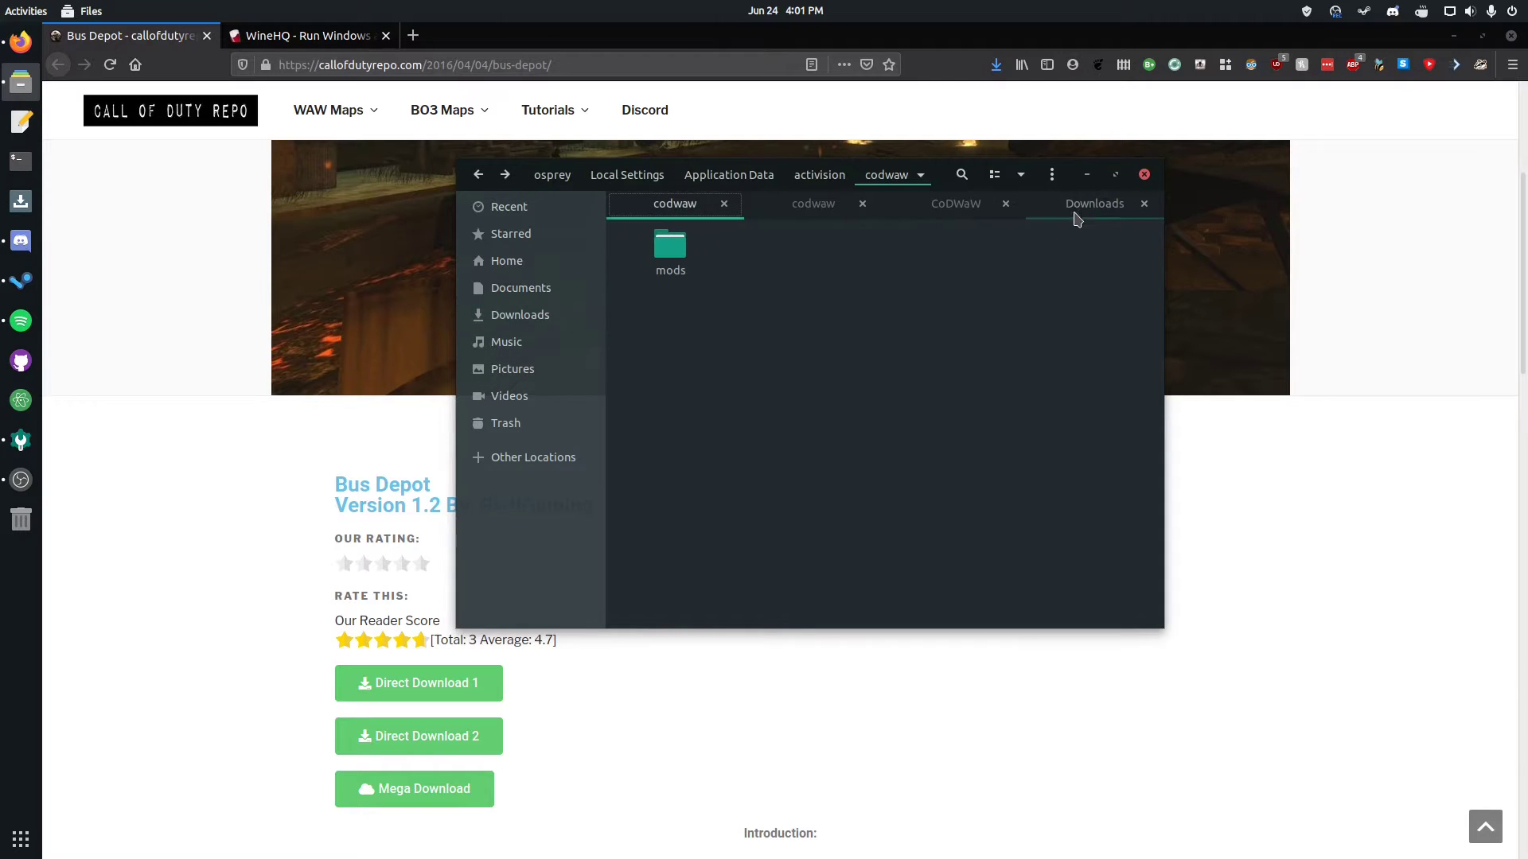
left_click(1077, 213)
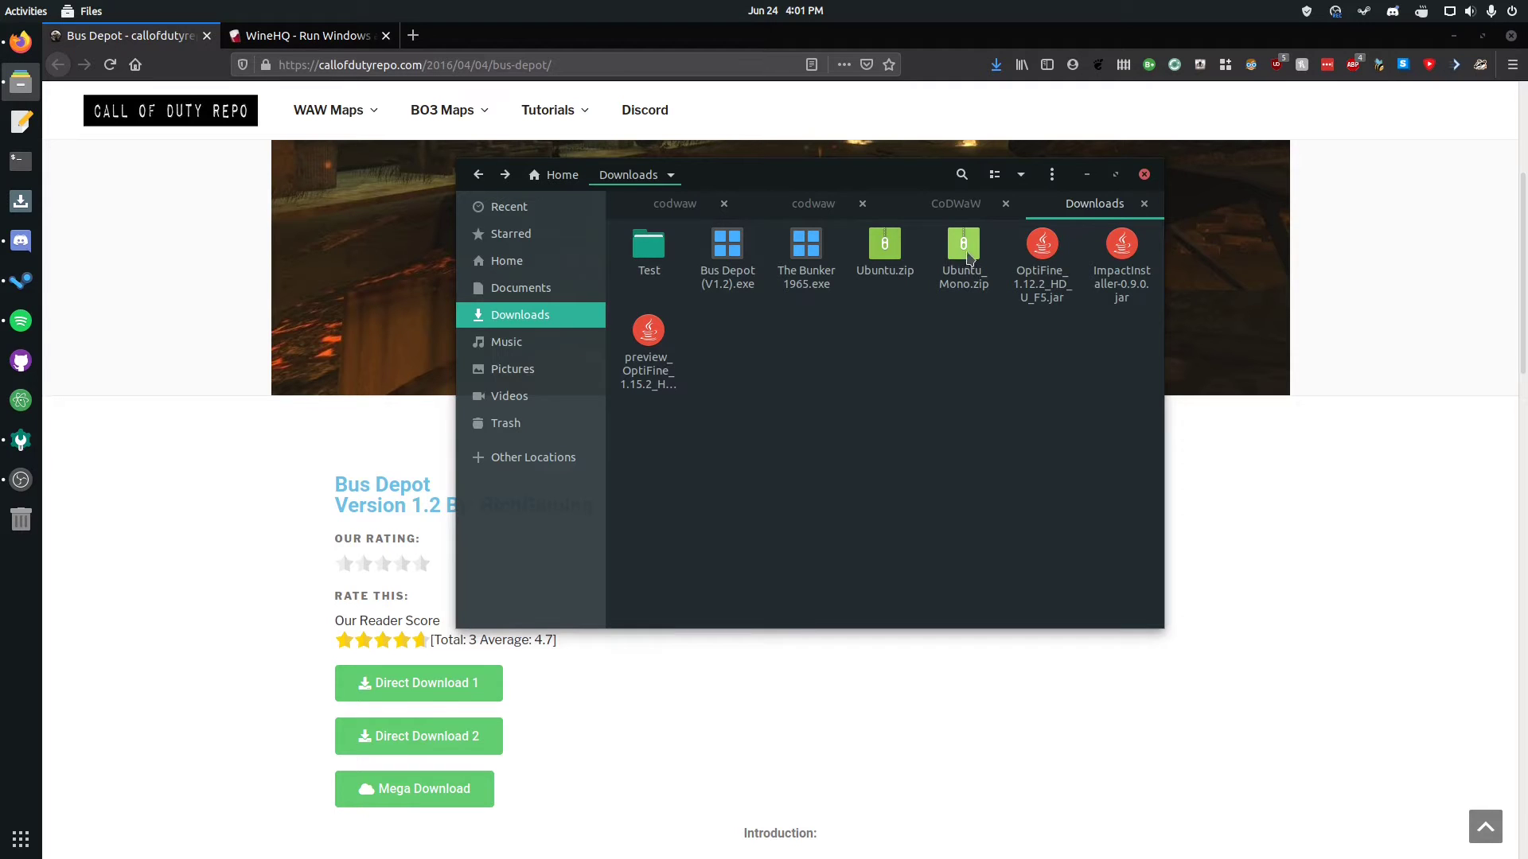
left_click(805, 256)
left_click(774, 355)
Step: Close the duplicate codwaw tab, keeping one codwaw tab open
left_click(815, 204)
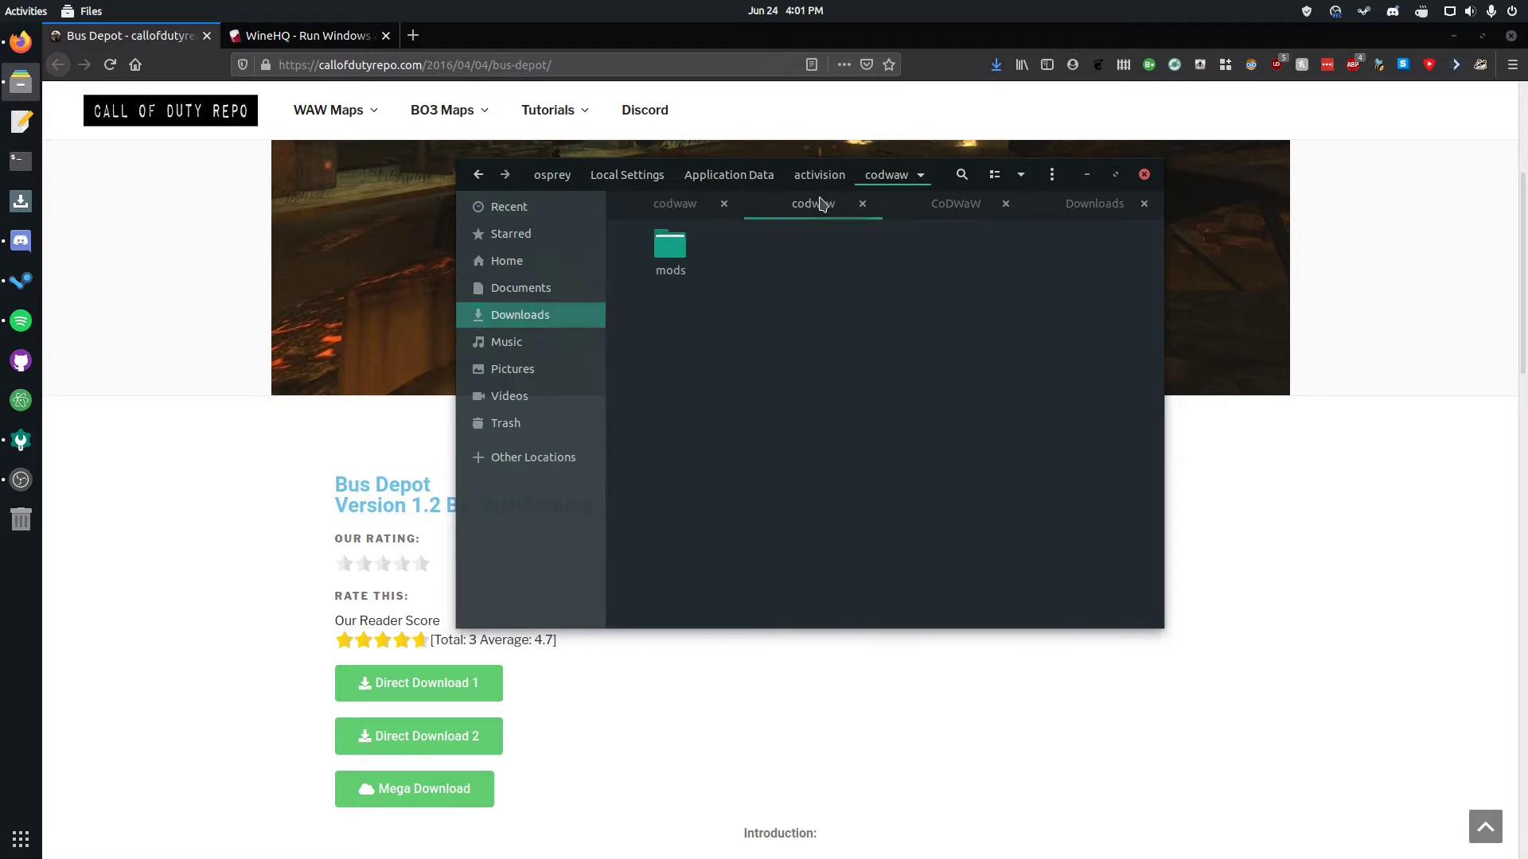
left_click(690, 207)
left_click(792, 210)
left_click(861, 203)
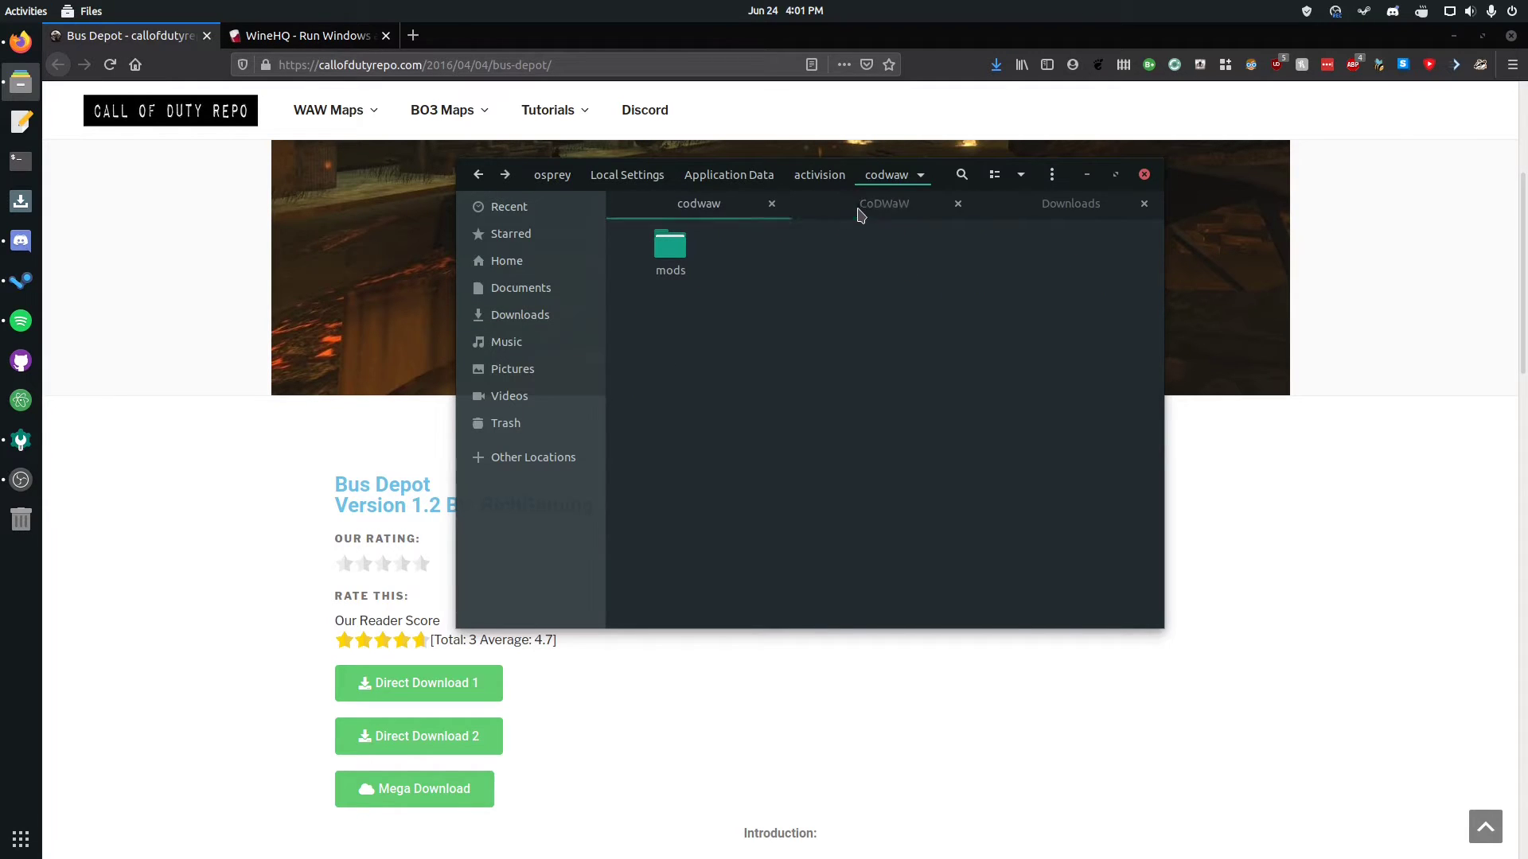
Step: Launch The Bunker 1965.exe from the Downloads folder
left_click(1076, 211)
double_click(799, 255)
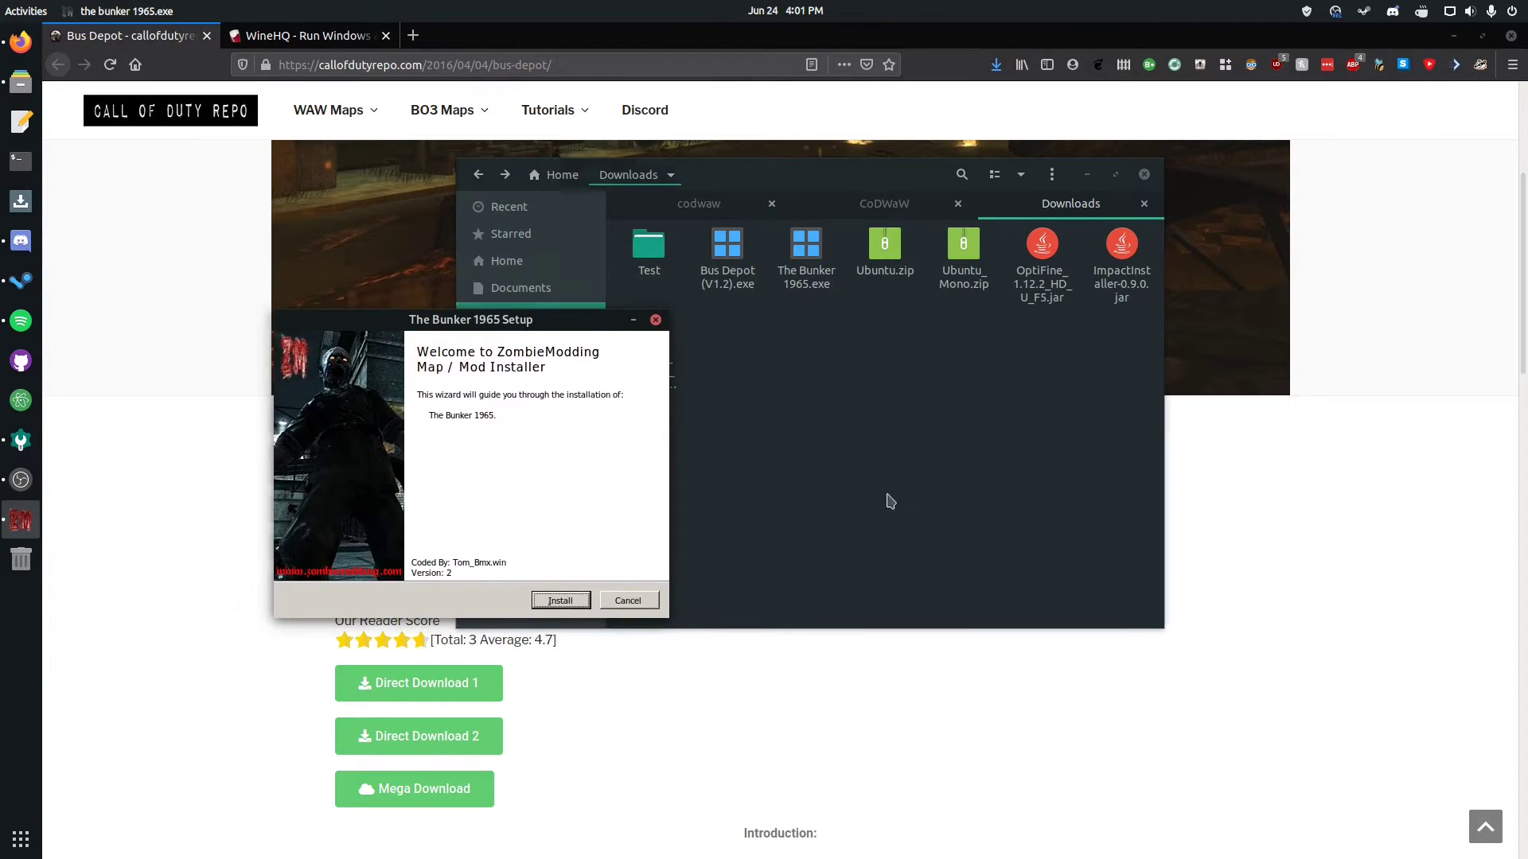
right_click(807, 259)
left_click(868, 319)
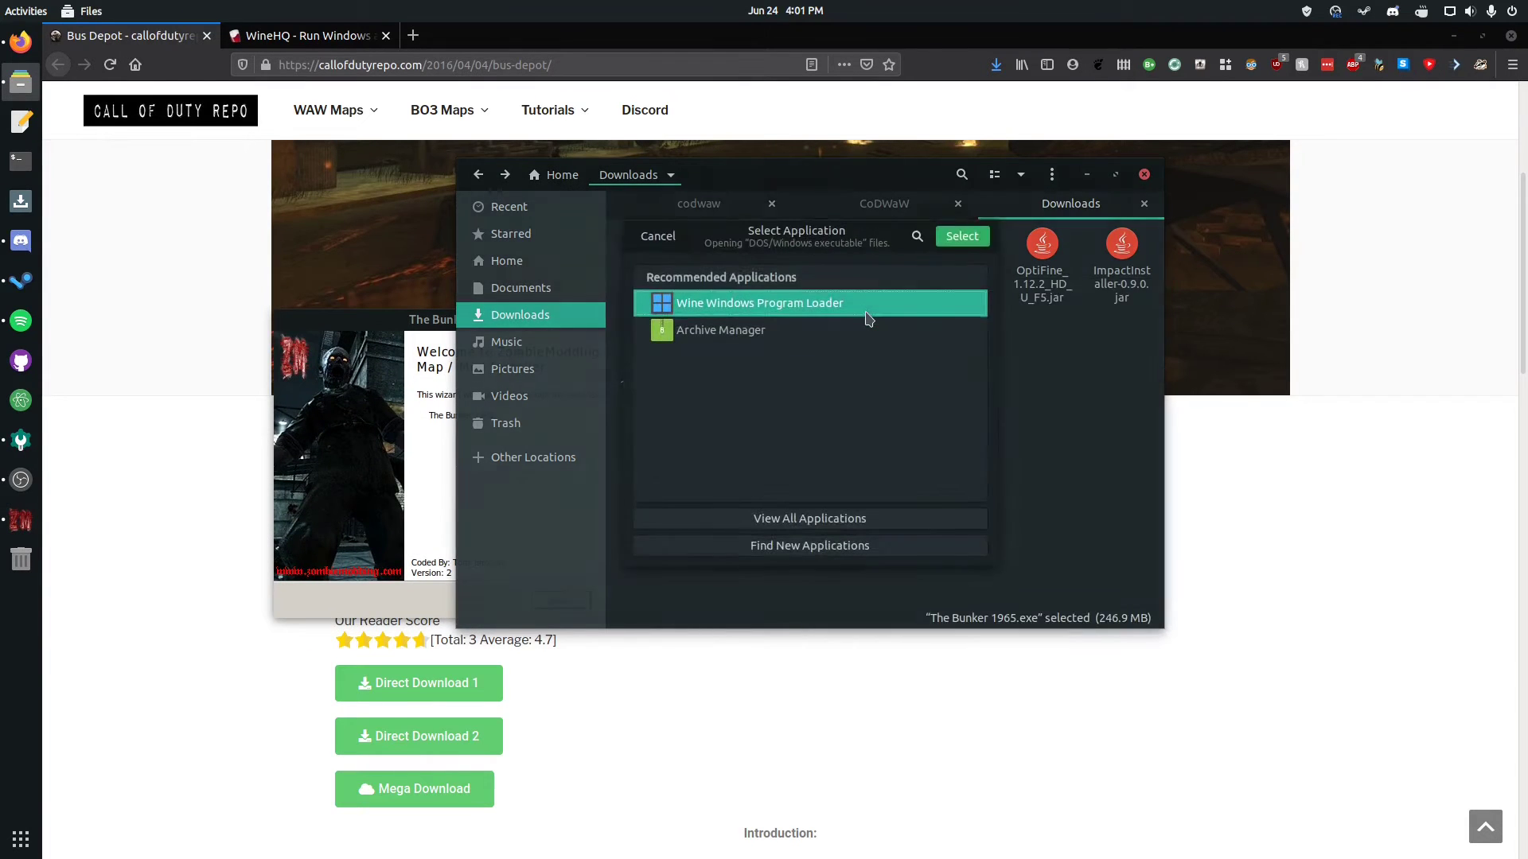
left_click_drag(866, 232, 851, 230)
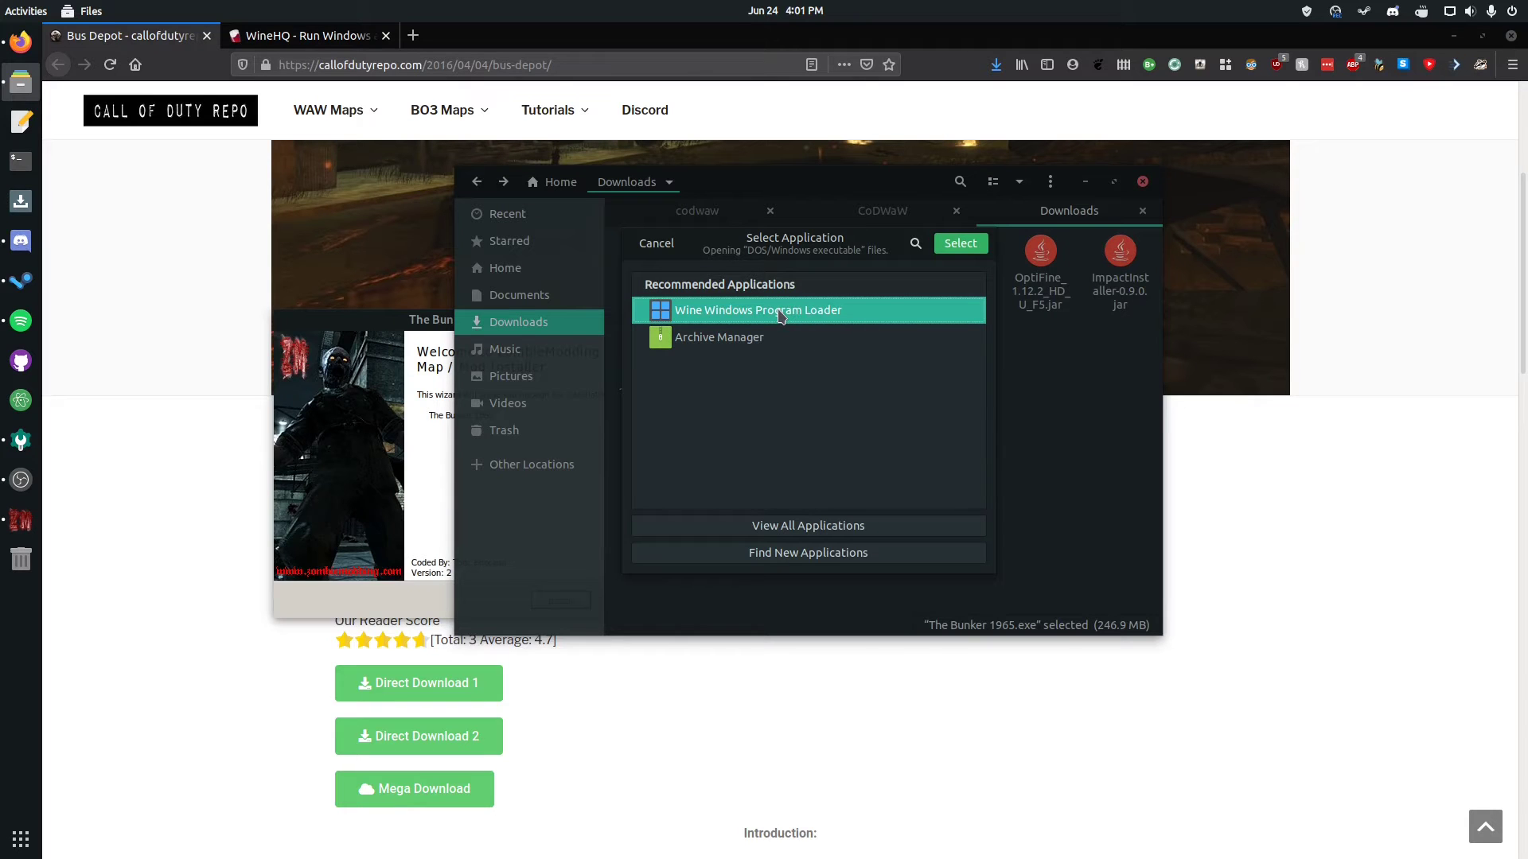
left_click(657, 242)
Step: Run The Bunker 1965.exe with wine from a terminal opened in the Downloads folder, cancelling the earlier duplicate installer window
right_click(835, 504)
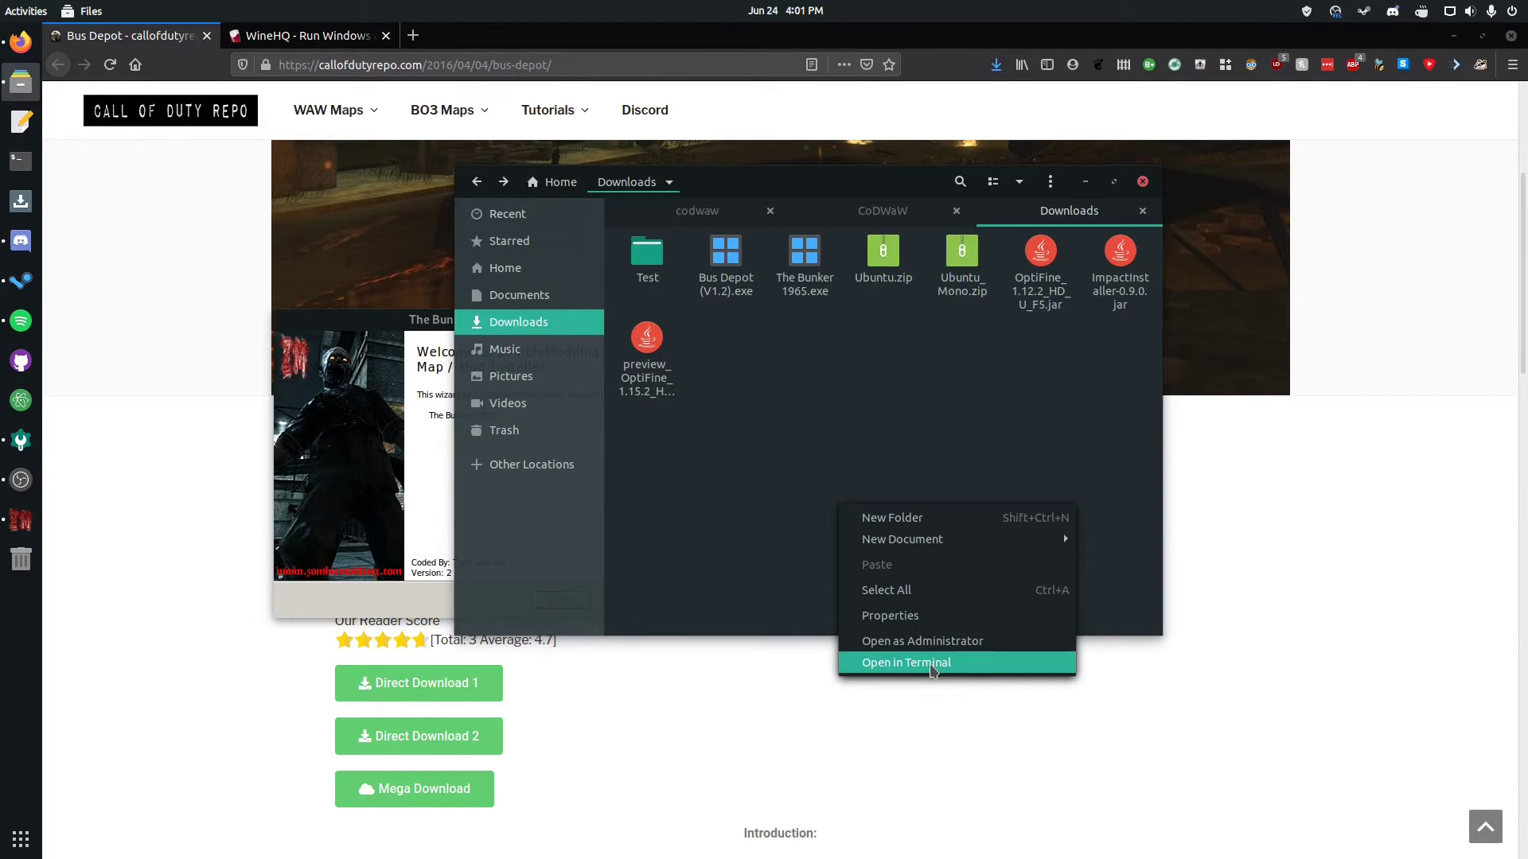
left_click(907, 664)
type("wine The")
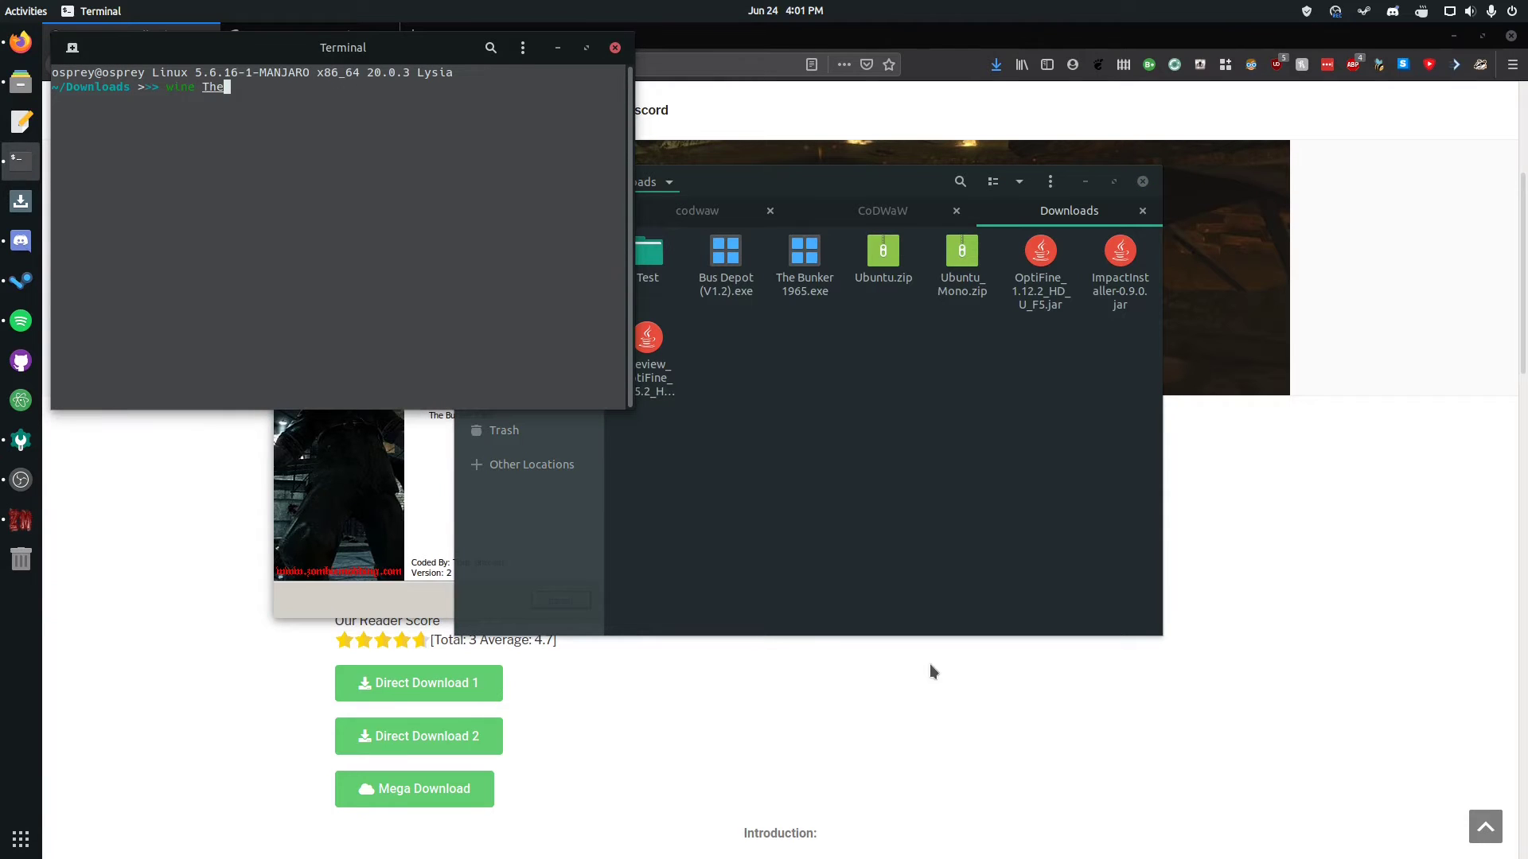
key("Tab")
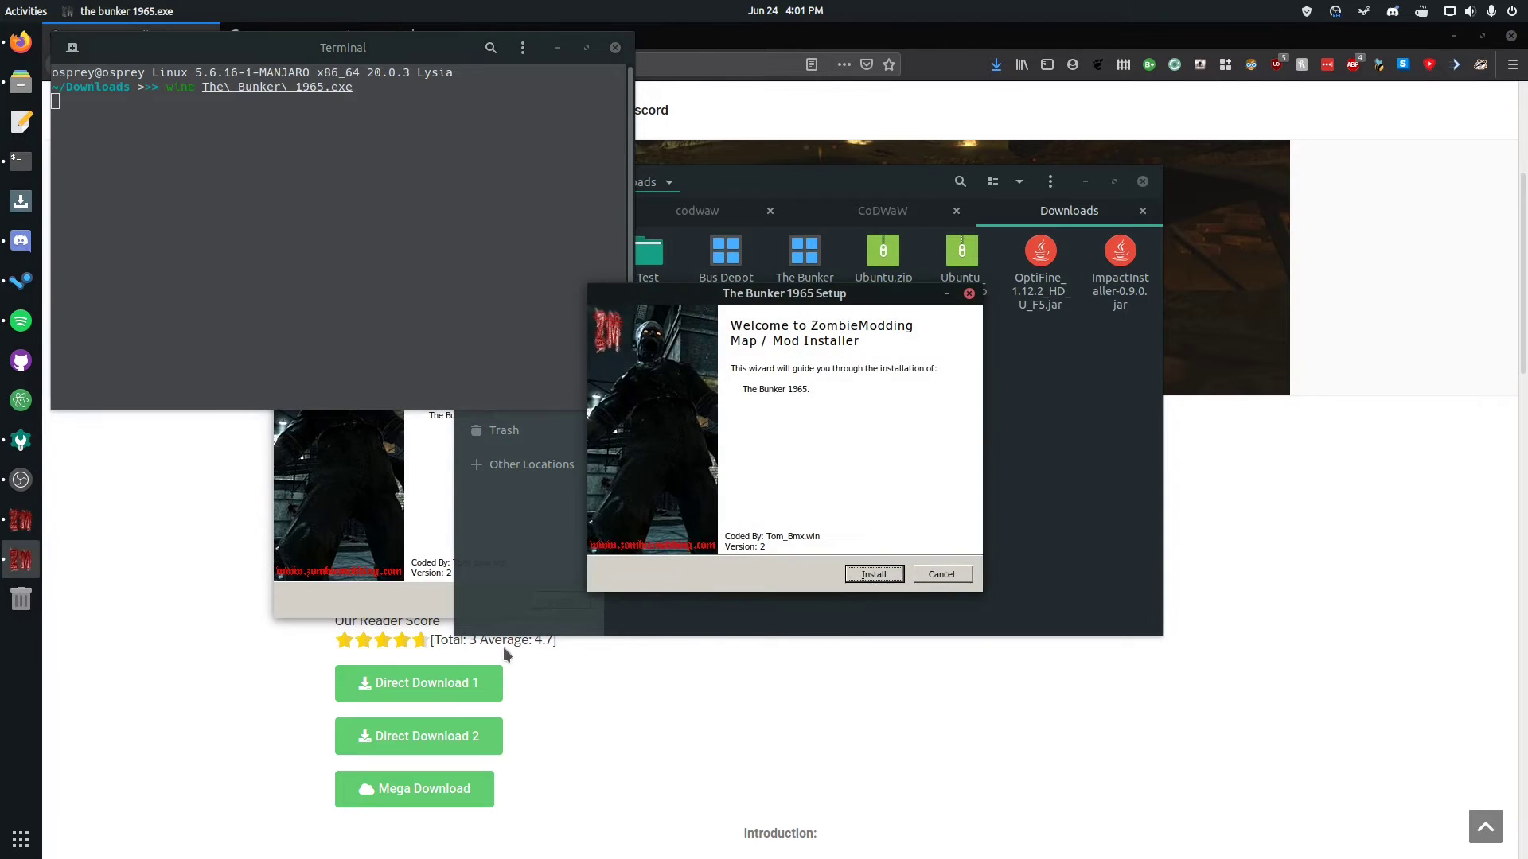
left_click(629, 603)
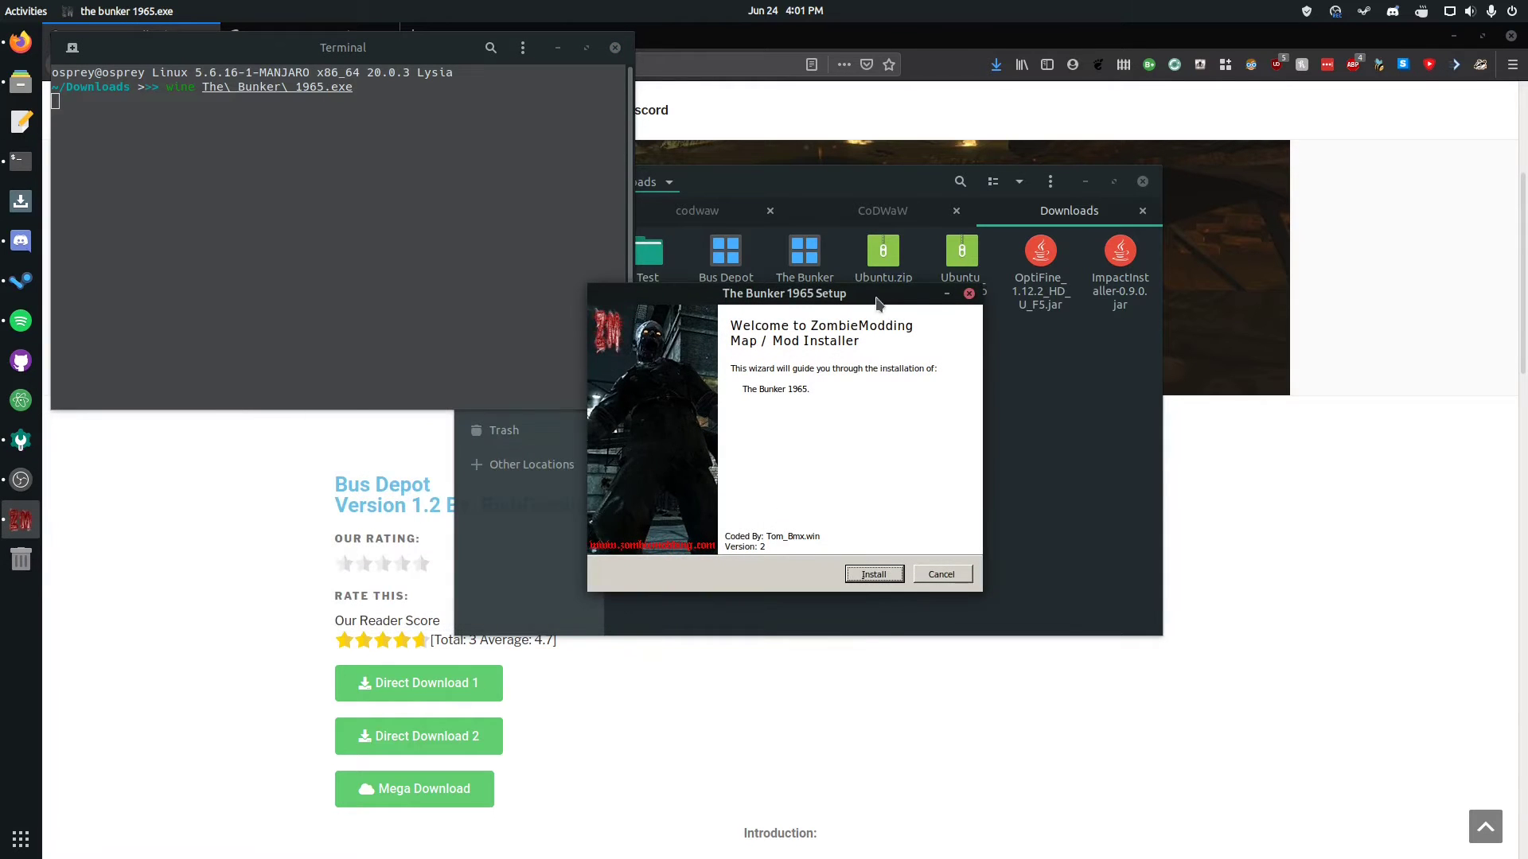
Step: Start installing The Bunker 1965 in the setup wizard and show the installation details
left_click_drag(843, 295, 855, 446)
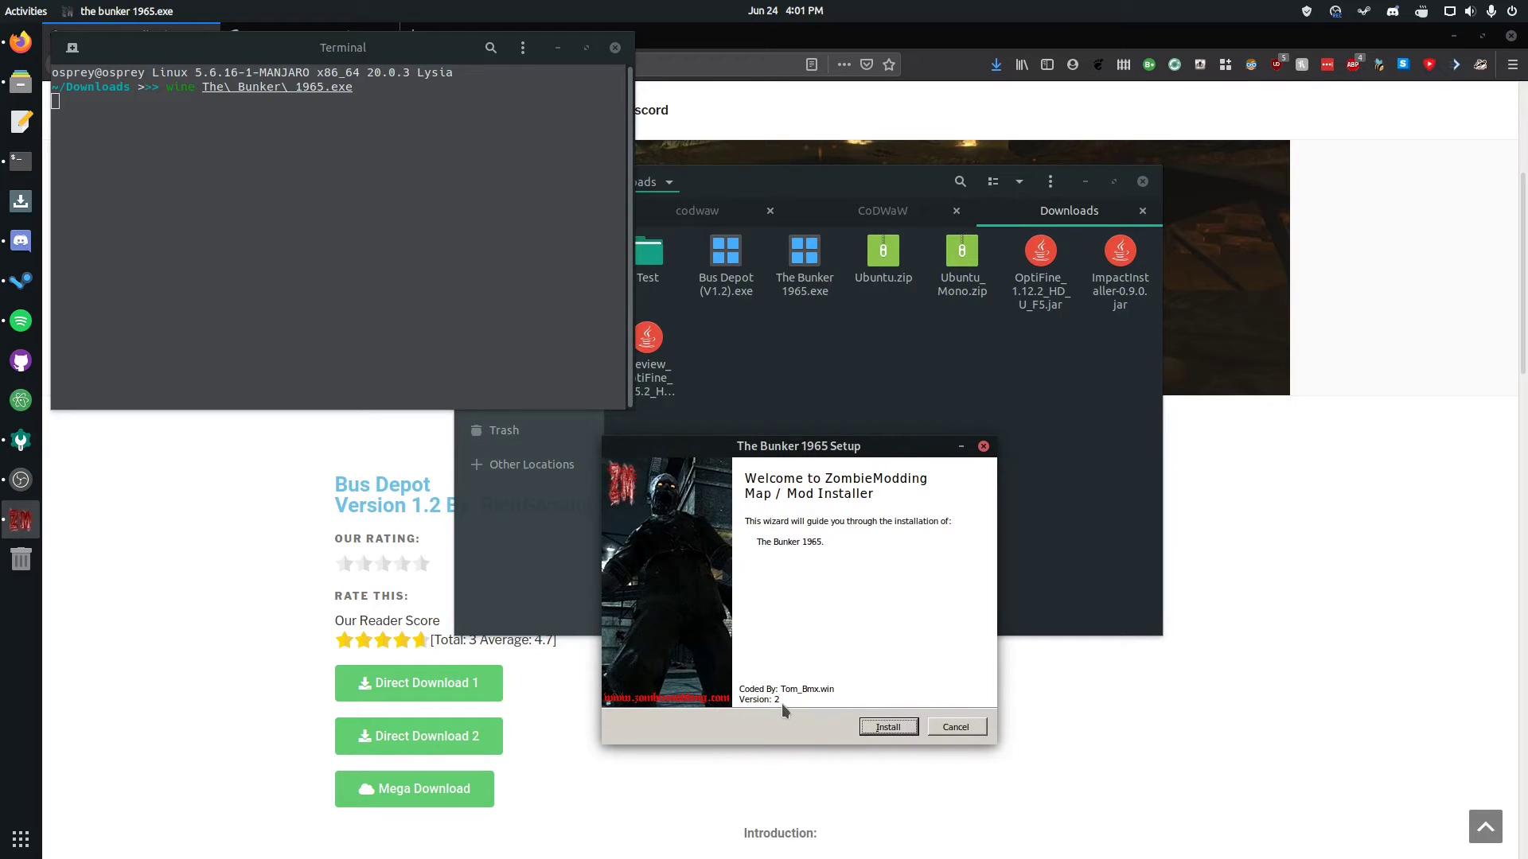
left_click(881, 731)
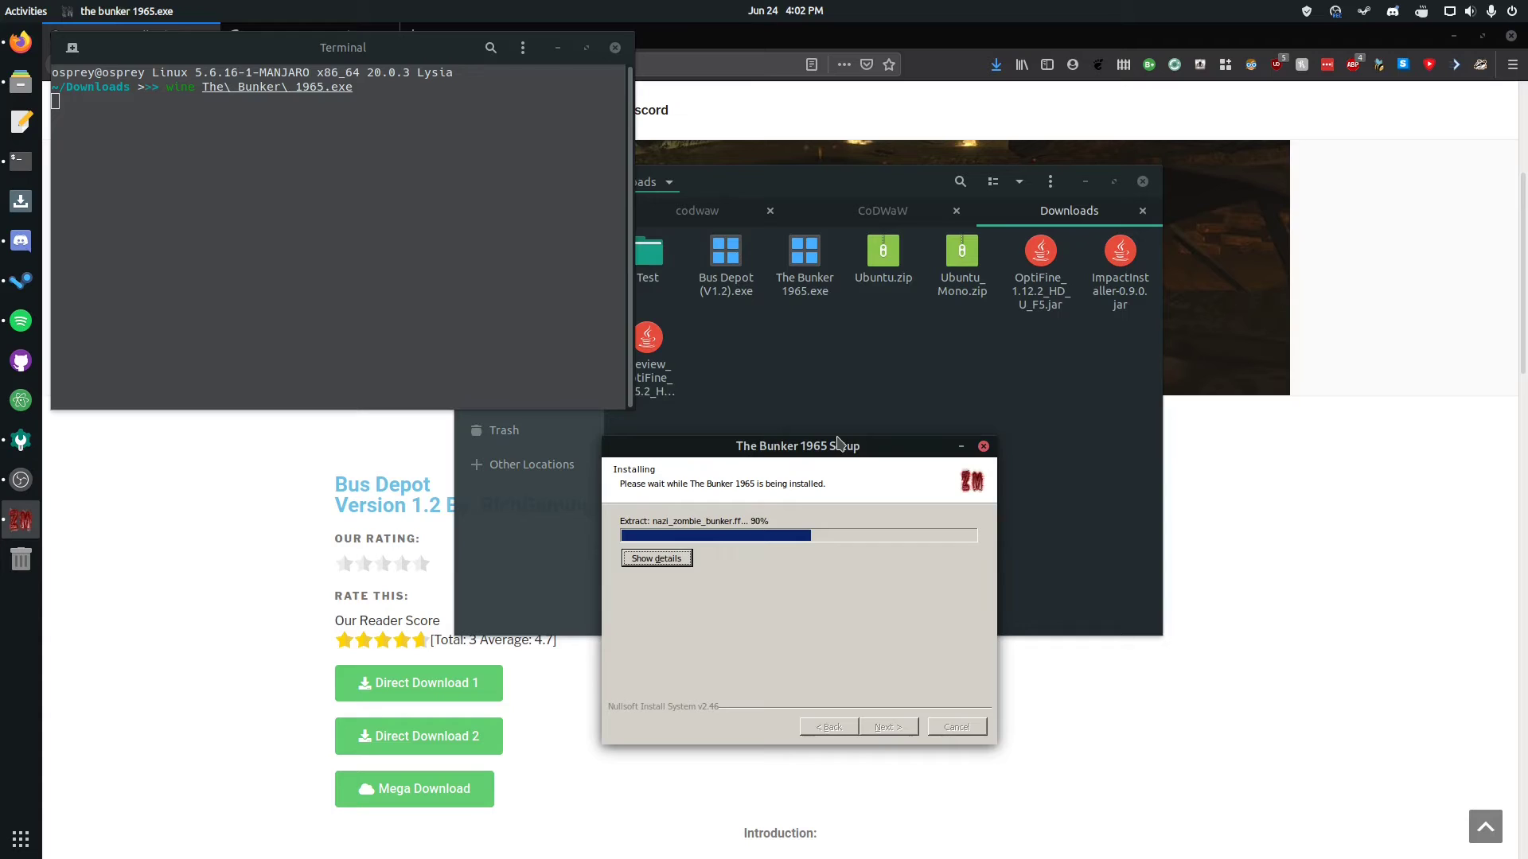
left_click(677, 559)
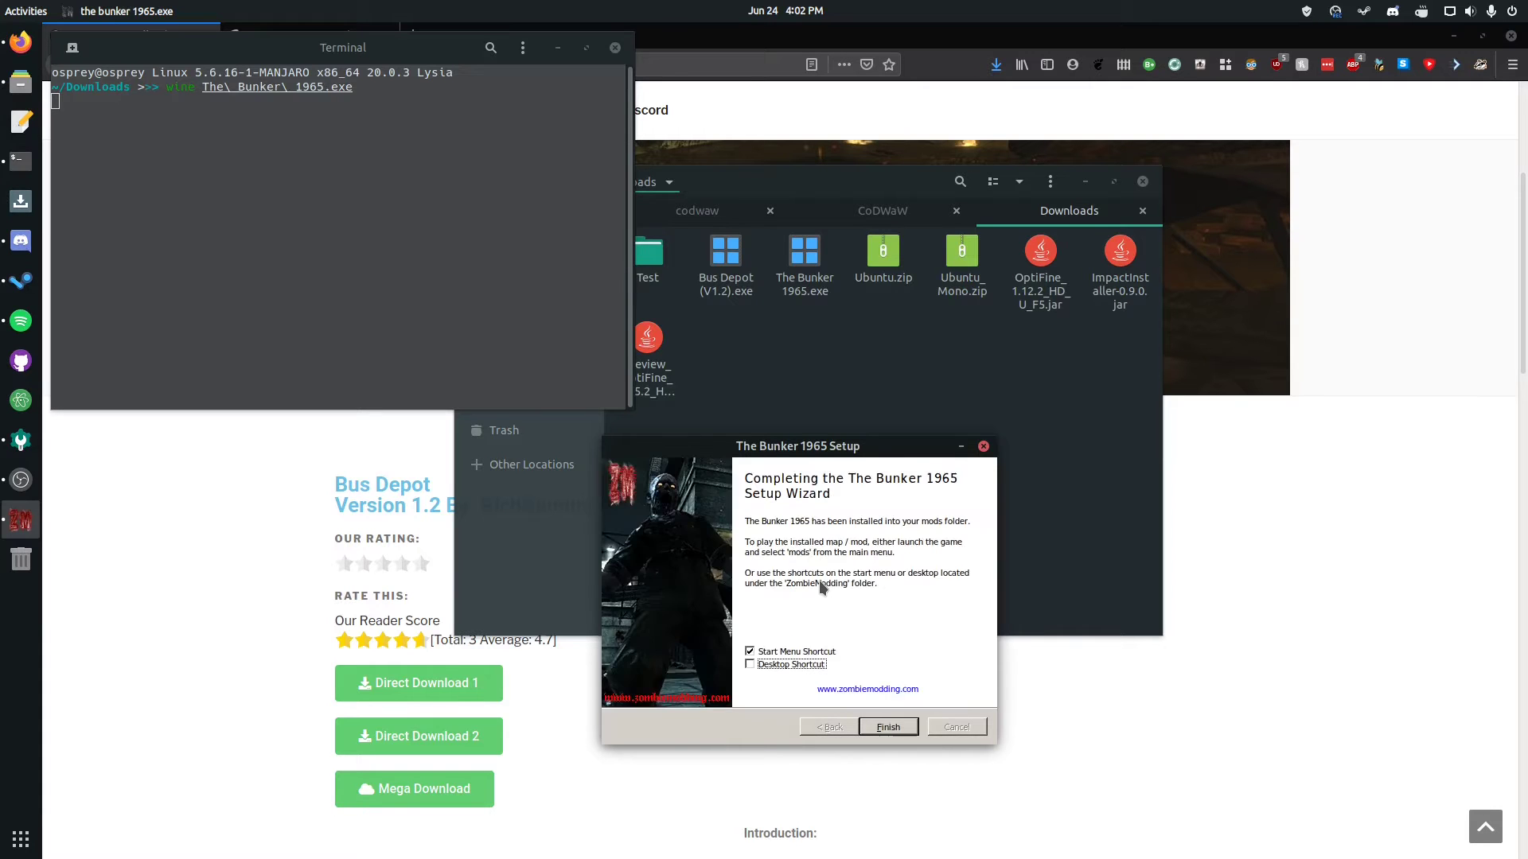
Step: Finish The Bunker 1965 setup with the Start Menu and desktop shortcuts turned off
left_click(798, 668)
left_click(799, 653)
left_click(897, 729)
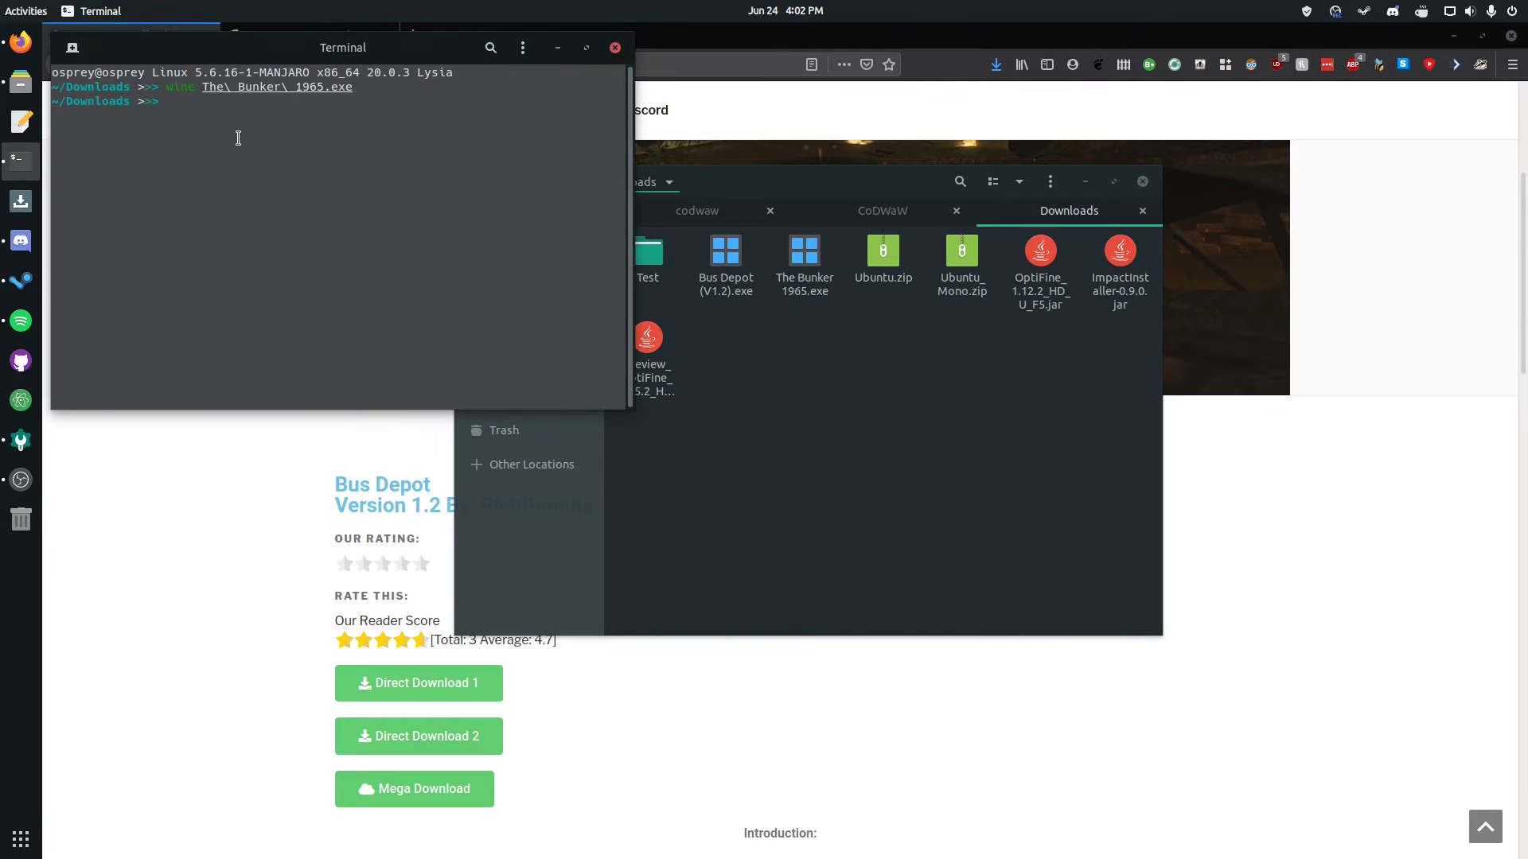
Step: Open the mods folder inside codwaw and check the installed map's folder
left_click(835, 561)
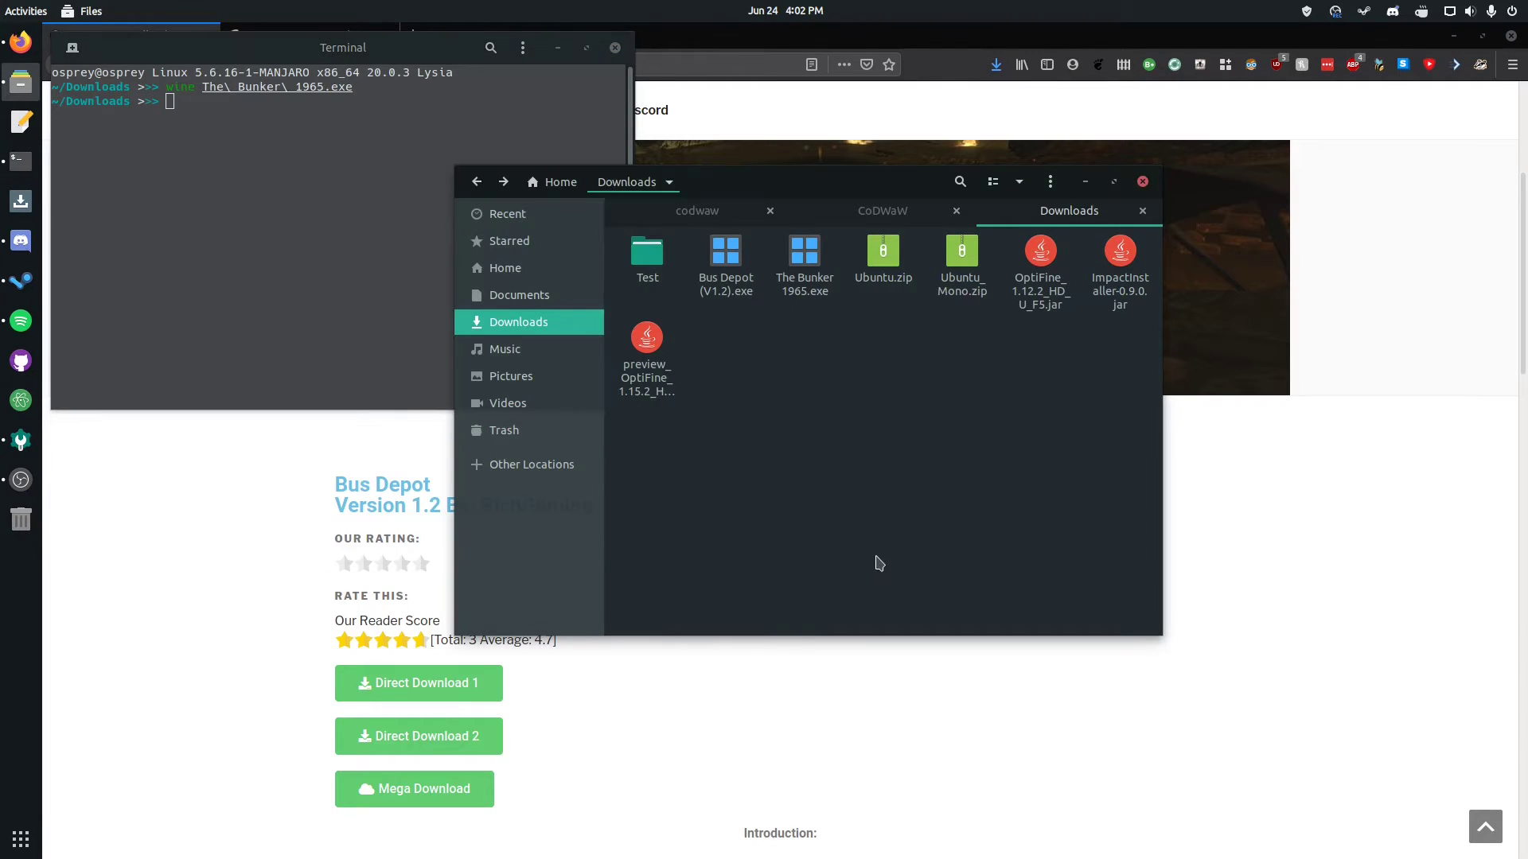
left_click(689, 210)
double_click(668, 253)
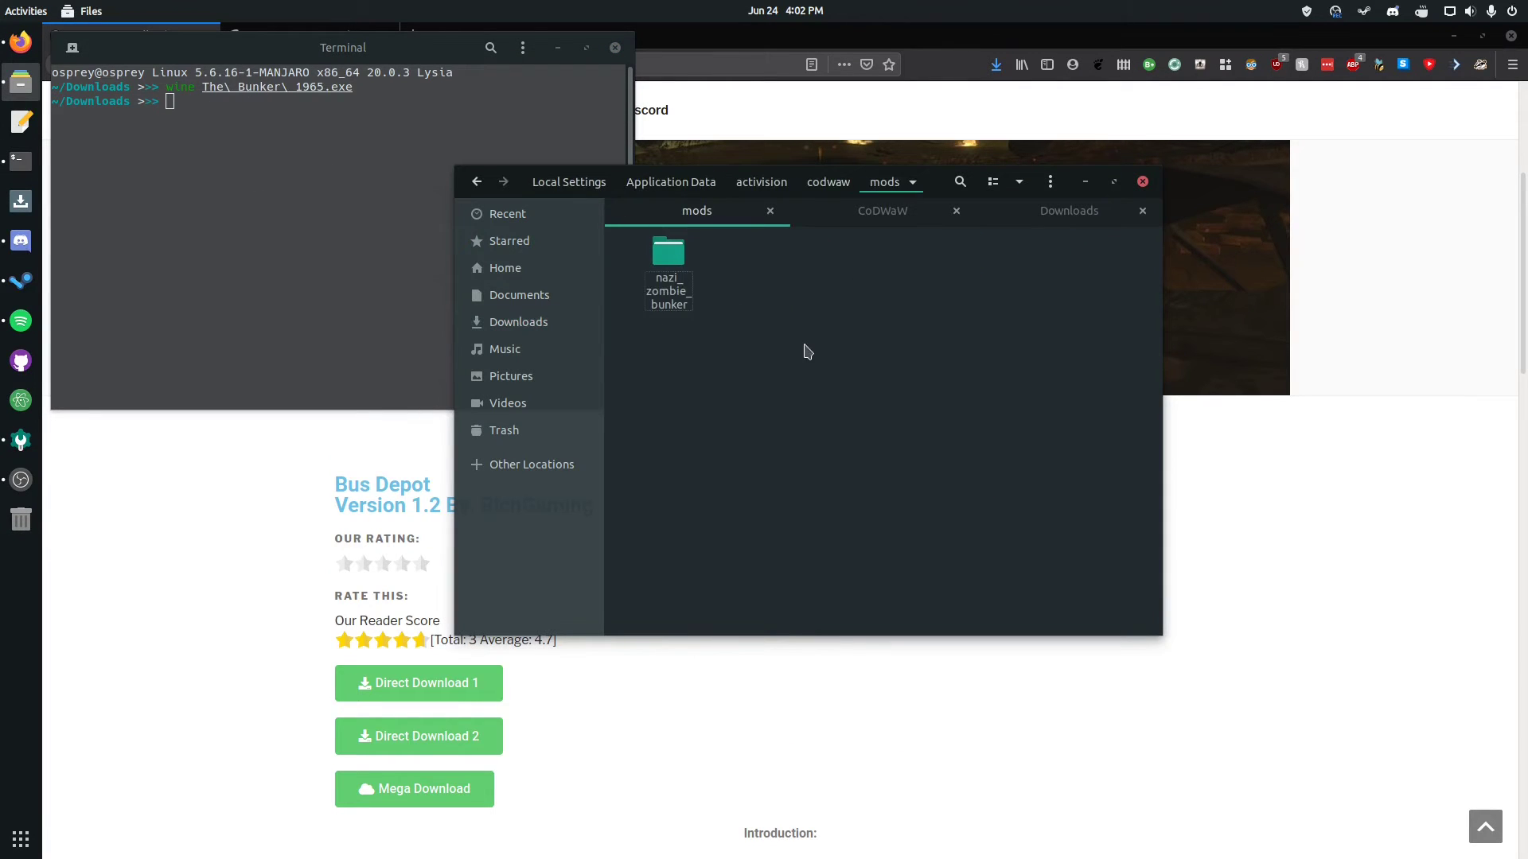
left_click_drag(805, 347, 629, 222)
left_click(775, 393)
left_click_drag(776, 393, 644, 238)
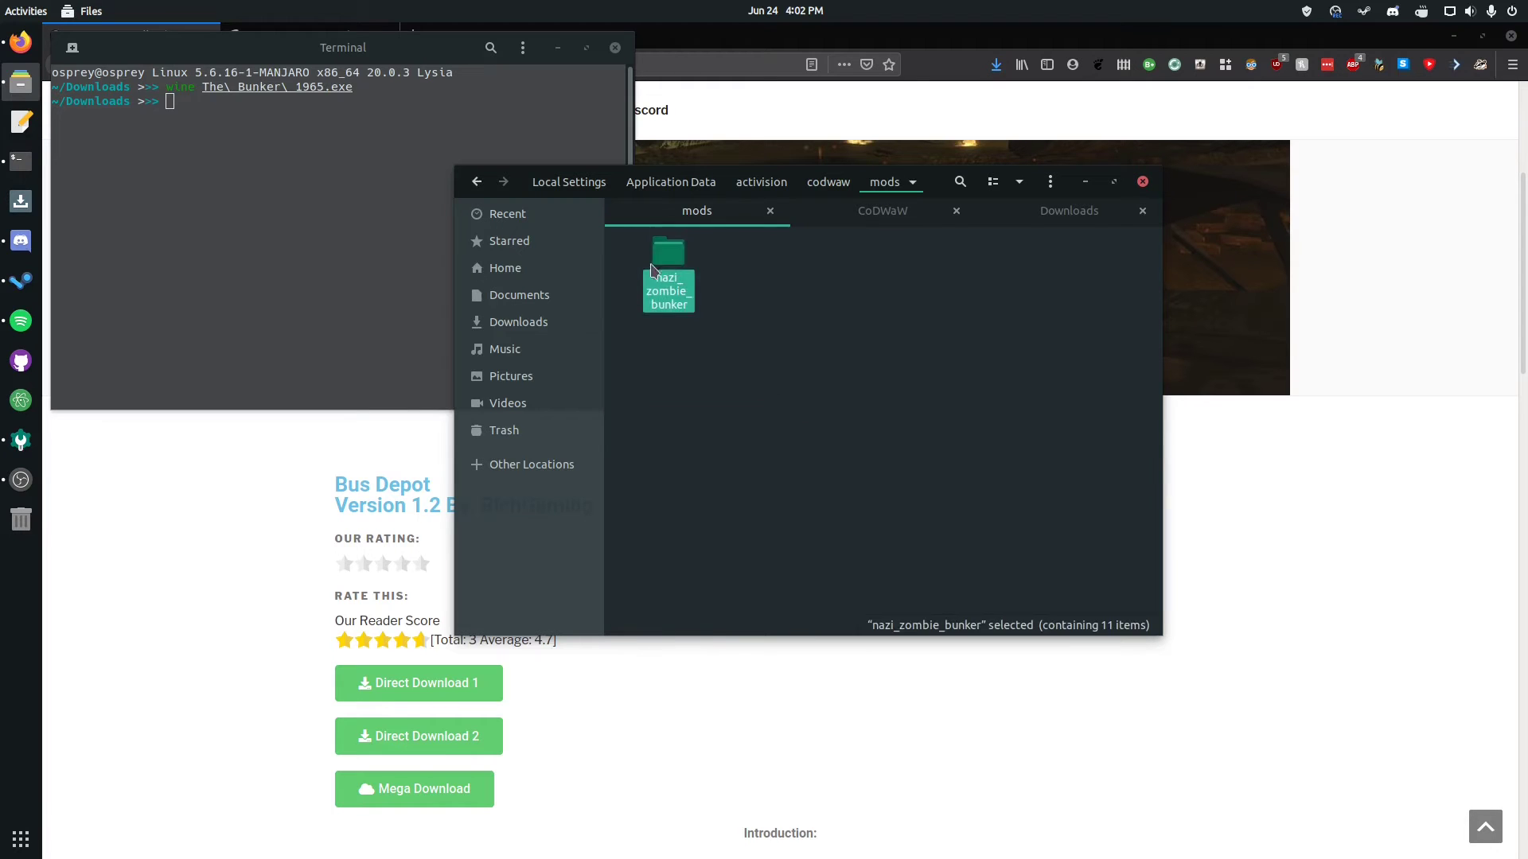
left_click(824, 431)
Step: View the game's CoDWaW folder and the Call of Duty: World at War library page in Steam, then return to Files
left_click(857, 229)
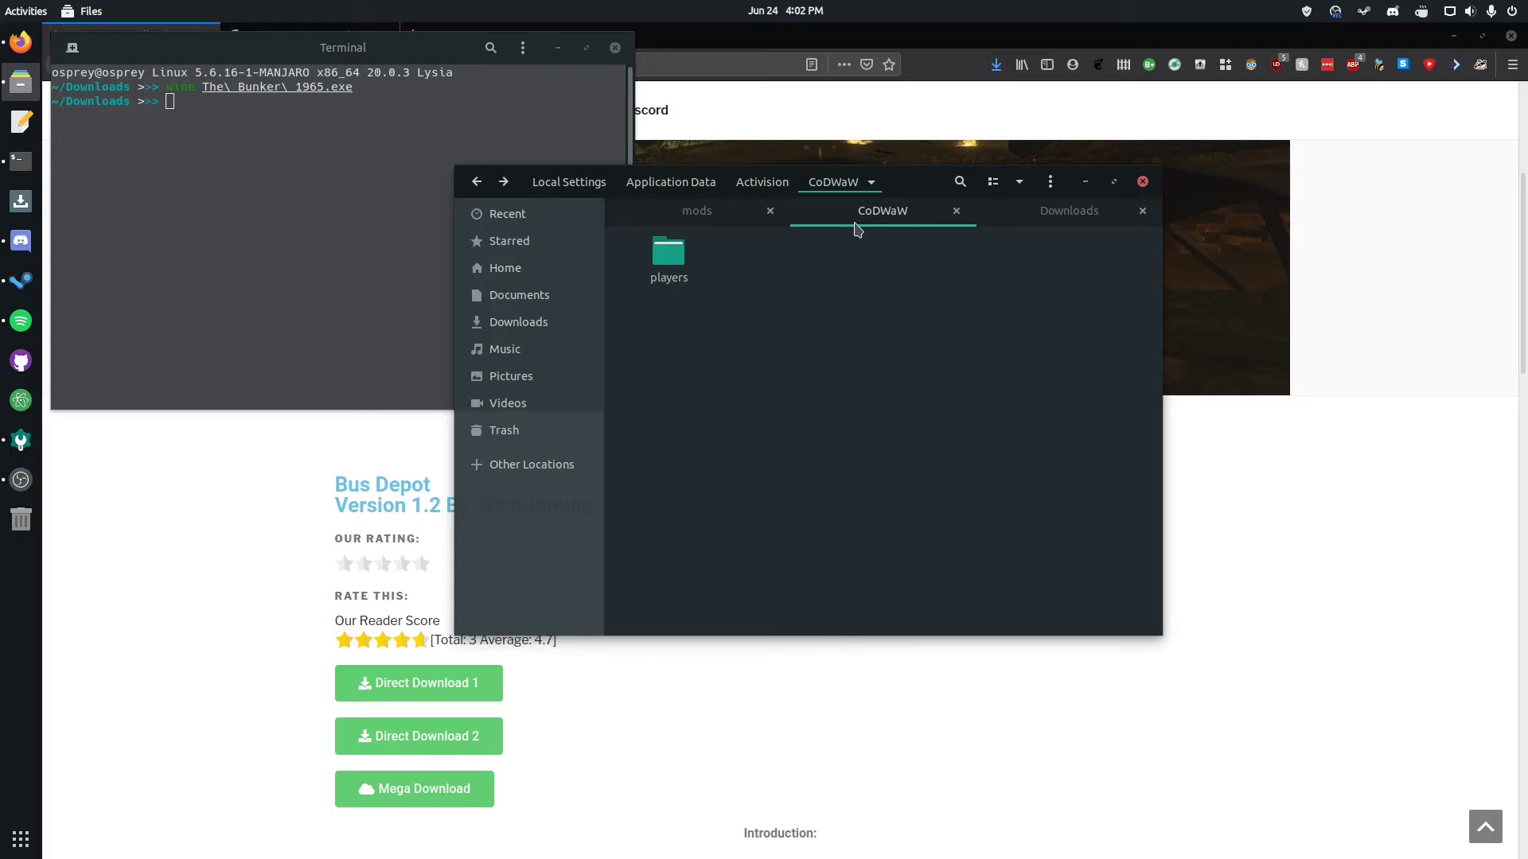
left_click(21, 280)
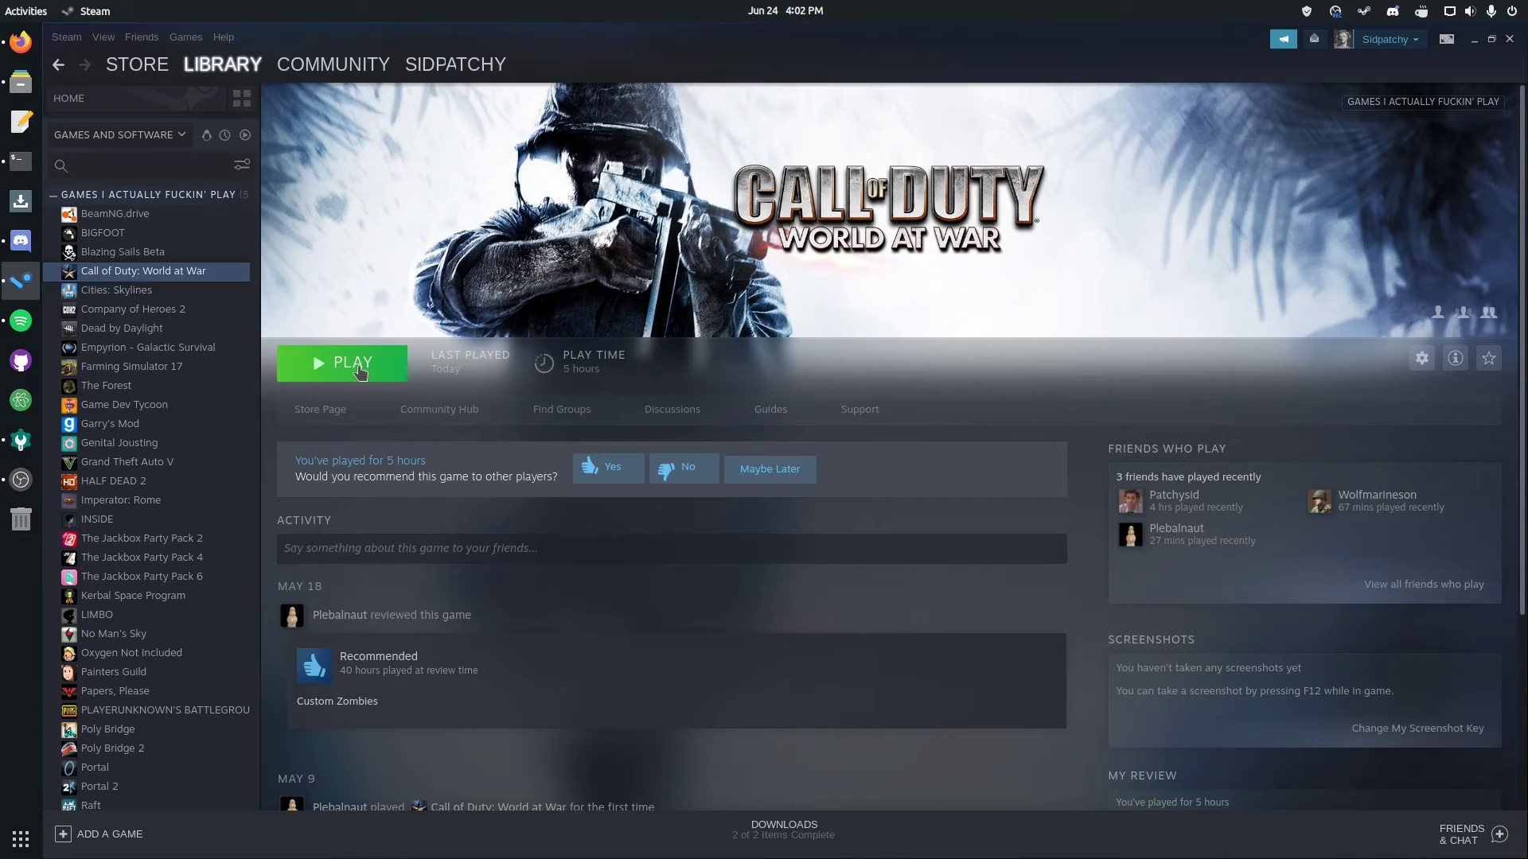
left_click(1476, 39)
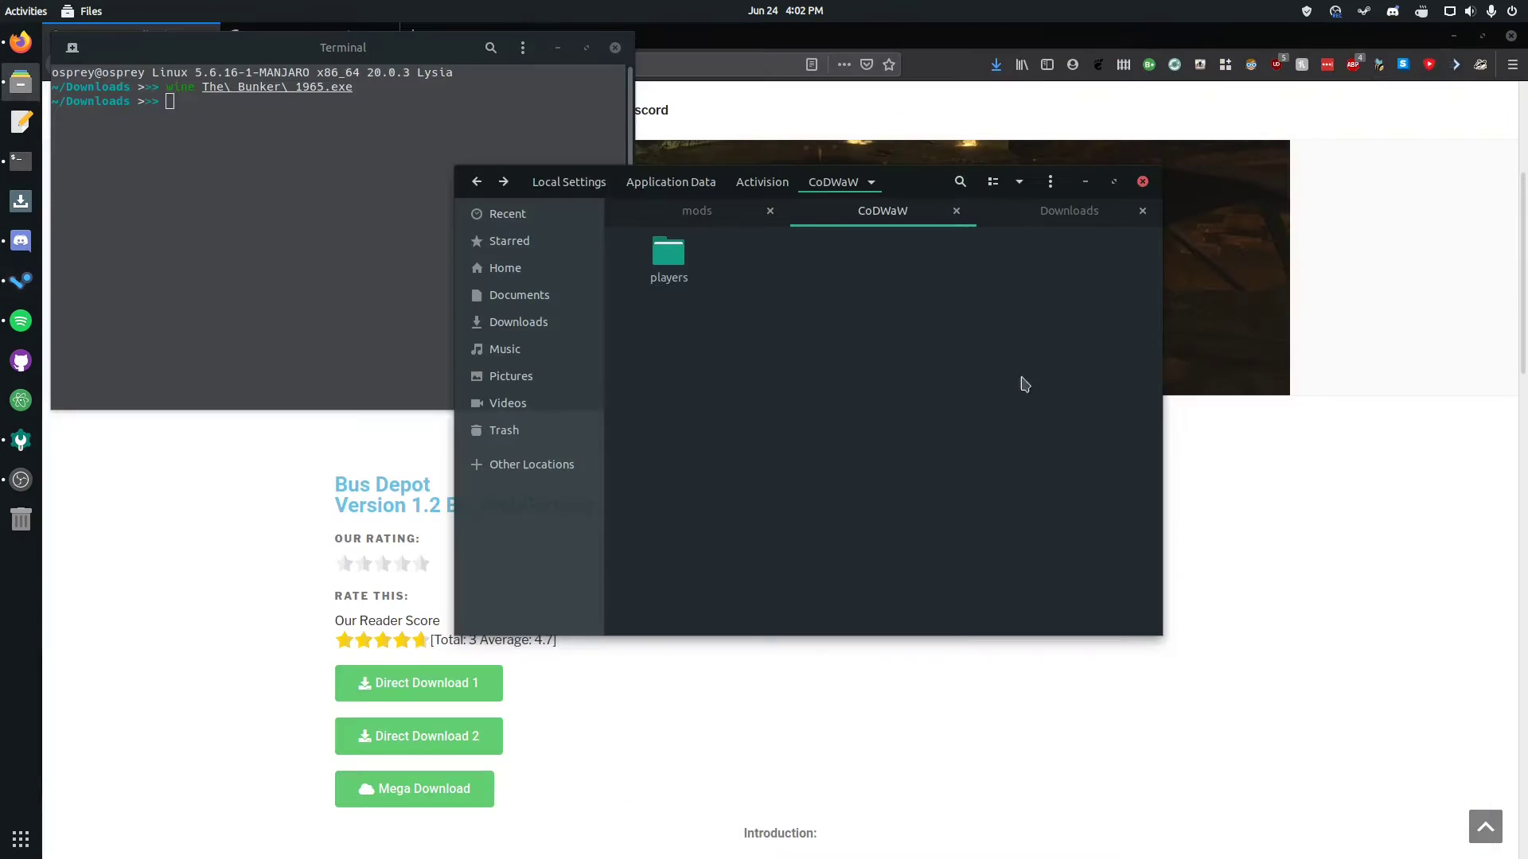
Step: Go up the folder path from the Steam prefix's CoDWaW folder to the Home folder
left_click(591, 180)
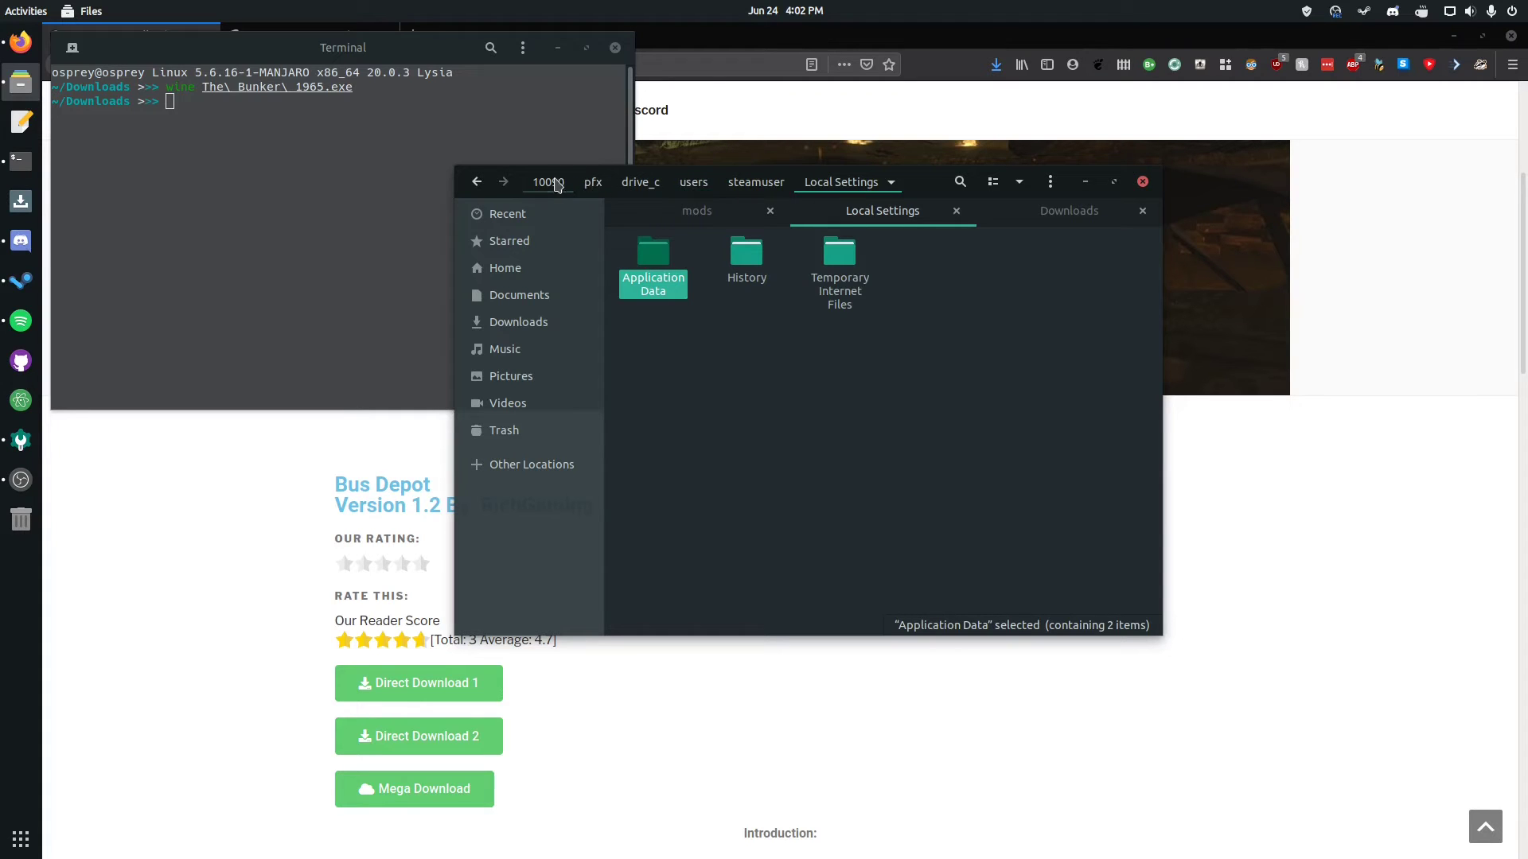
left_click(556, 183)
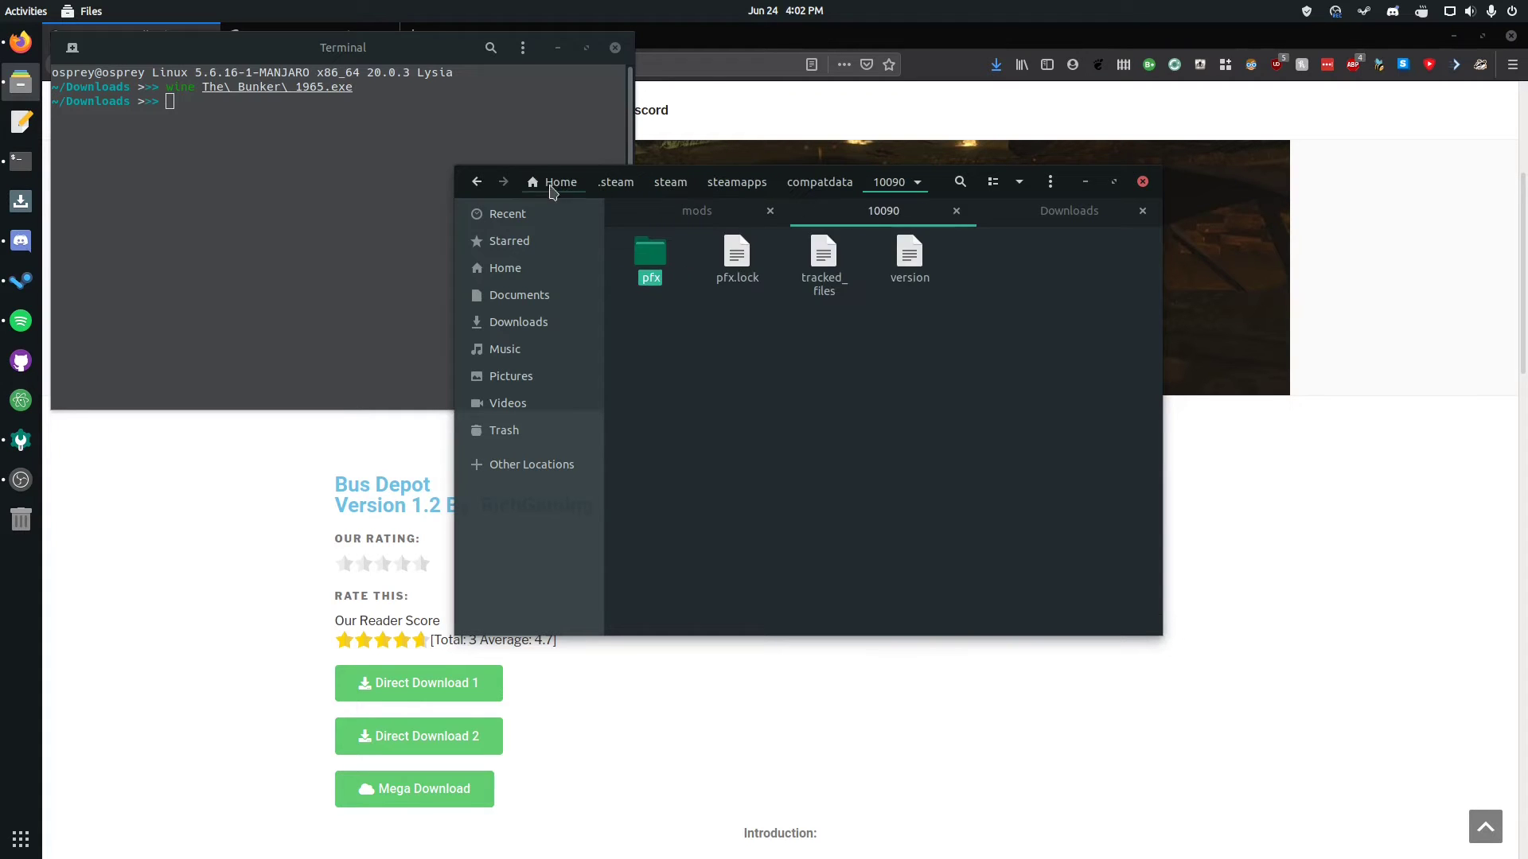
left_click(822, 184)
left_click(737, 182)
left_click(617, 183)
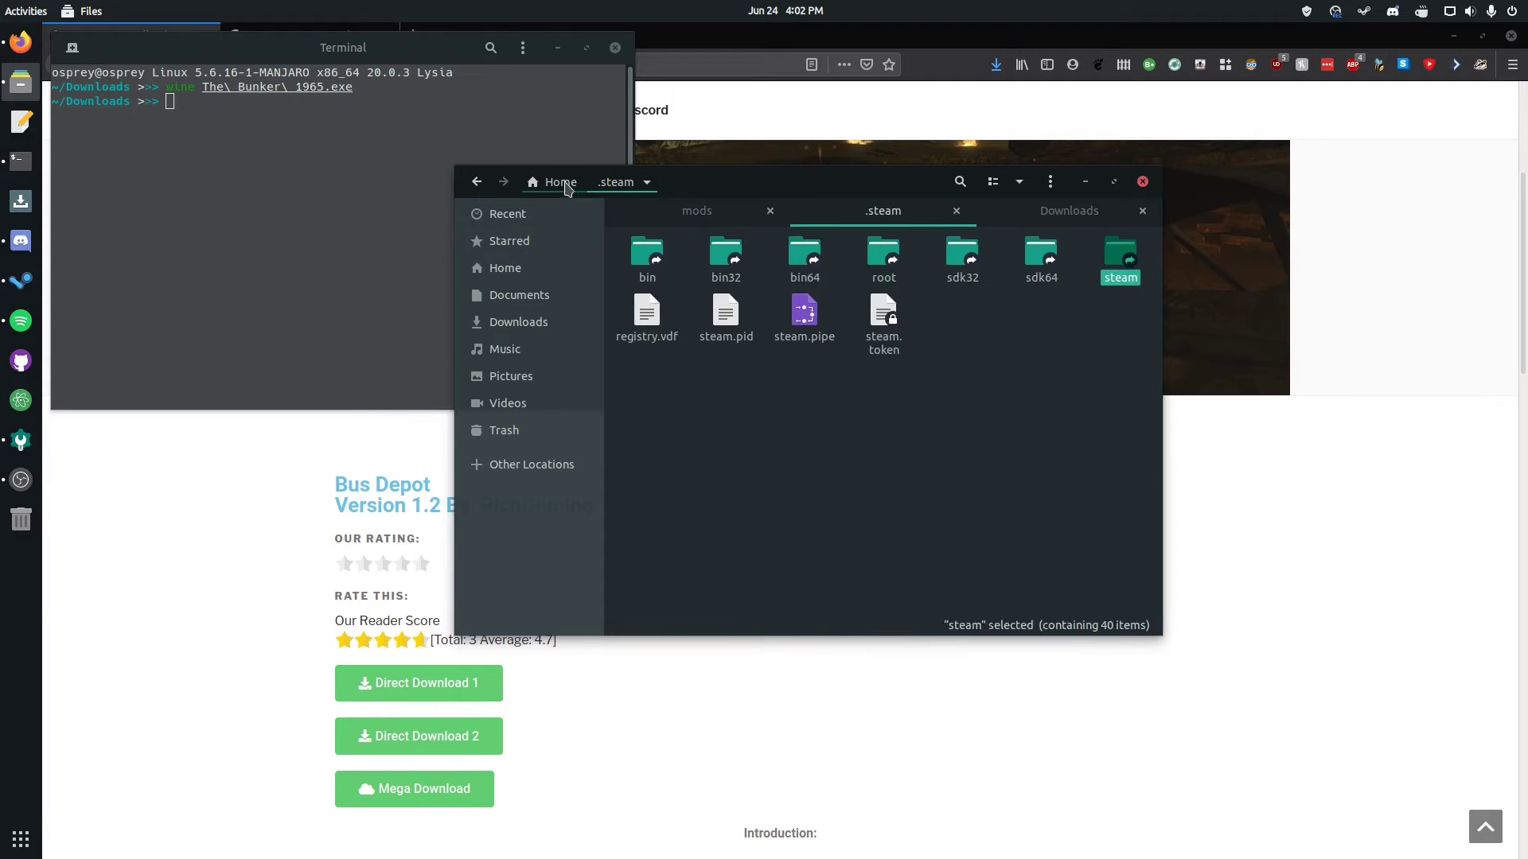
left_click(563, 183)
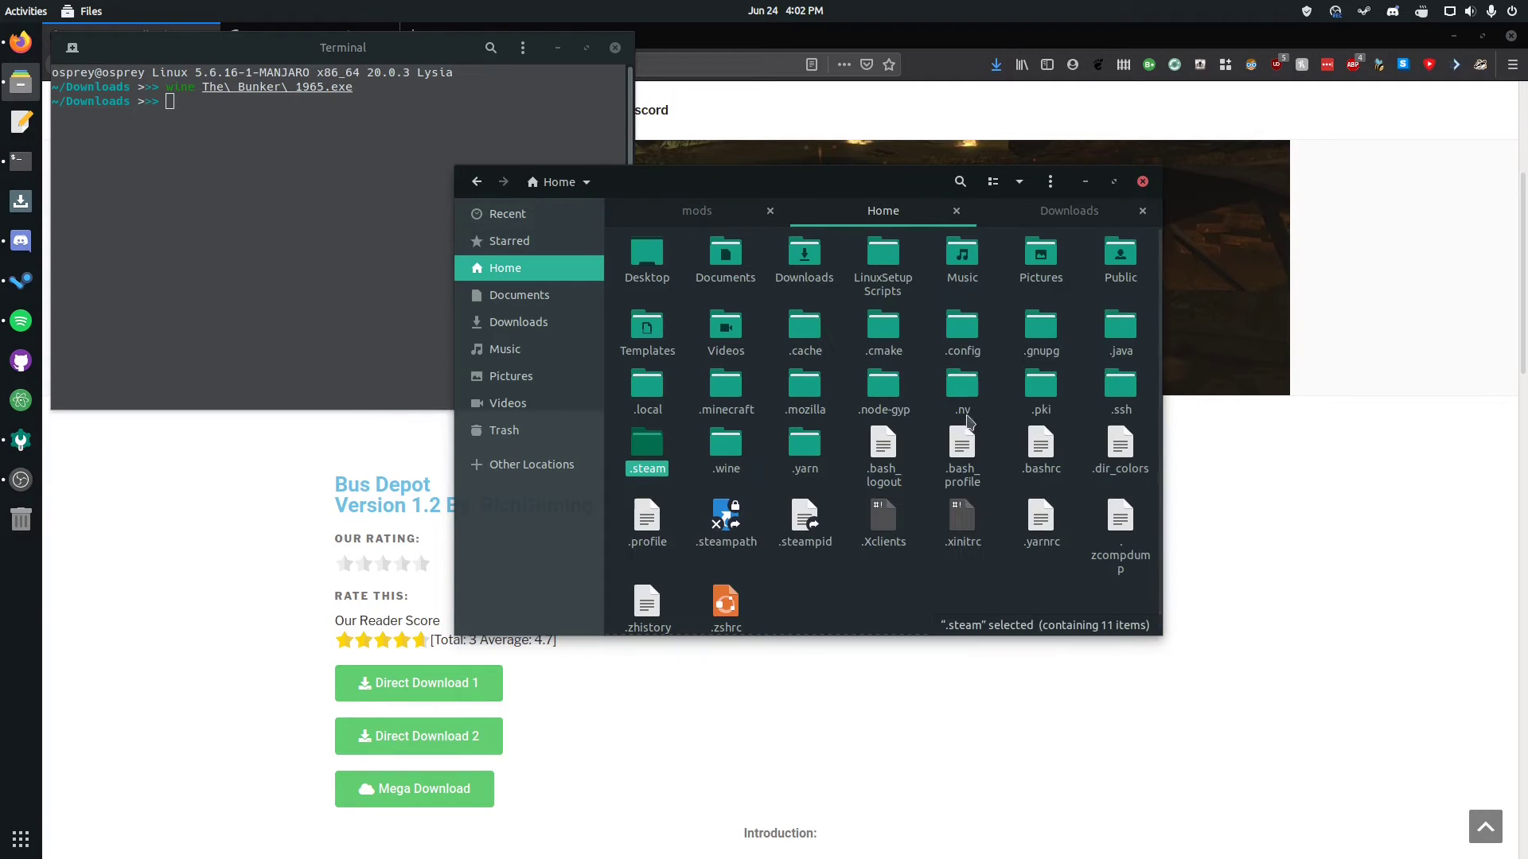
Step: Browse from Home through .steam, steam and steamapps into the compatdata folder
double_click(655, 443)
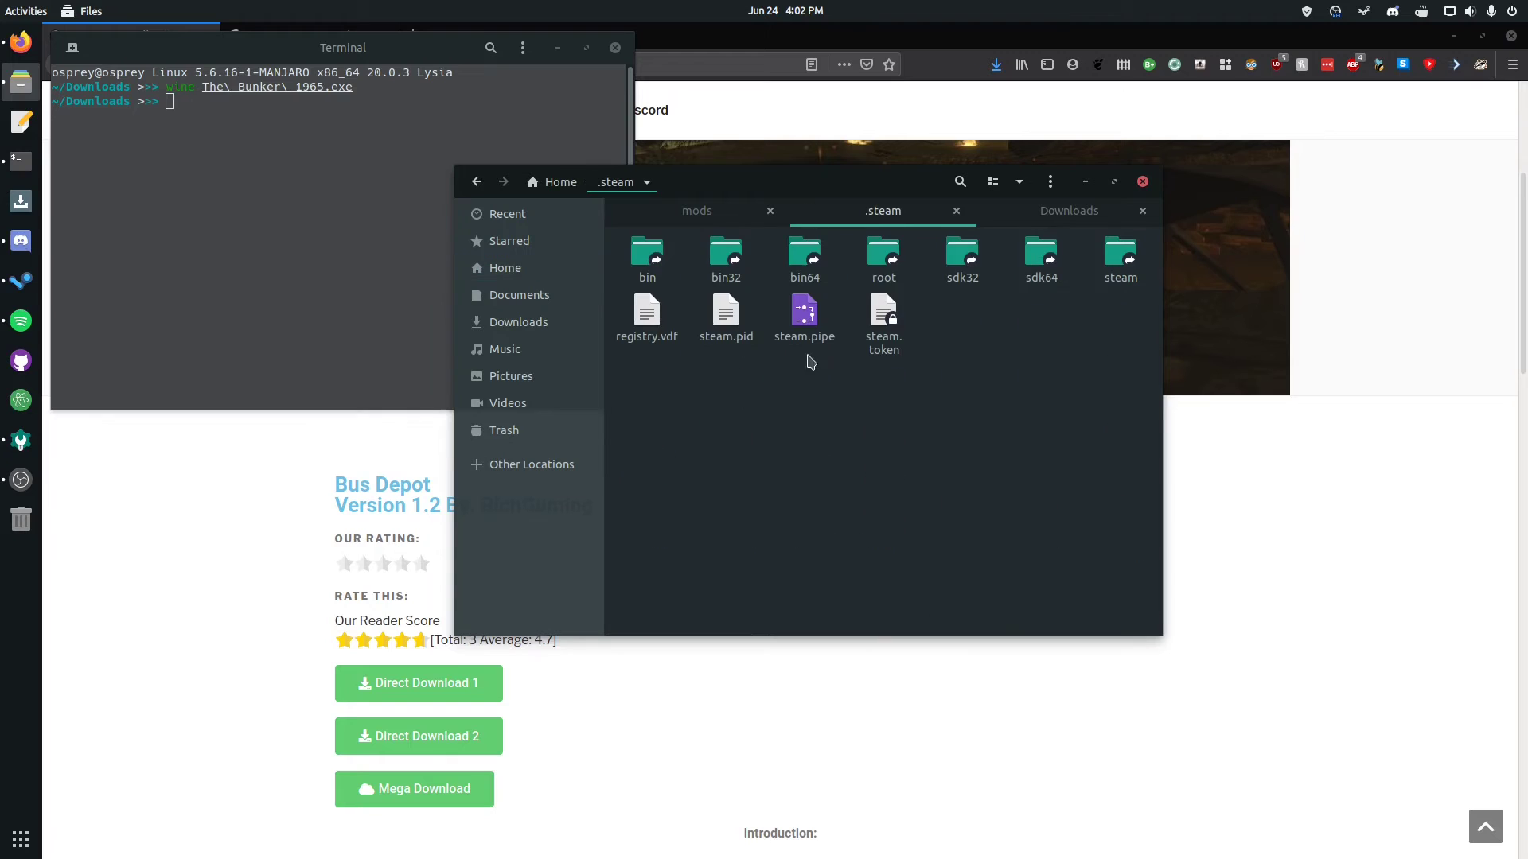
double_click(1123, 261)
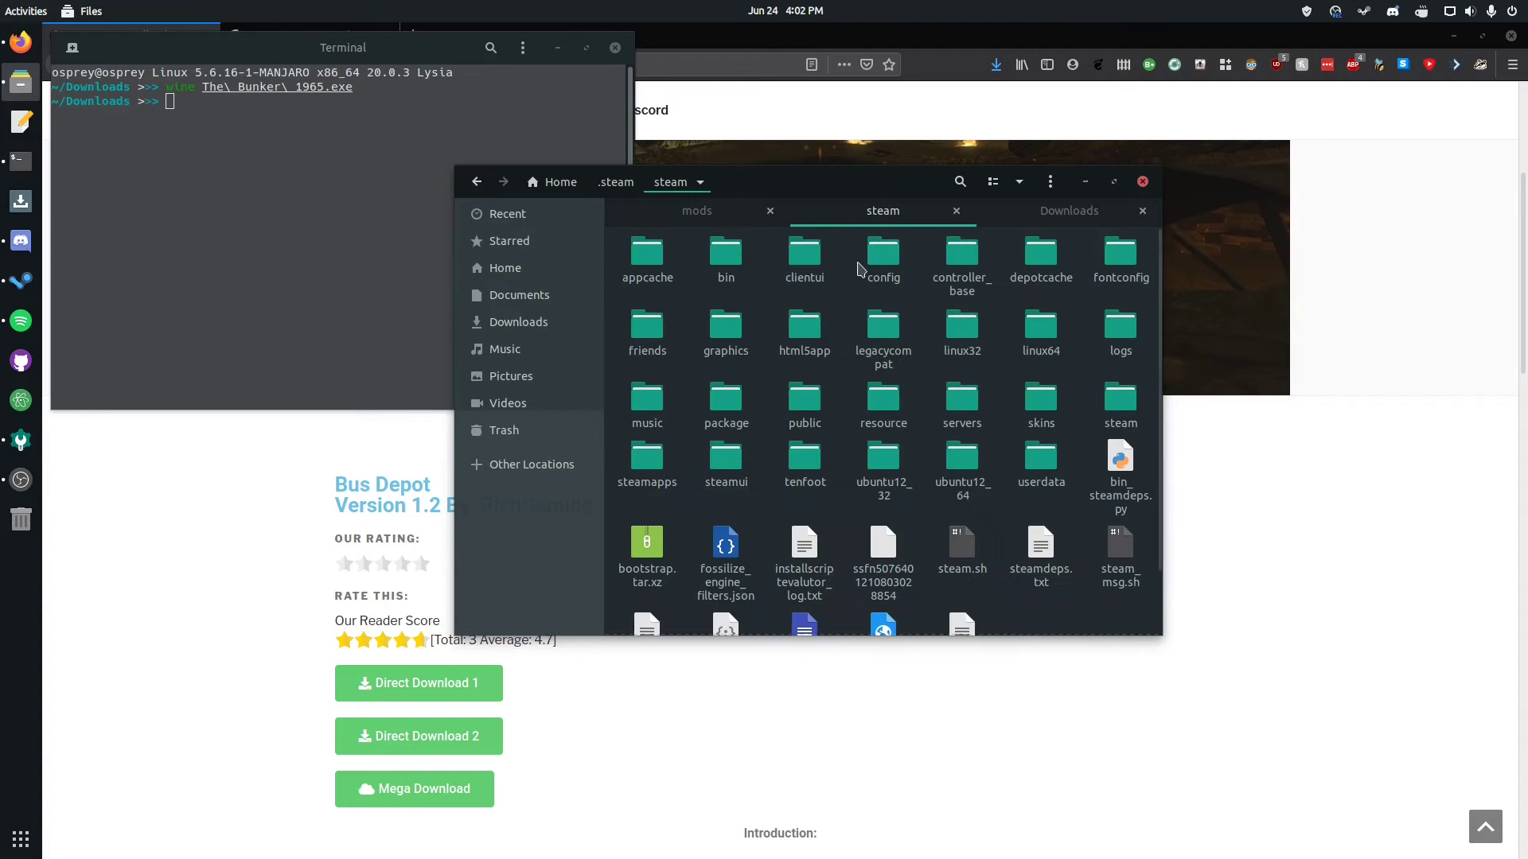
double_click(665, 455)
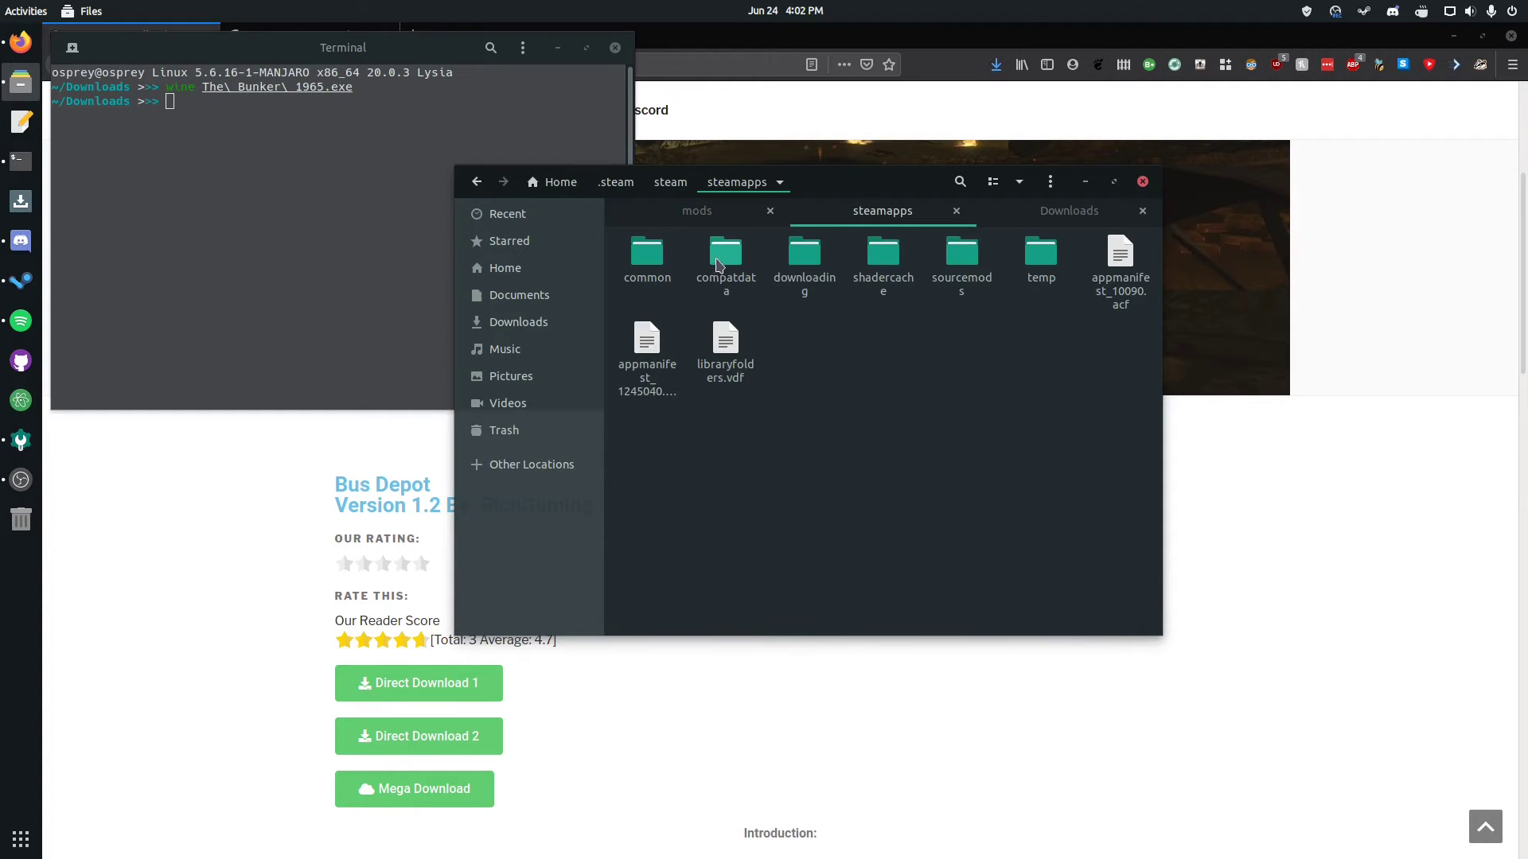
double_click(725, 255)
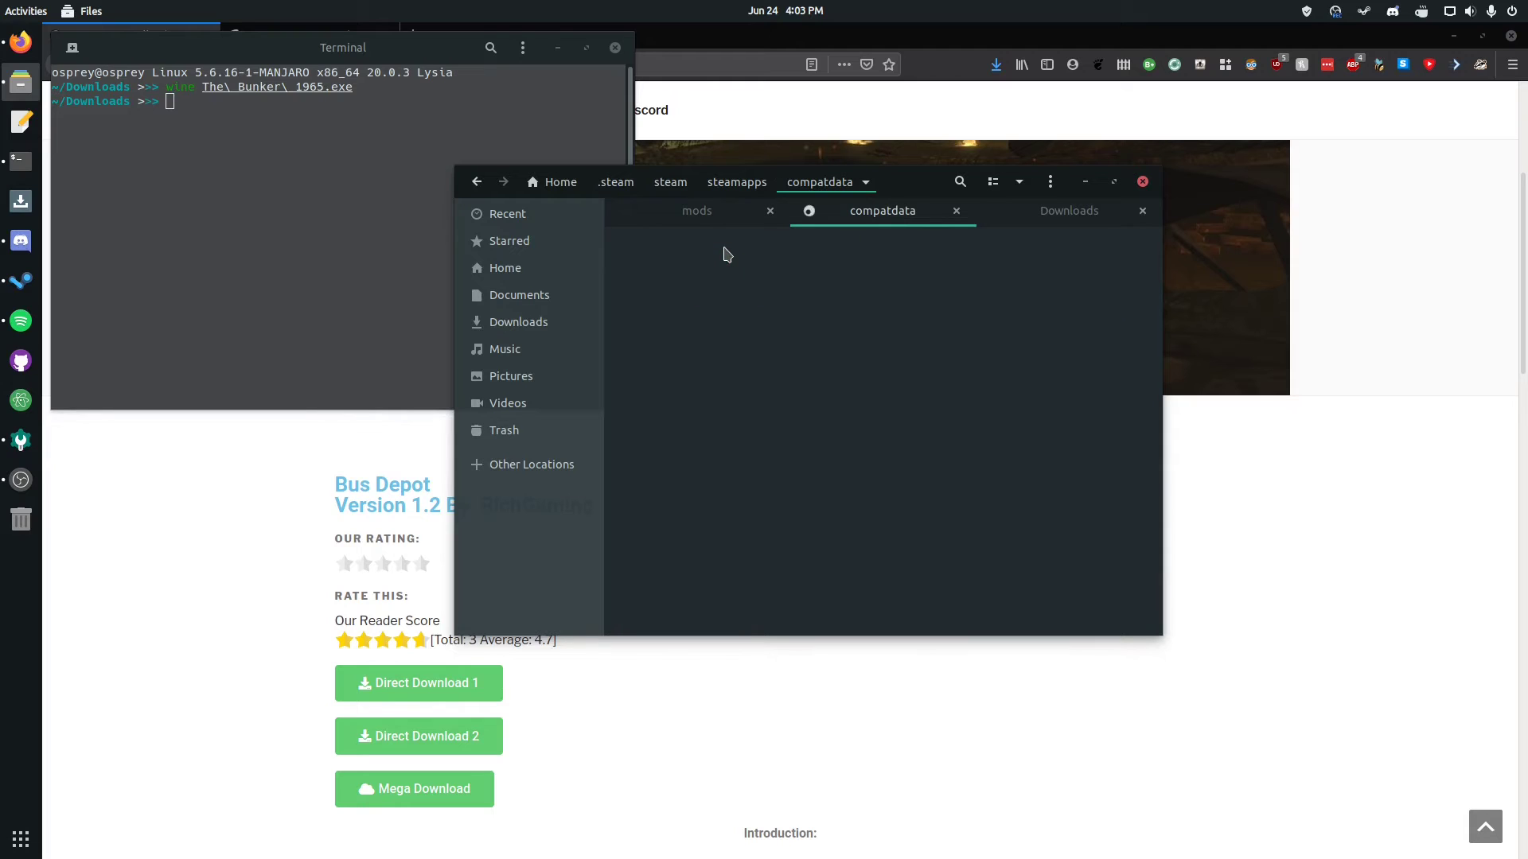
left_click_drag(732, 315, 598, 202)
left_click(732, 366)
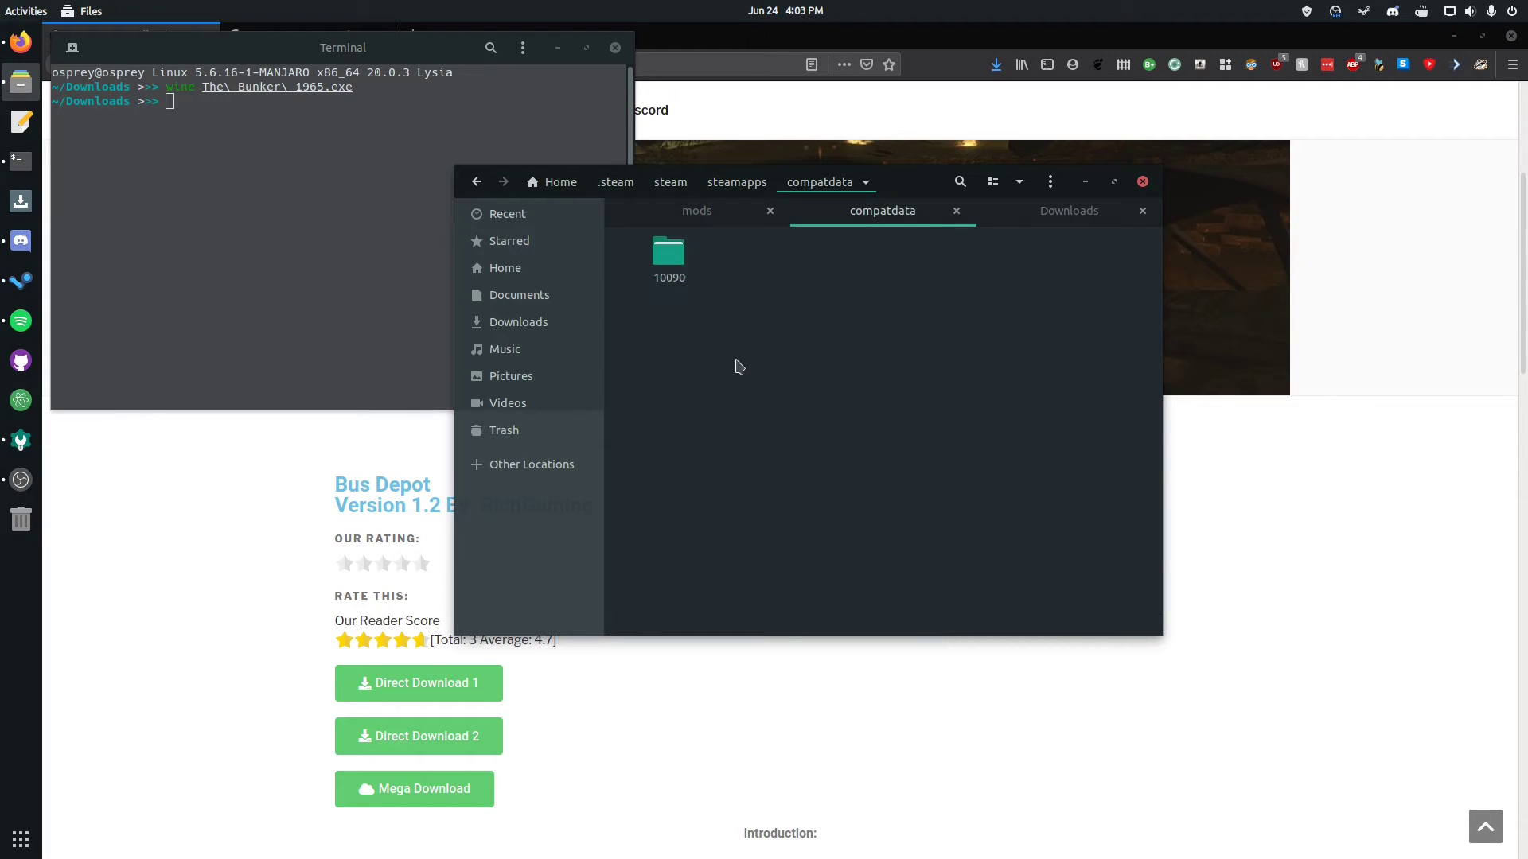
Step: Browse from compatdata through 10090, pfx, drive_c and users into the steamuser folder
double_click(662, 253)
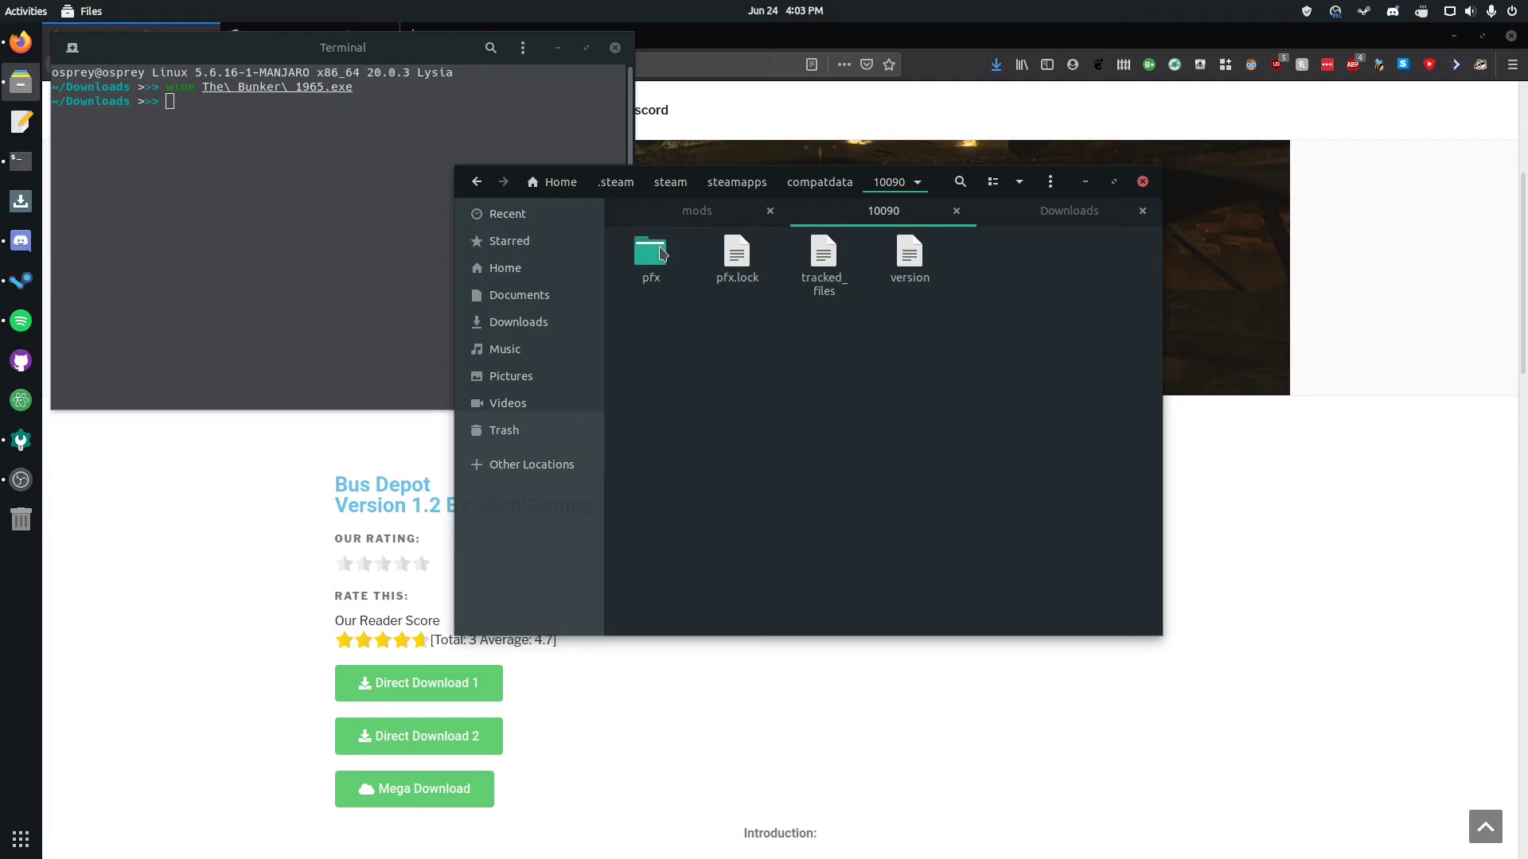
double_click(654, 255)
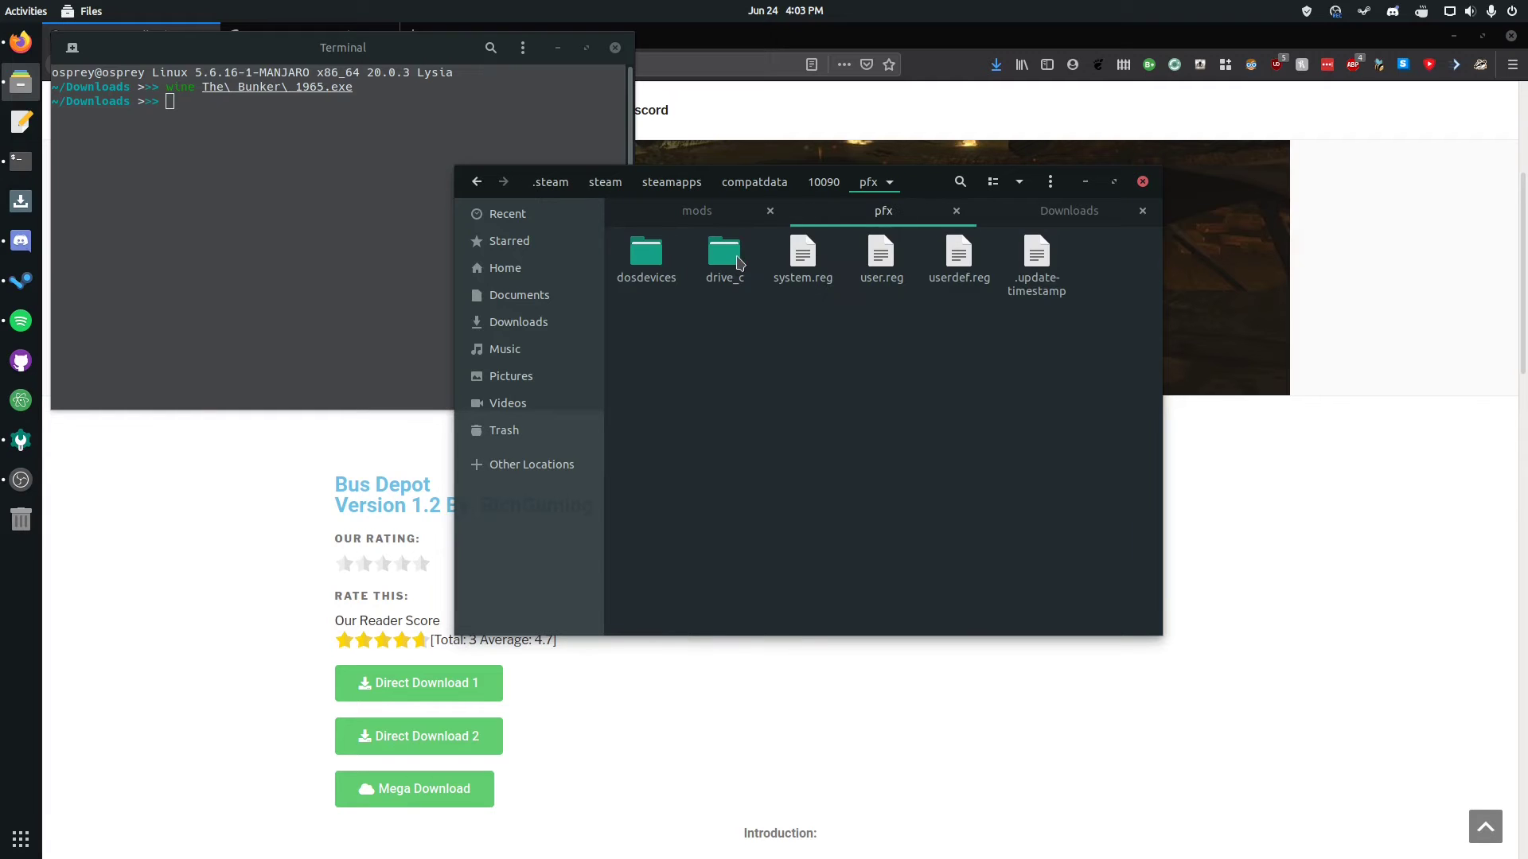
double_click(726, 254)
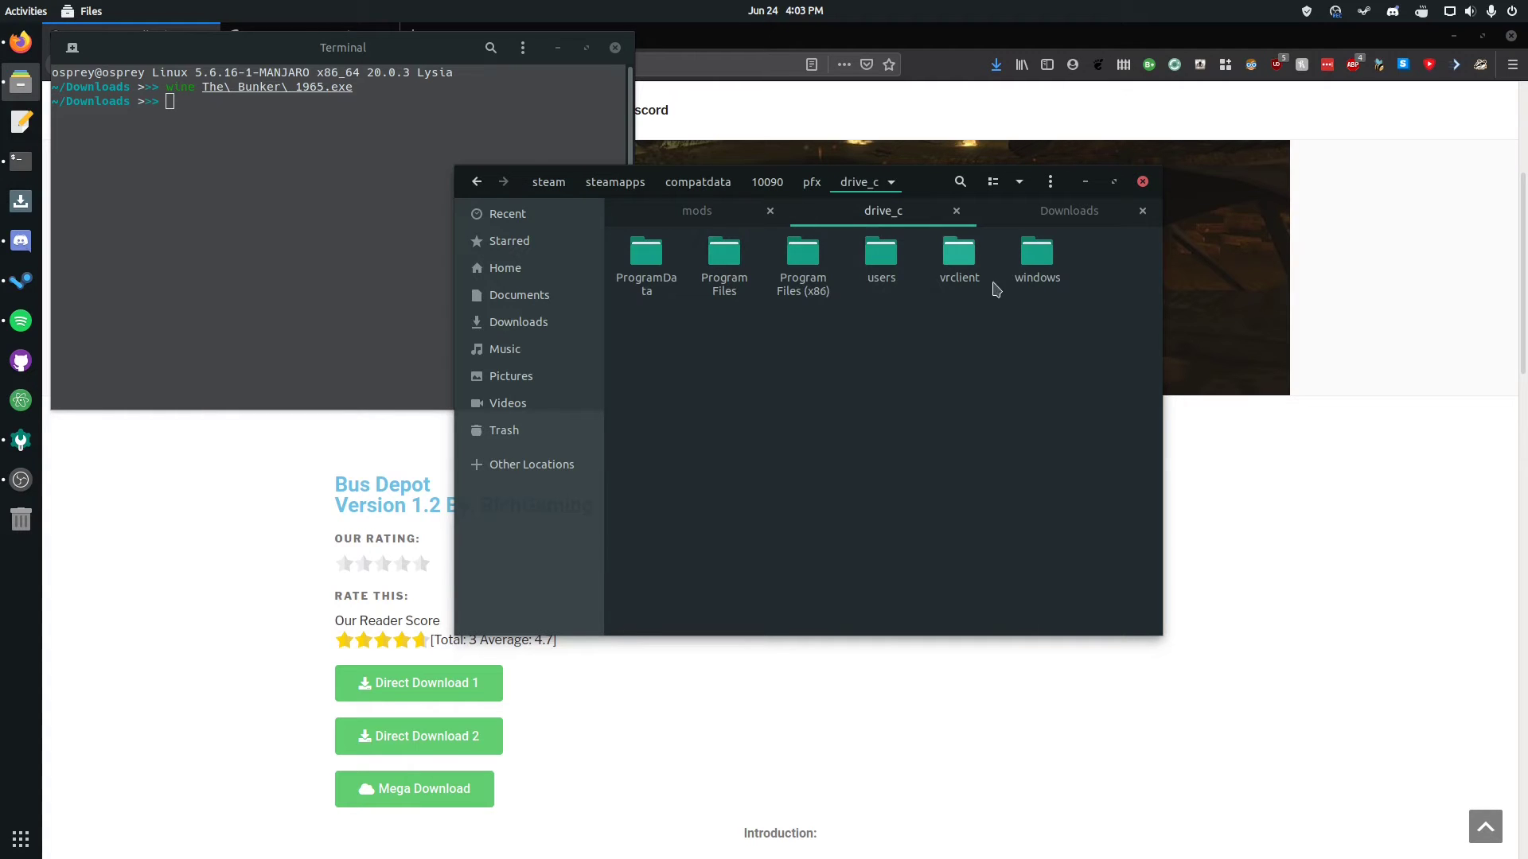
double_click(893, 253)
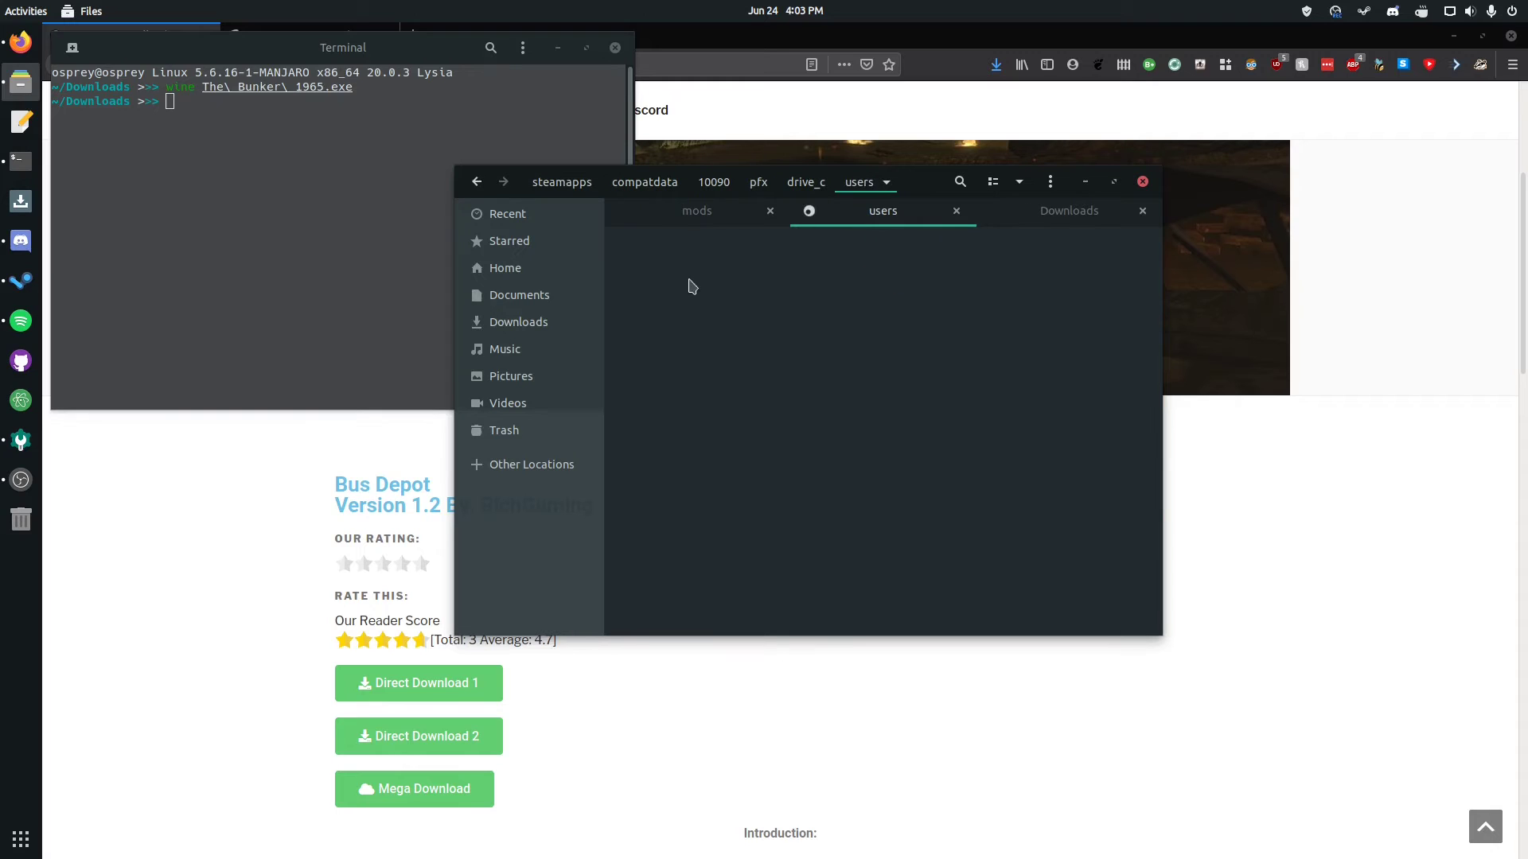
double_click(776, 268)
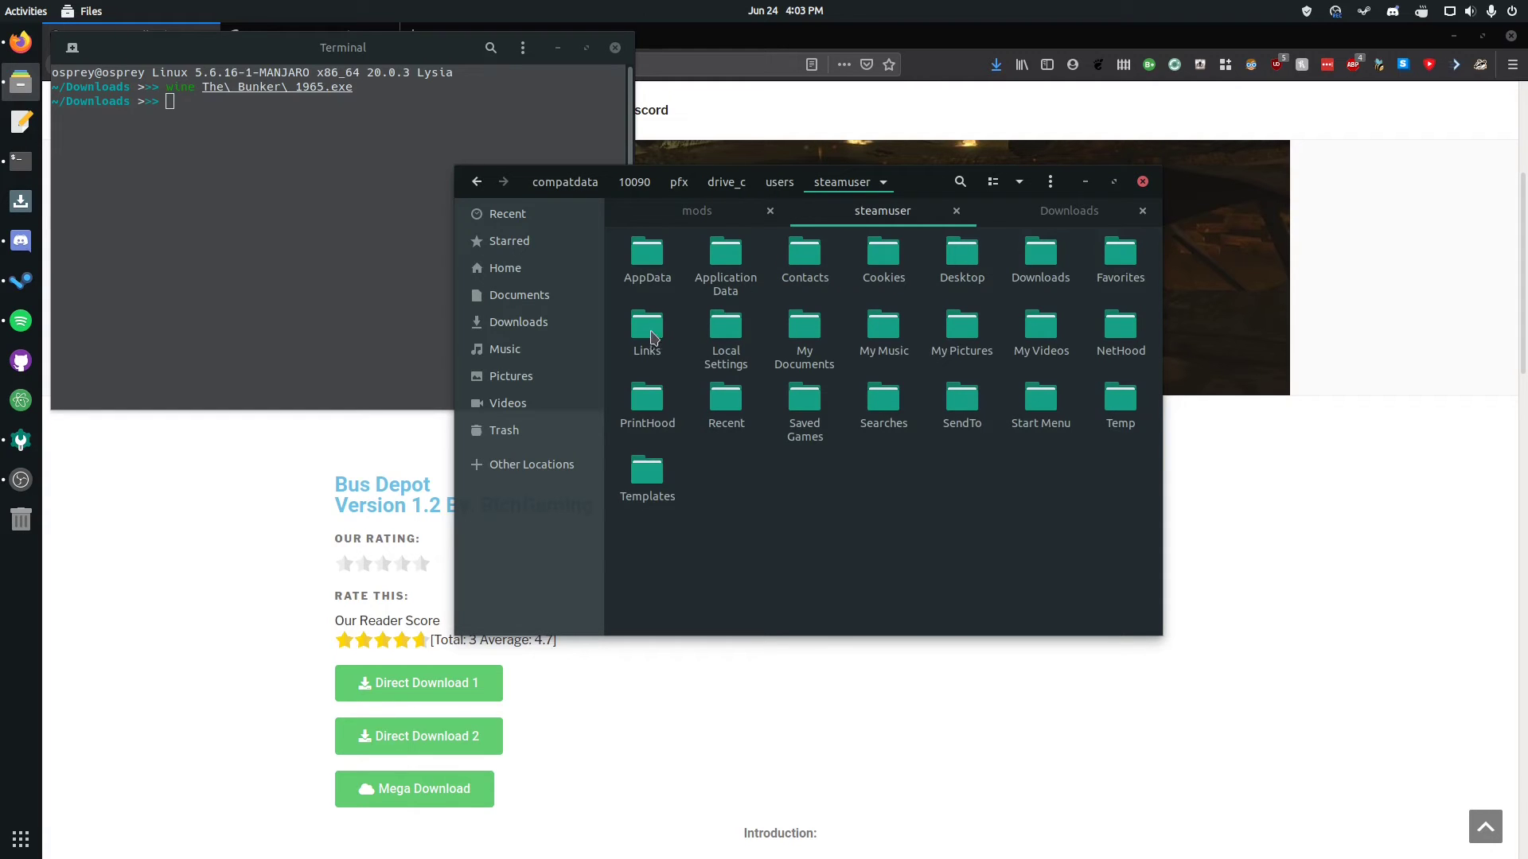
Step: Browse from steamuser through Local Settings, Application Data and Activision into the CoDWaW folder
double_click(740, 330)
left_click(657, 259)
double_click(657, 258)
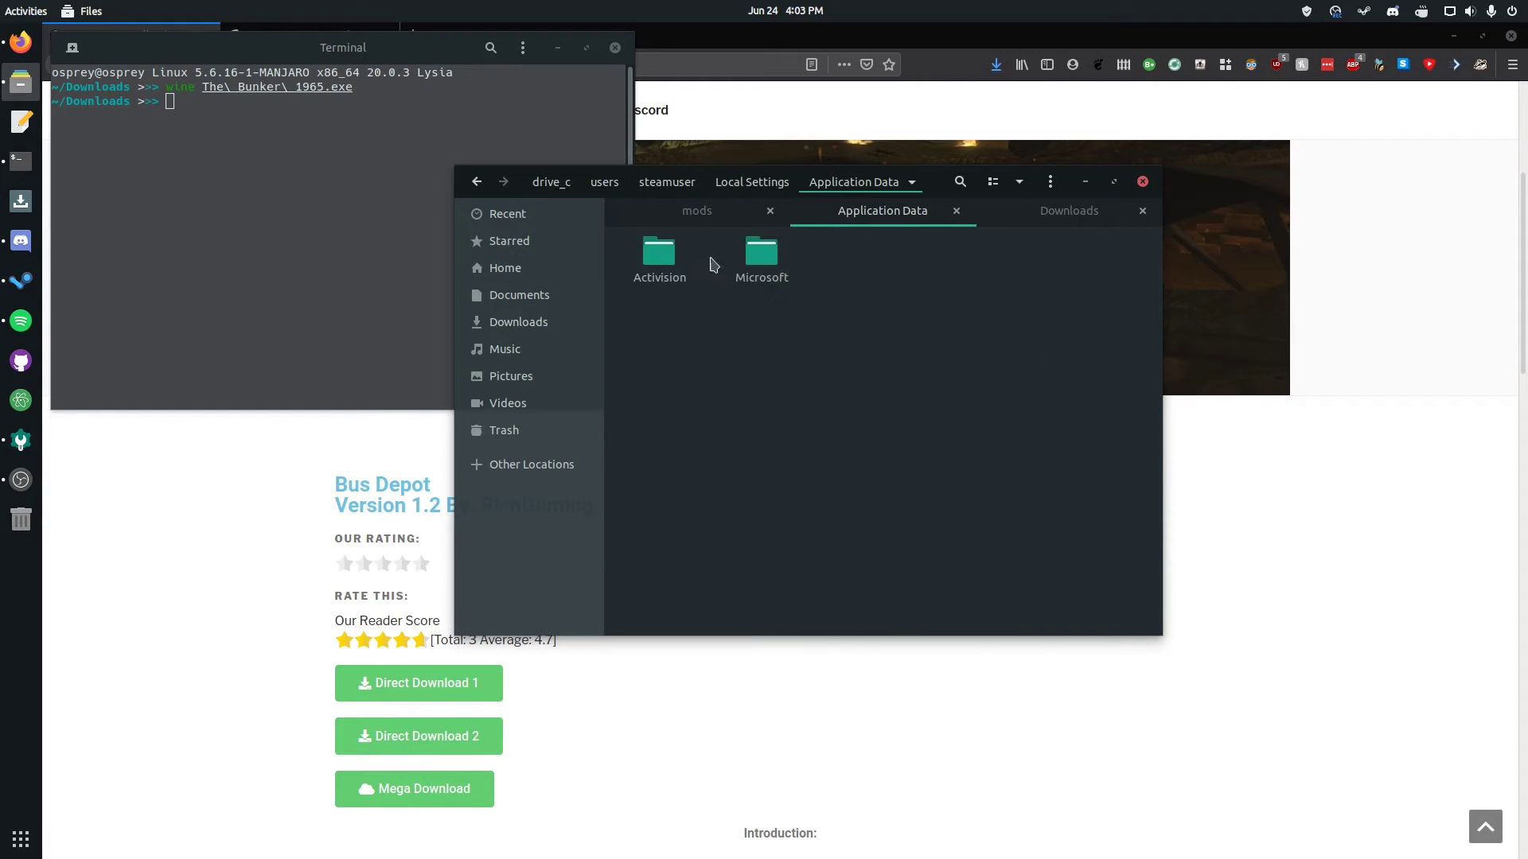
double_click(660, 259)
double_click(668, 259)
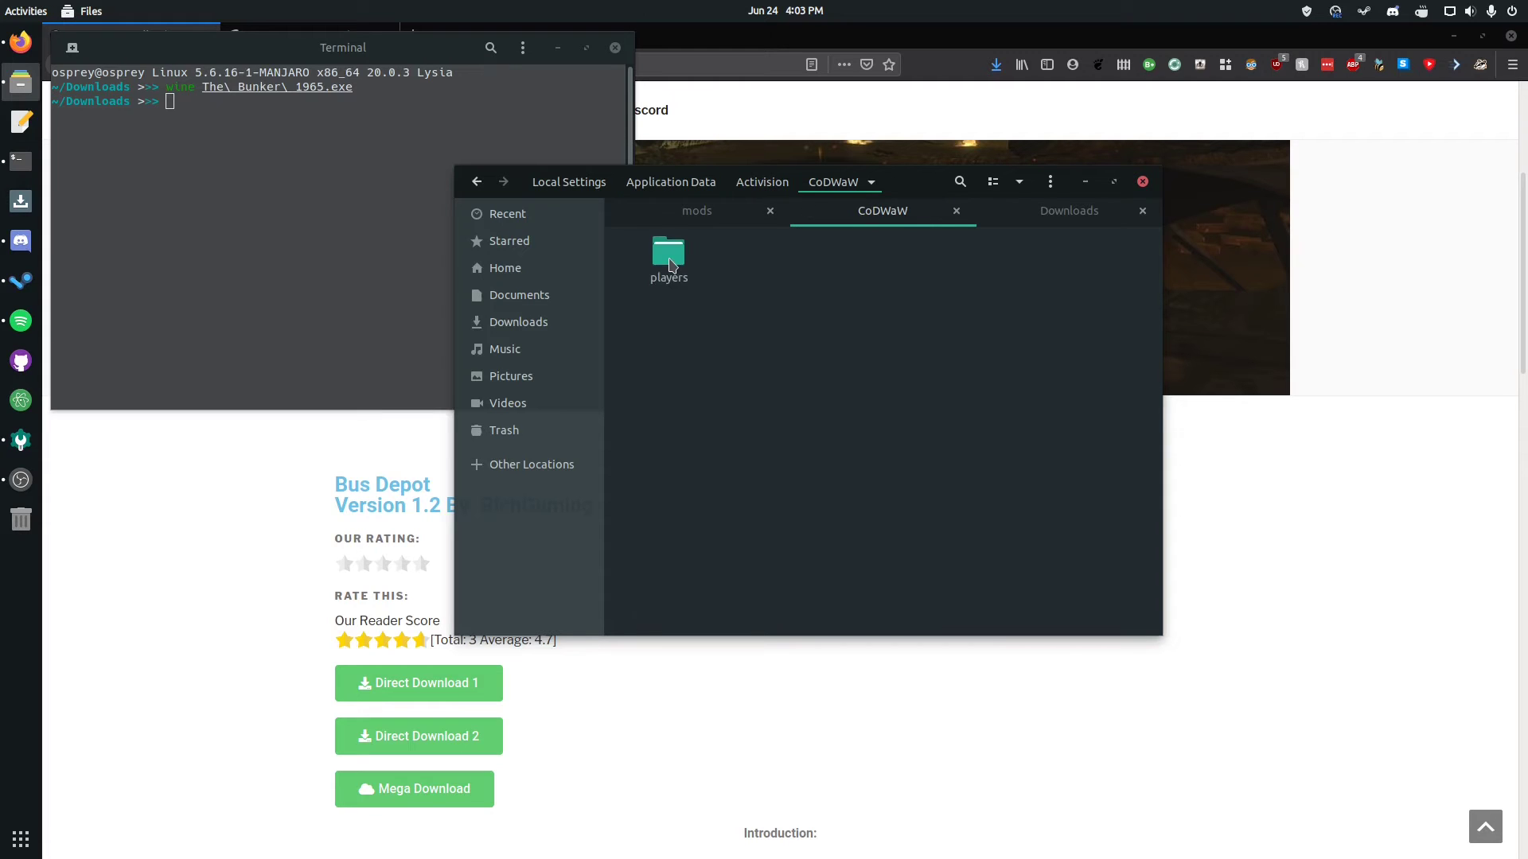
left_click_drag(845, 534, 638, 428)
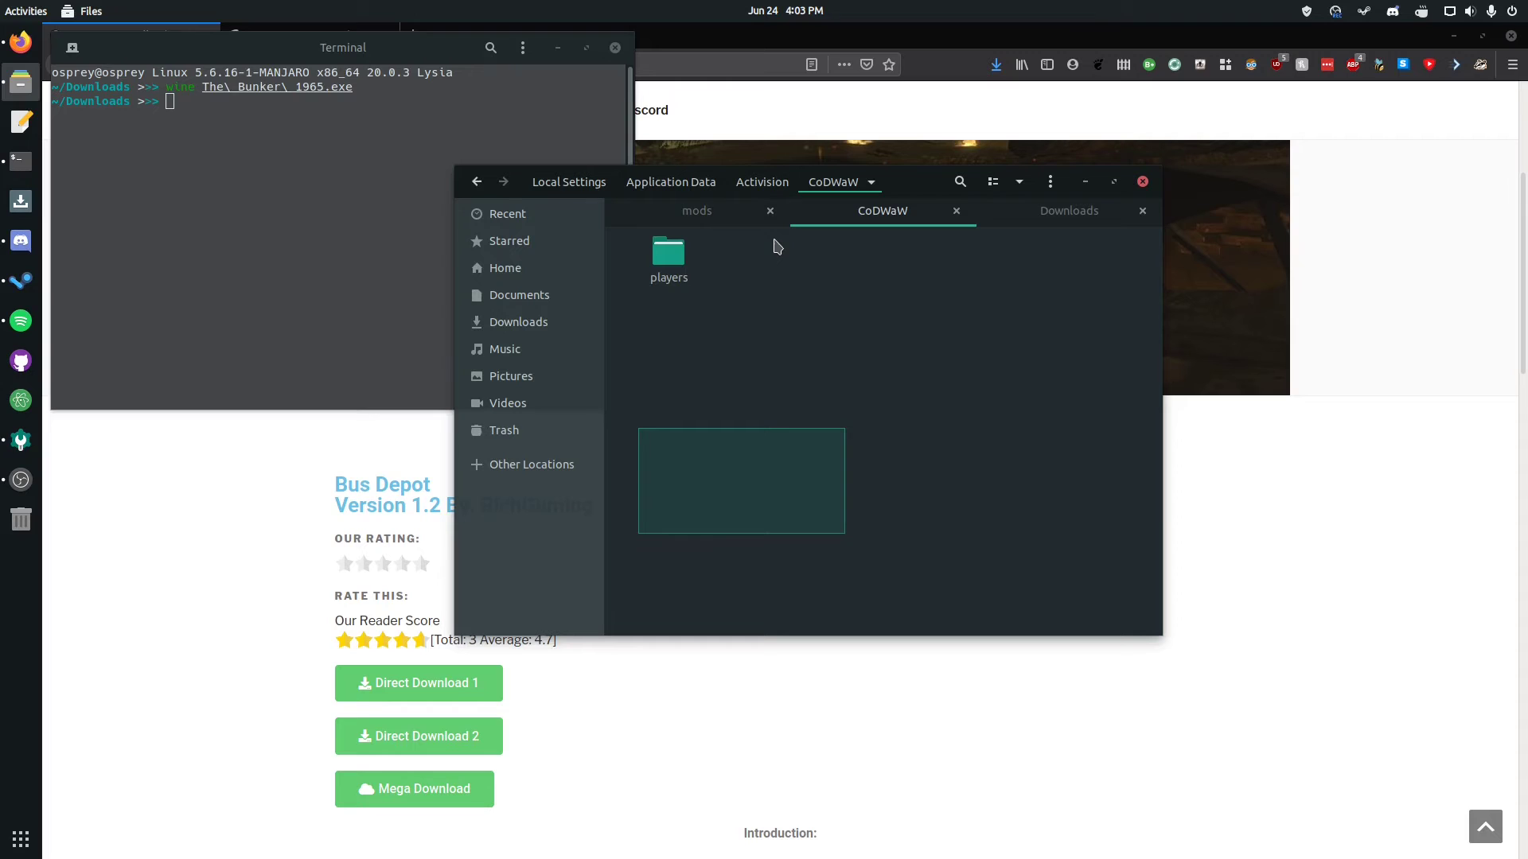
Step: Copy the mods folder from the Wine prefix's codwaw folder into the Steam prefix's CoDWaW folder
left_click(738, 208)
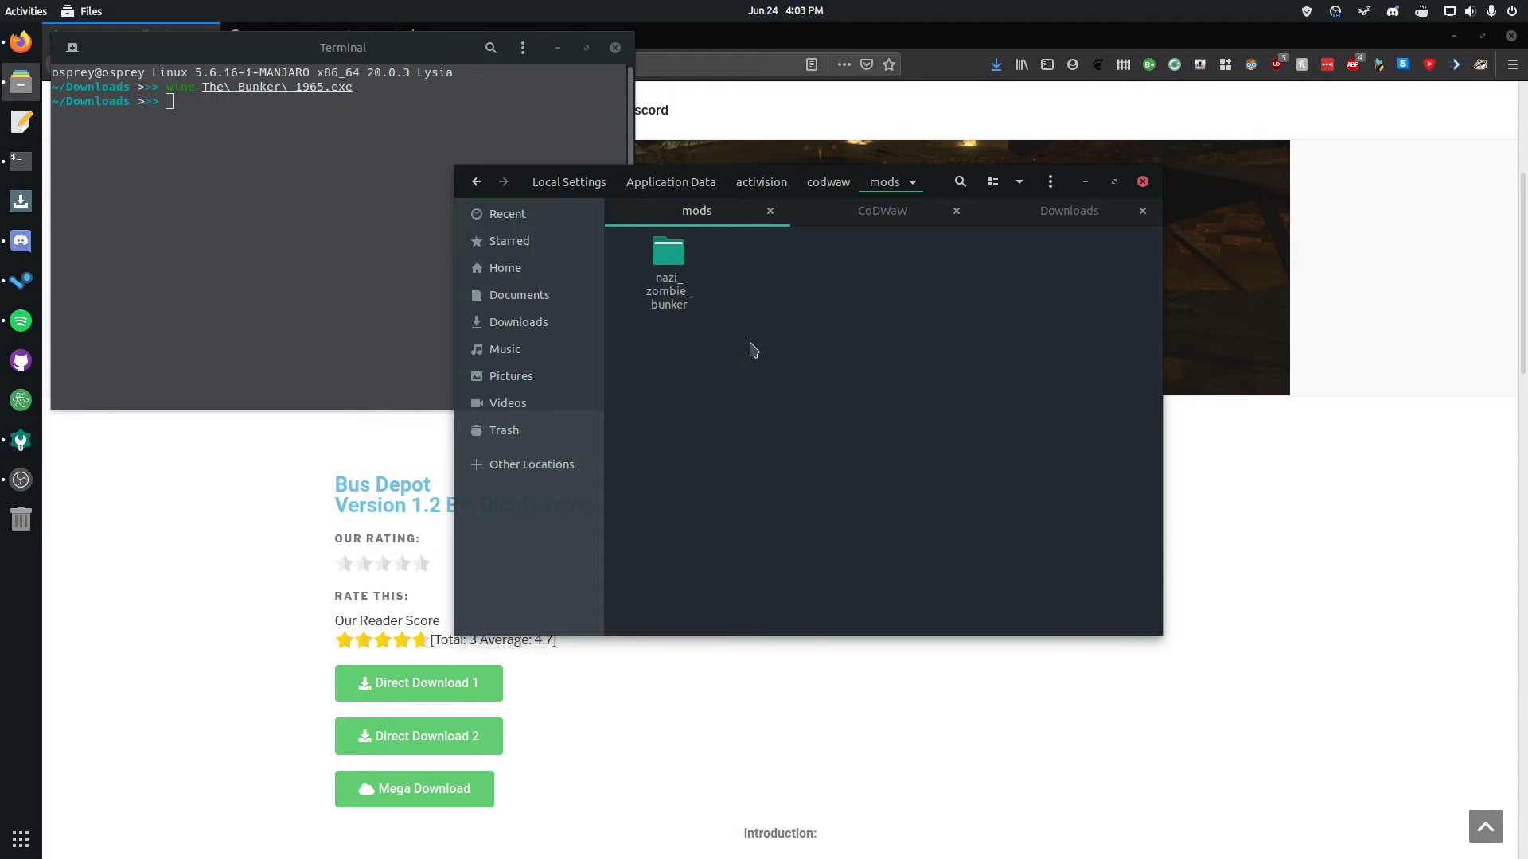
key("alt+Left")
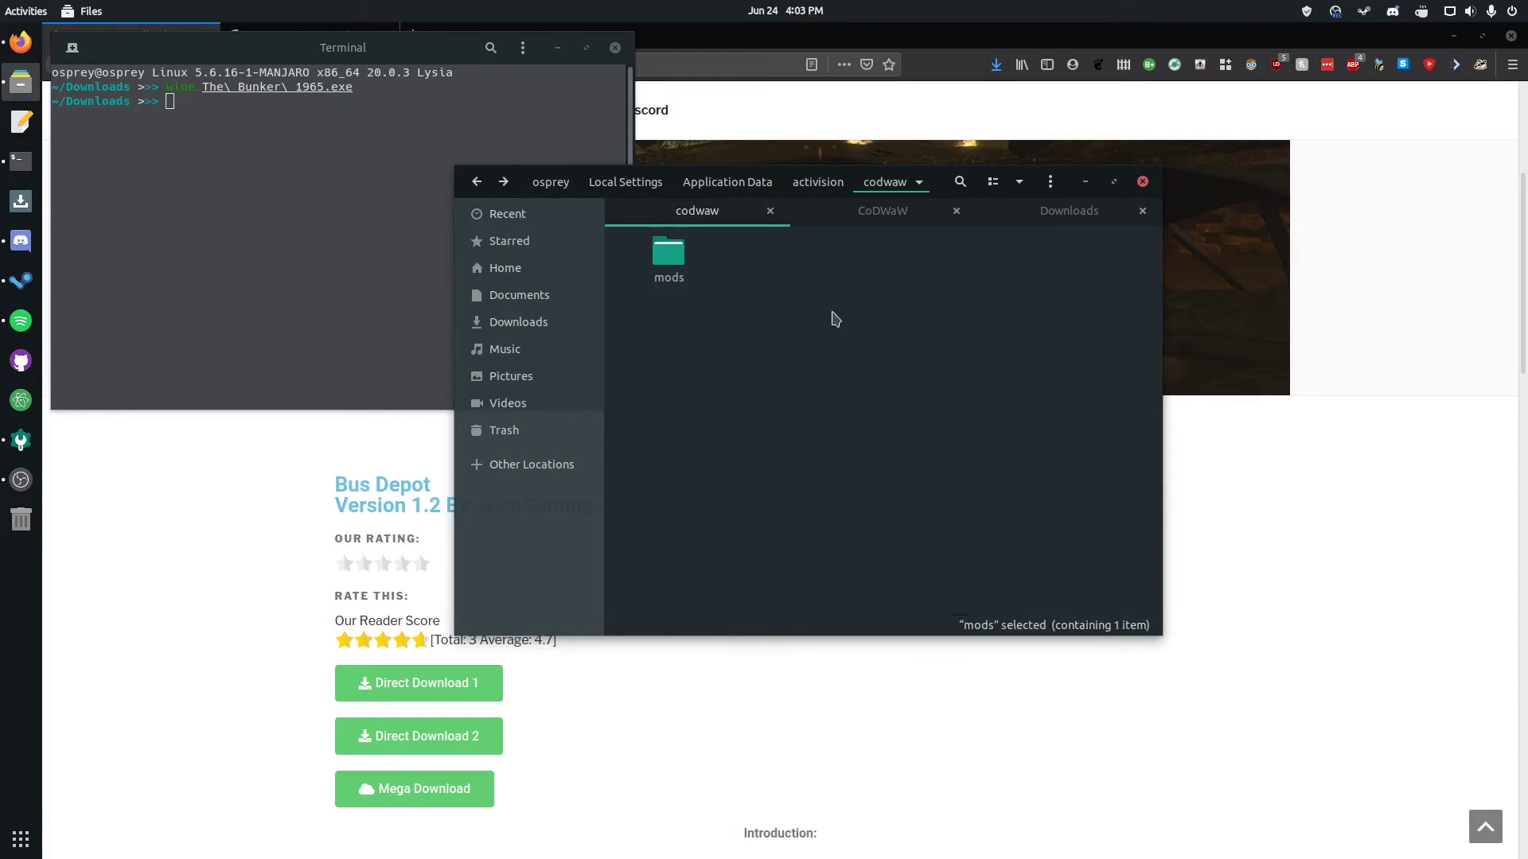
left_click(866, 217)
key("ctrl+v")
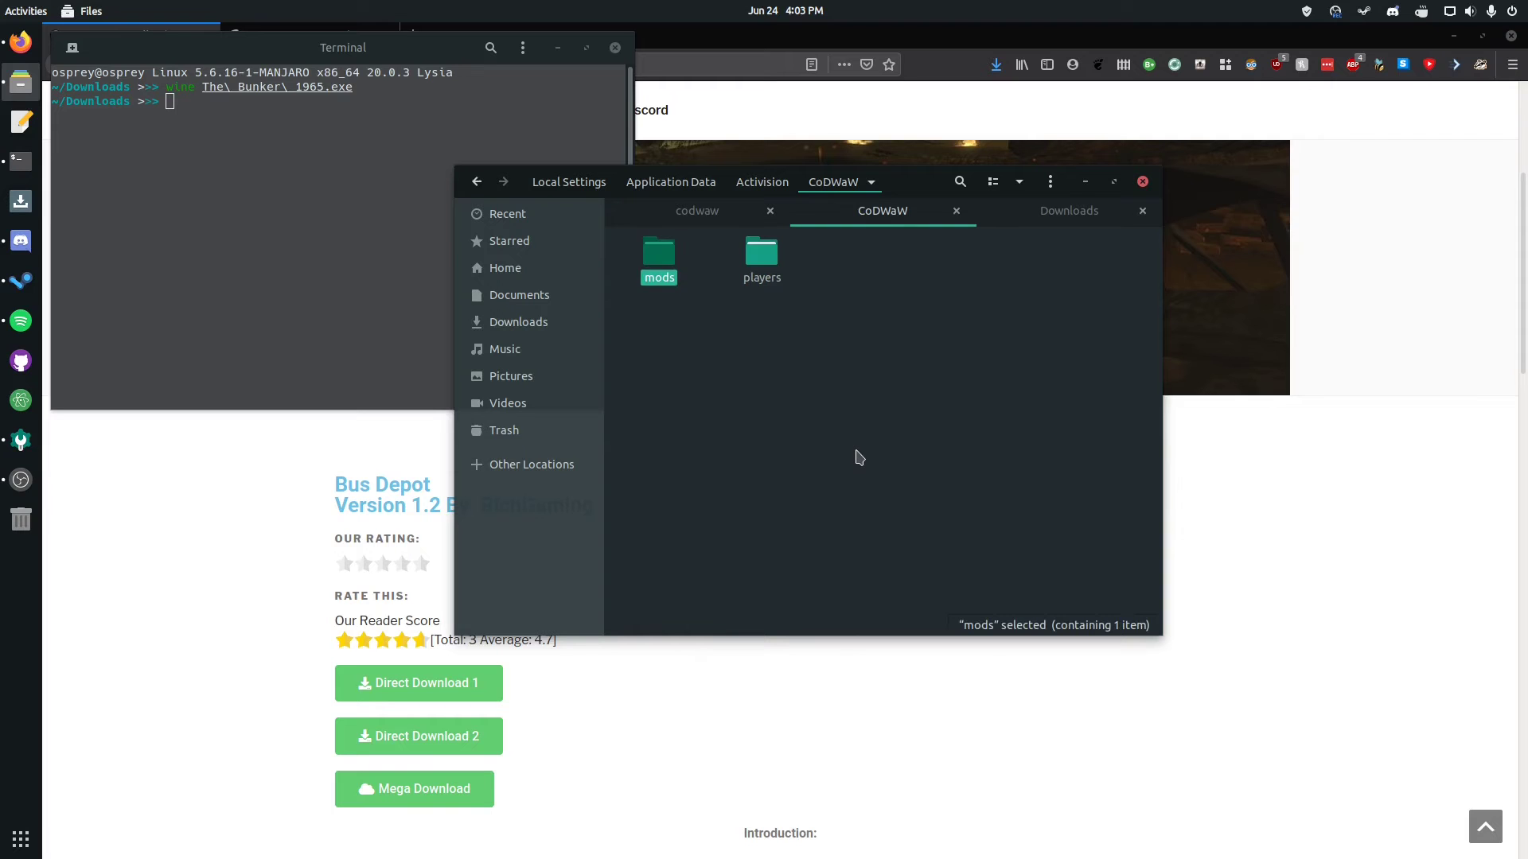
Step: Switch to Steam, launch Call of Duty: World at War in its standard mode and start a solo Bunker game
left_click(21, 280)
left_click(365, 363)
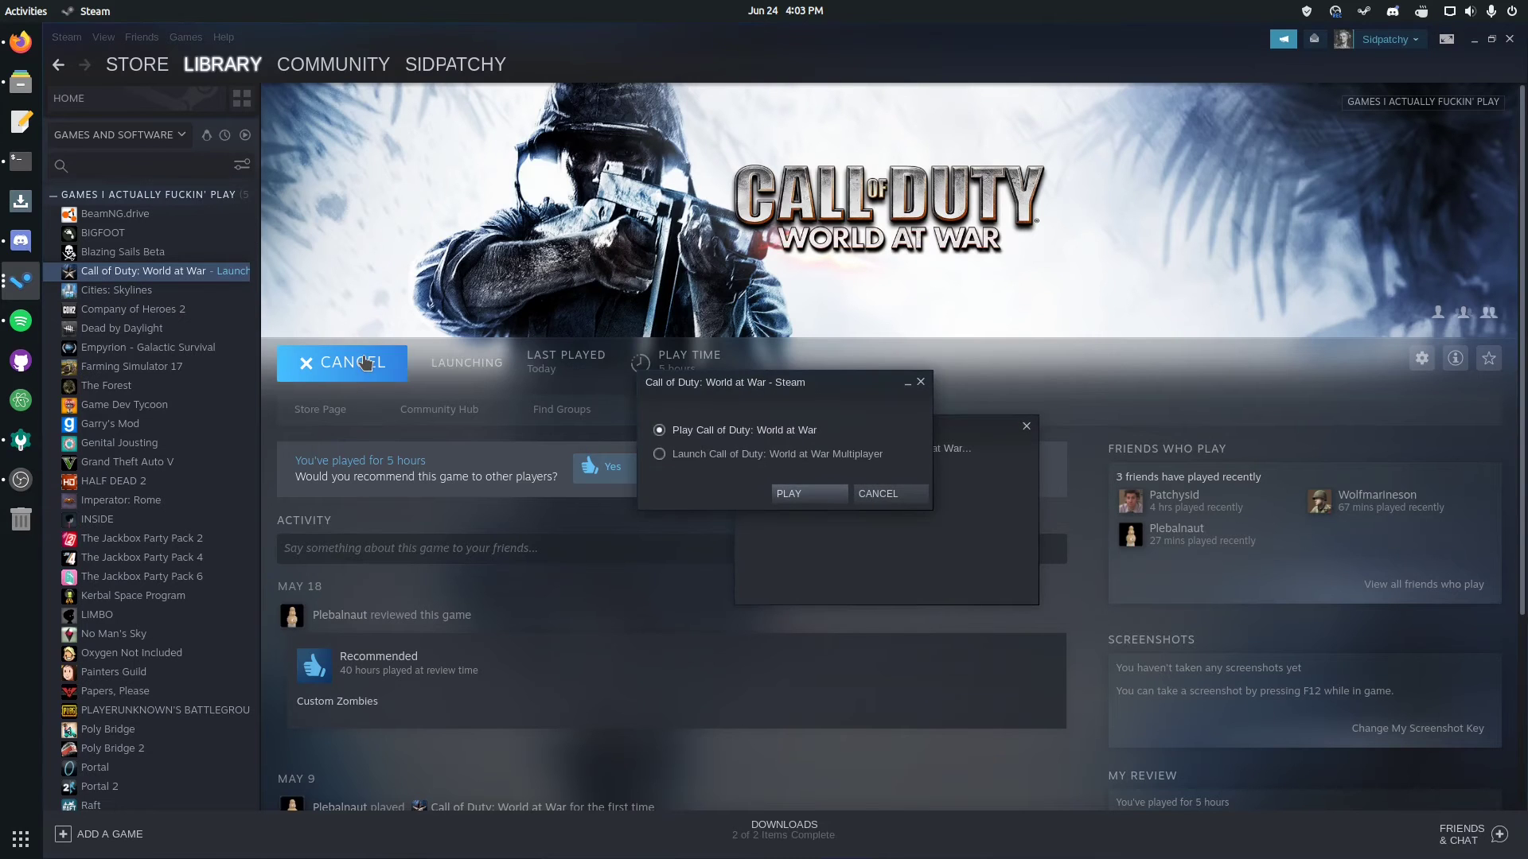
left_click(822, 497)
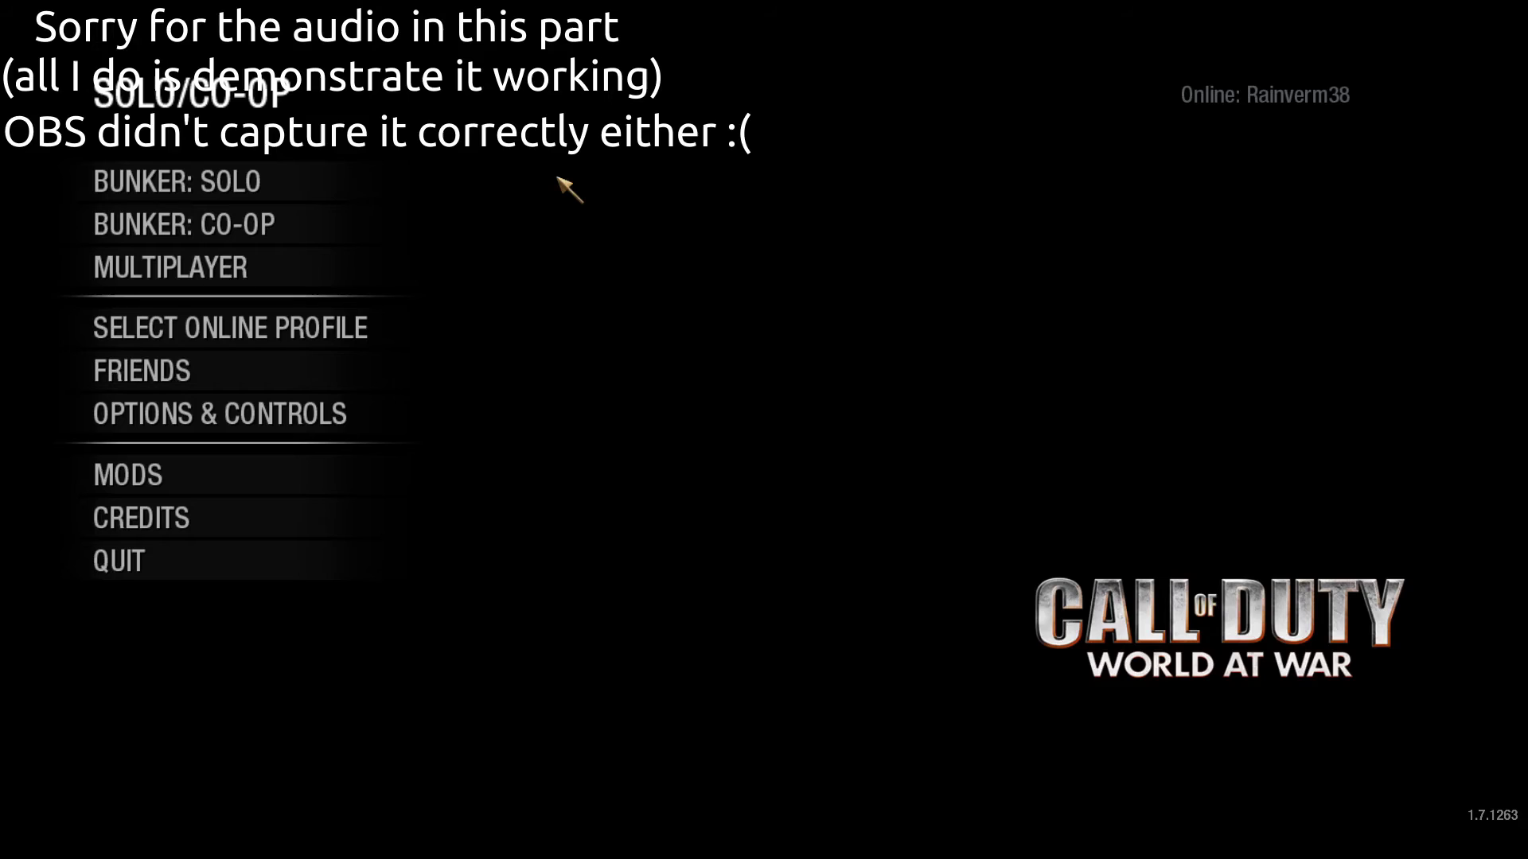
left_click(211, 184)
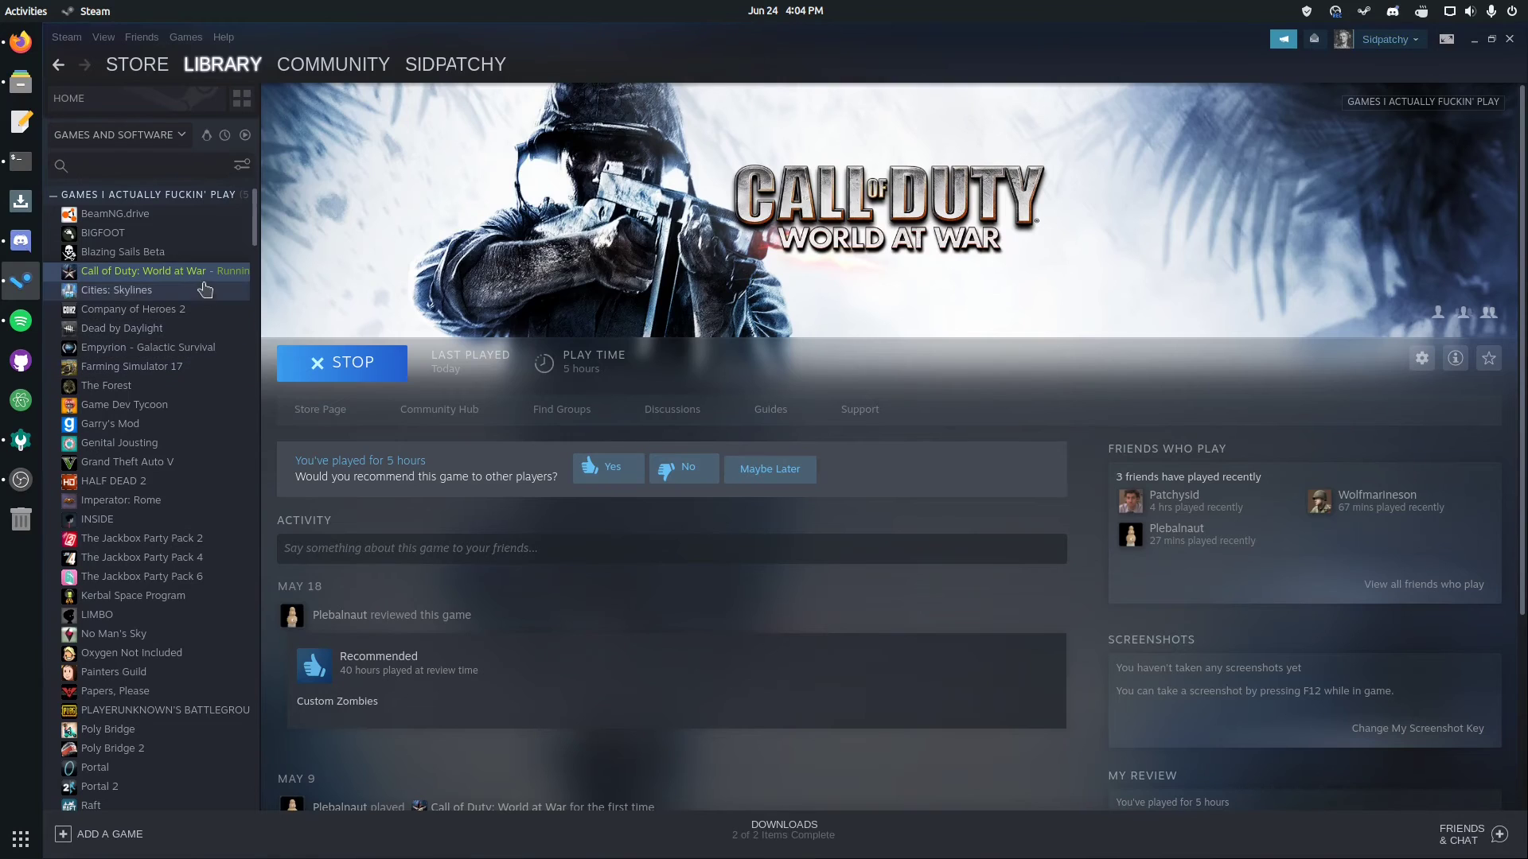
Step: Run Bus Depot (V1.2).exe from the Downloads folder and show the Wine prefix's codwaw folder beside the installer
left_click(24, 86)
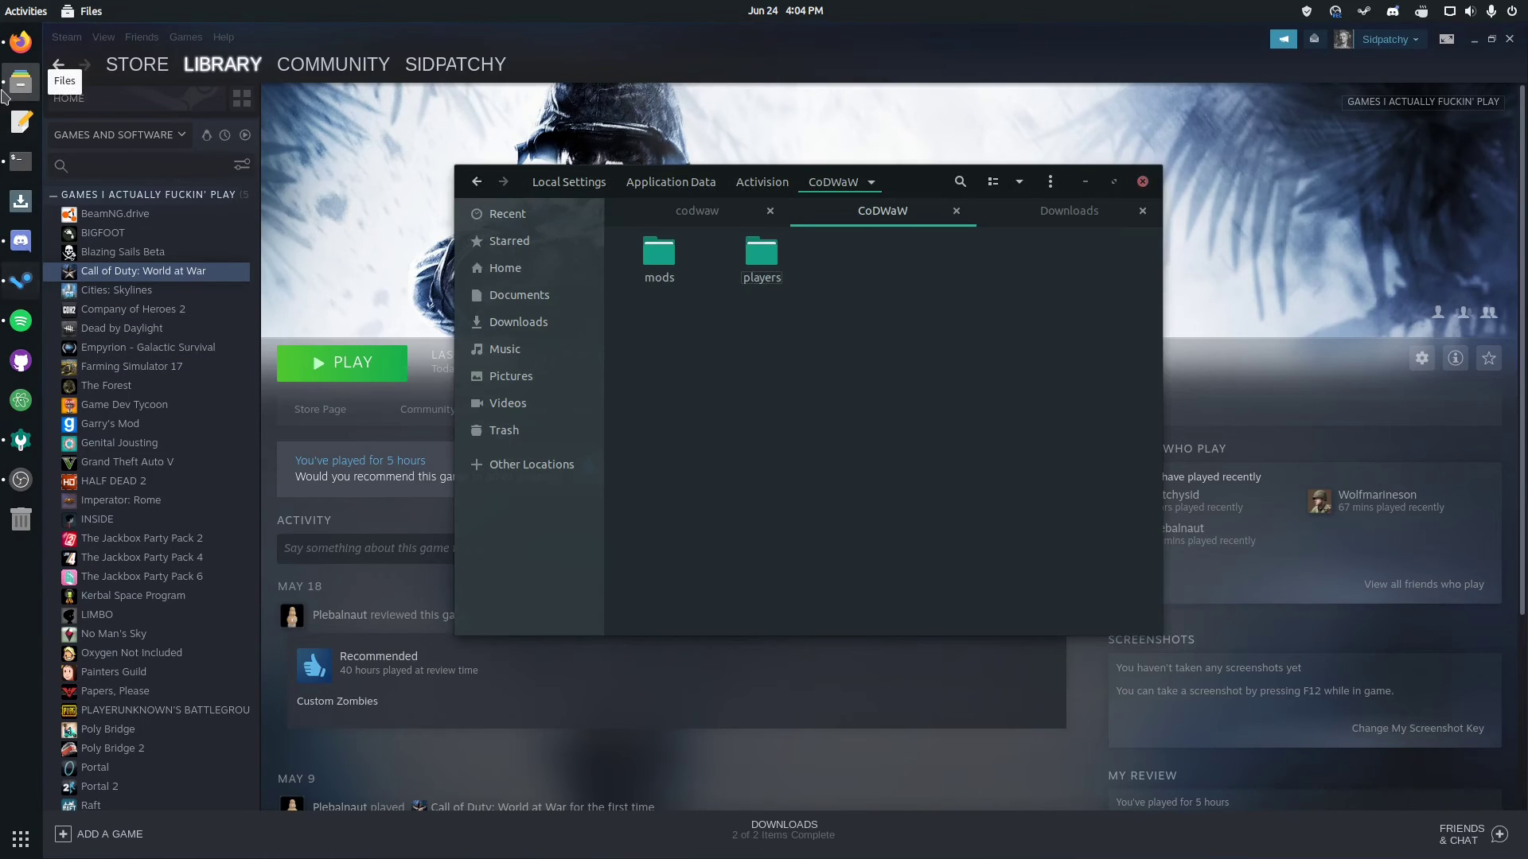
left_click(1034, 224)
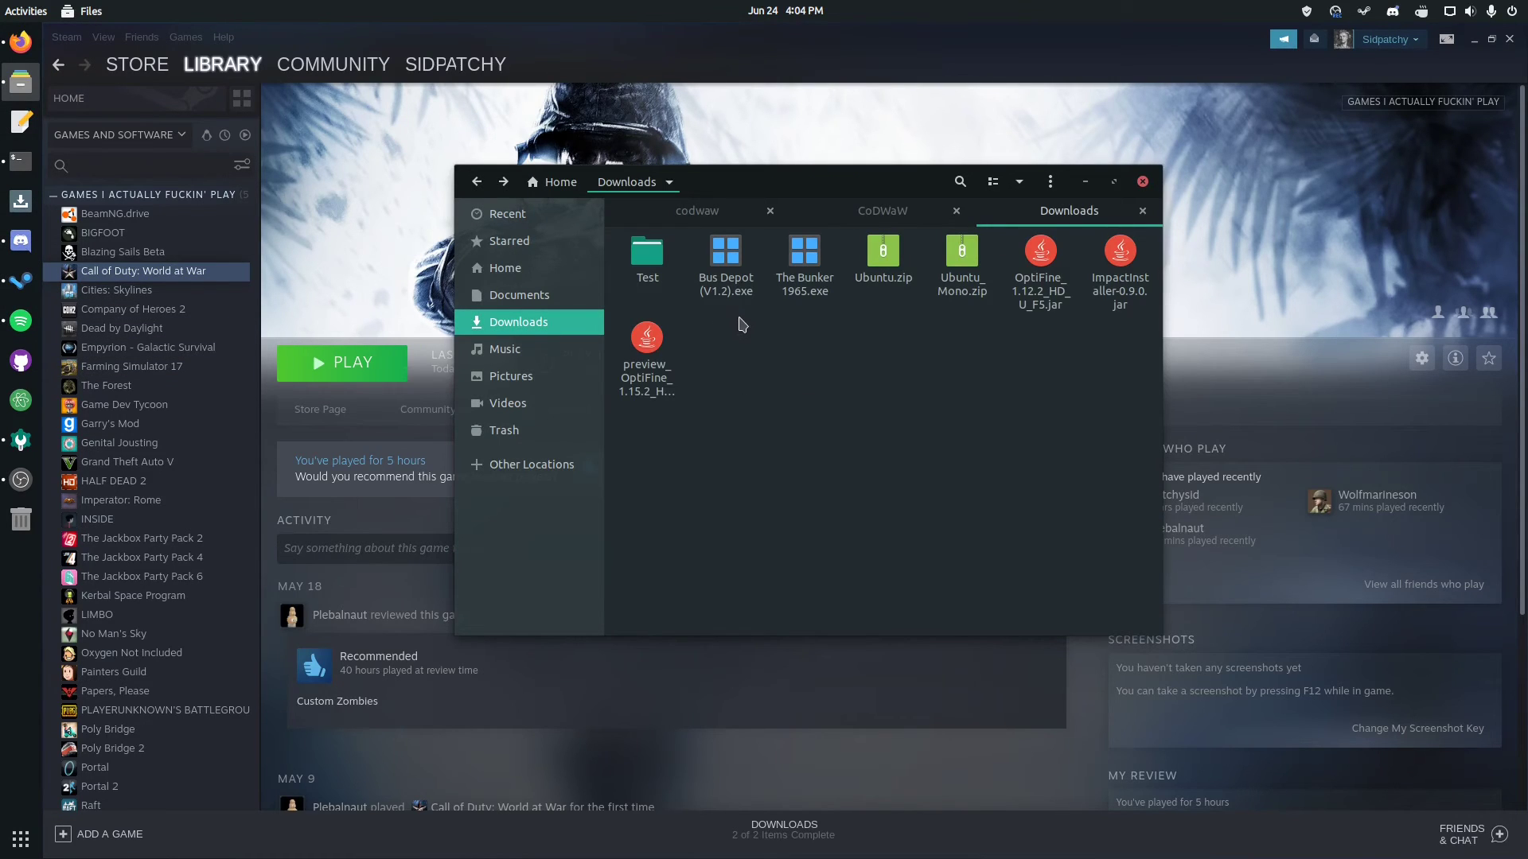
double_click(734, 264)
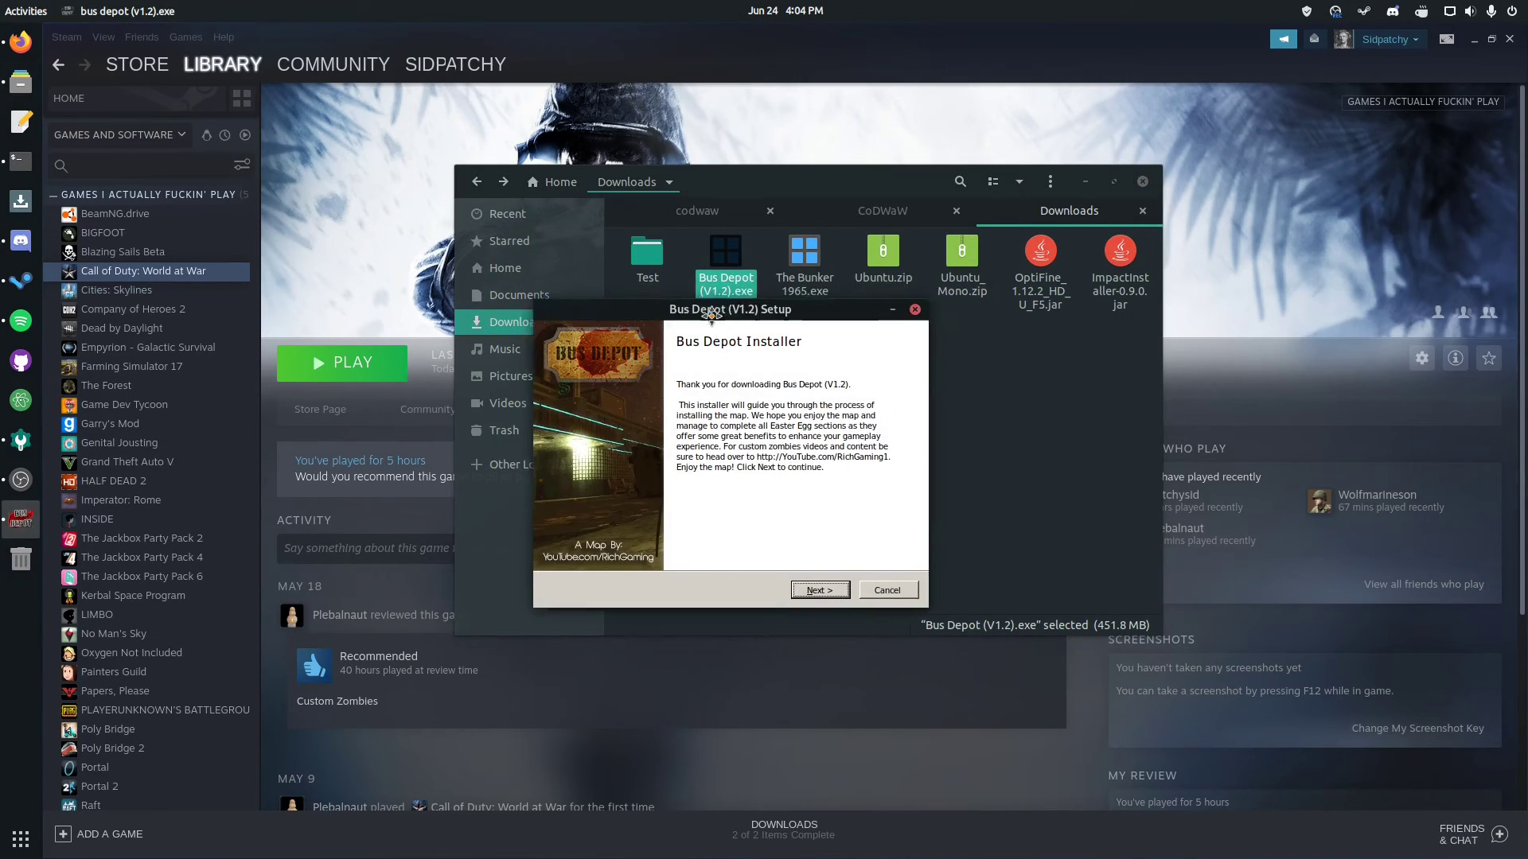
left_click(21, 161)
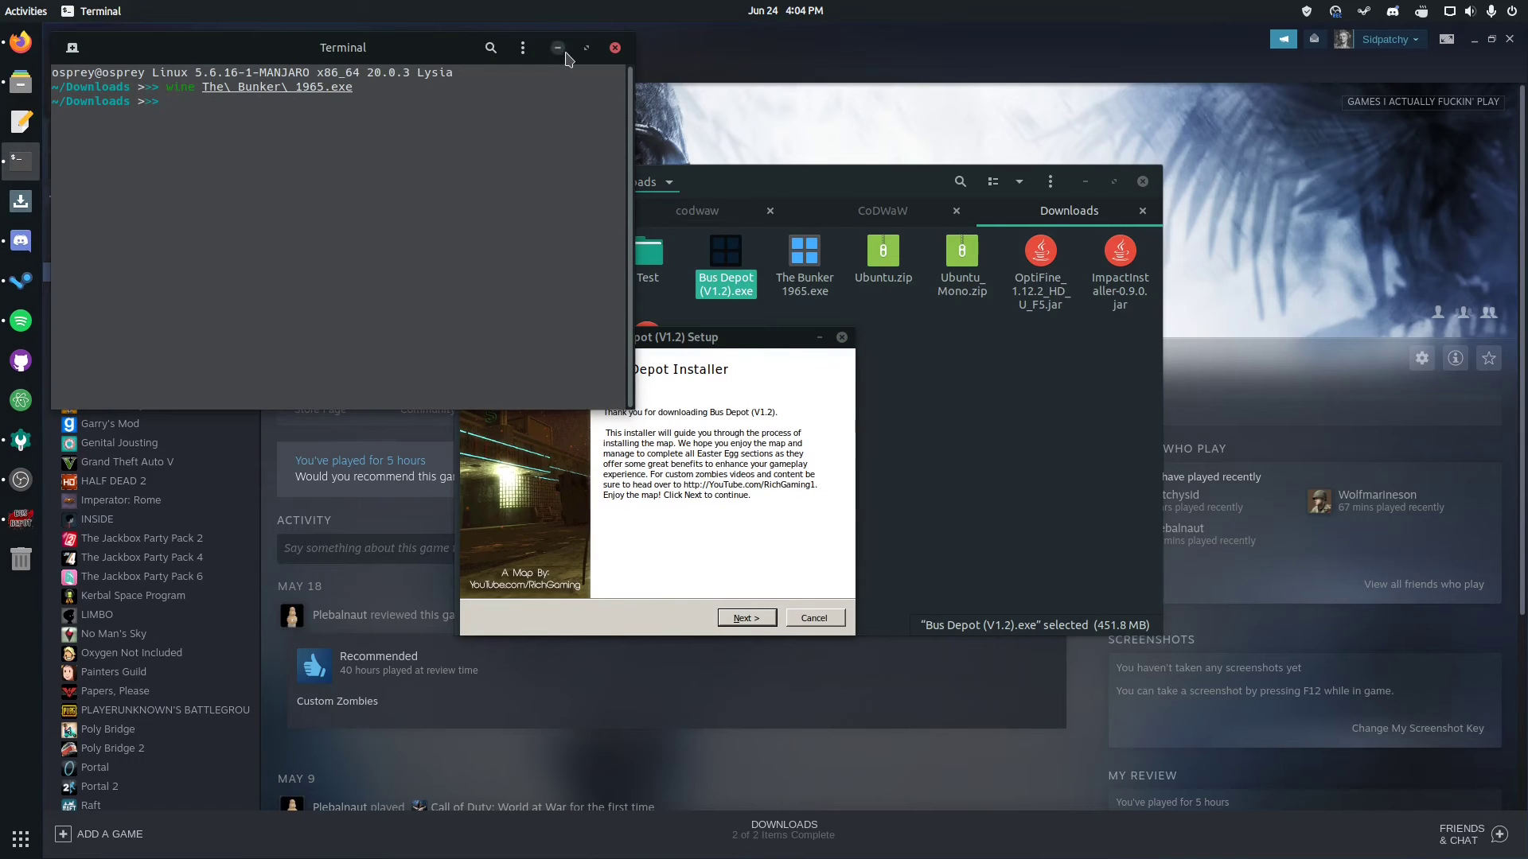
left_click(591, 265)
left_click(697, 210)
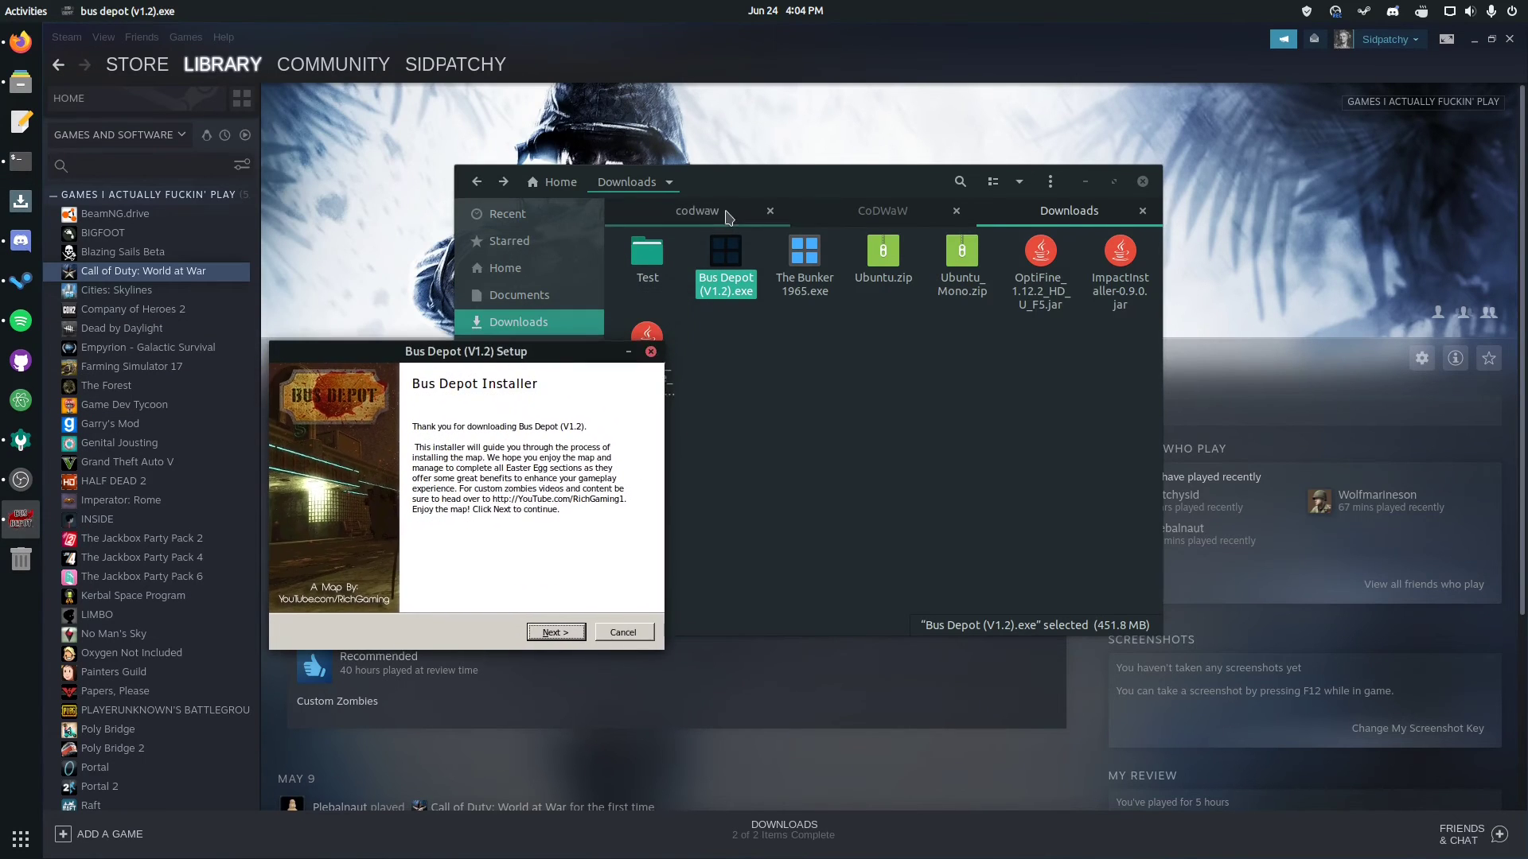
left_click_drag(729, 183, 962, 218)
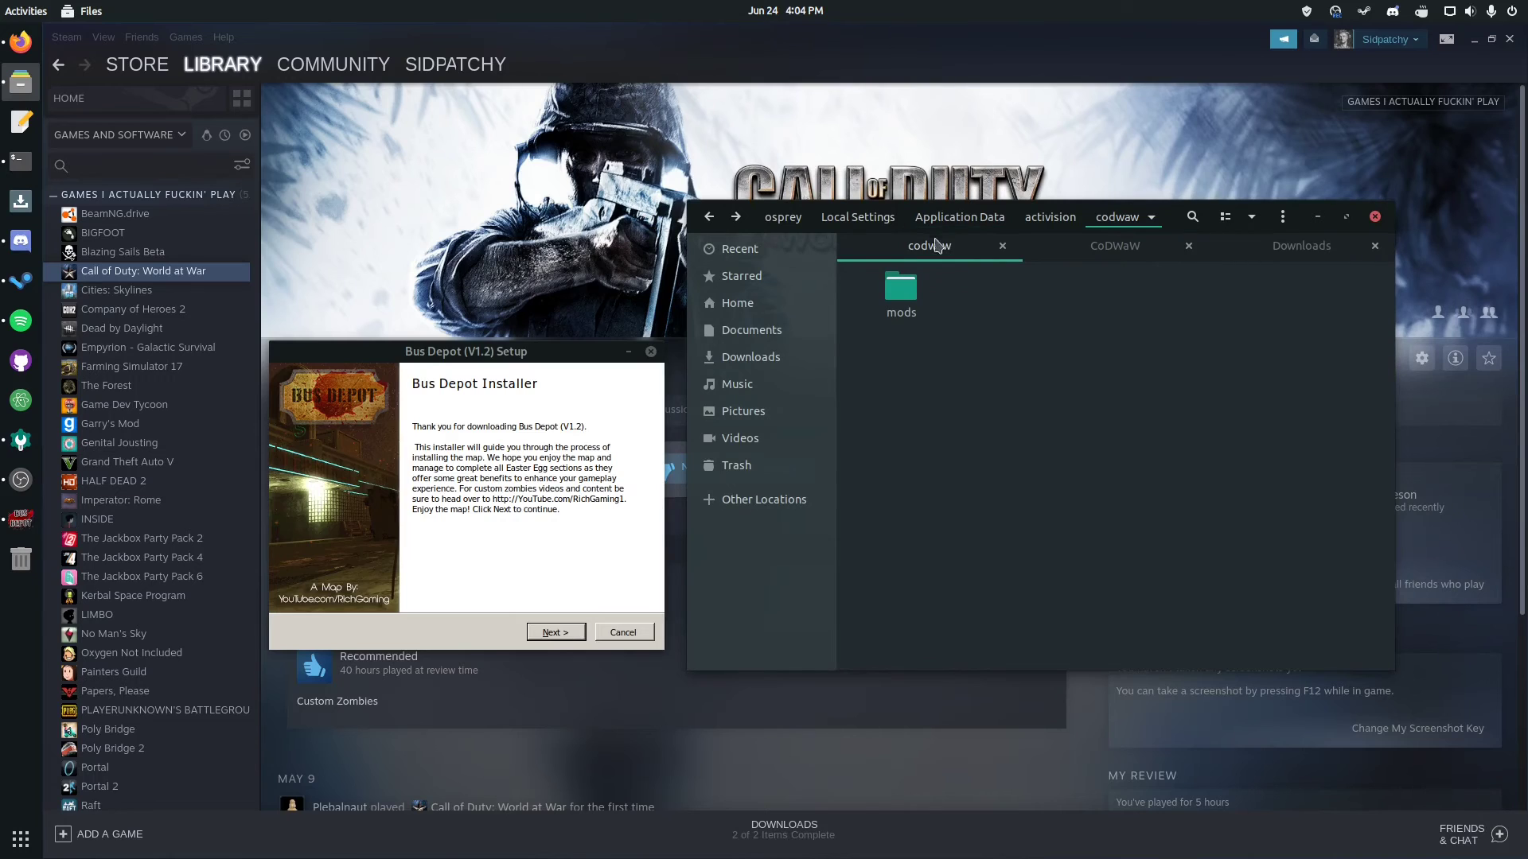
Step: Proceed past the Bus Depot installer's welcome page and accept the license agreement
left_click(555, 631)
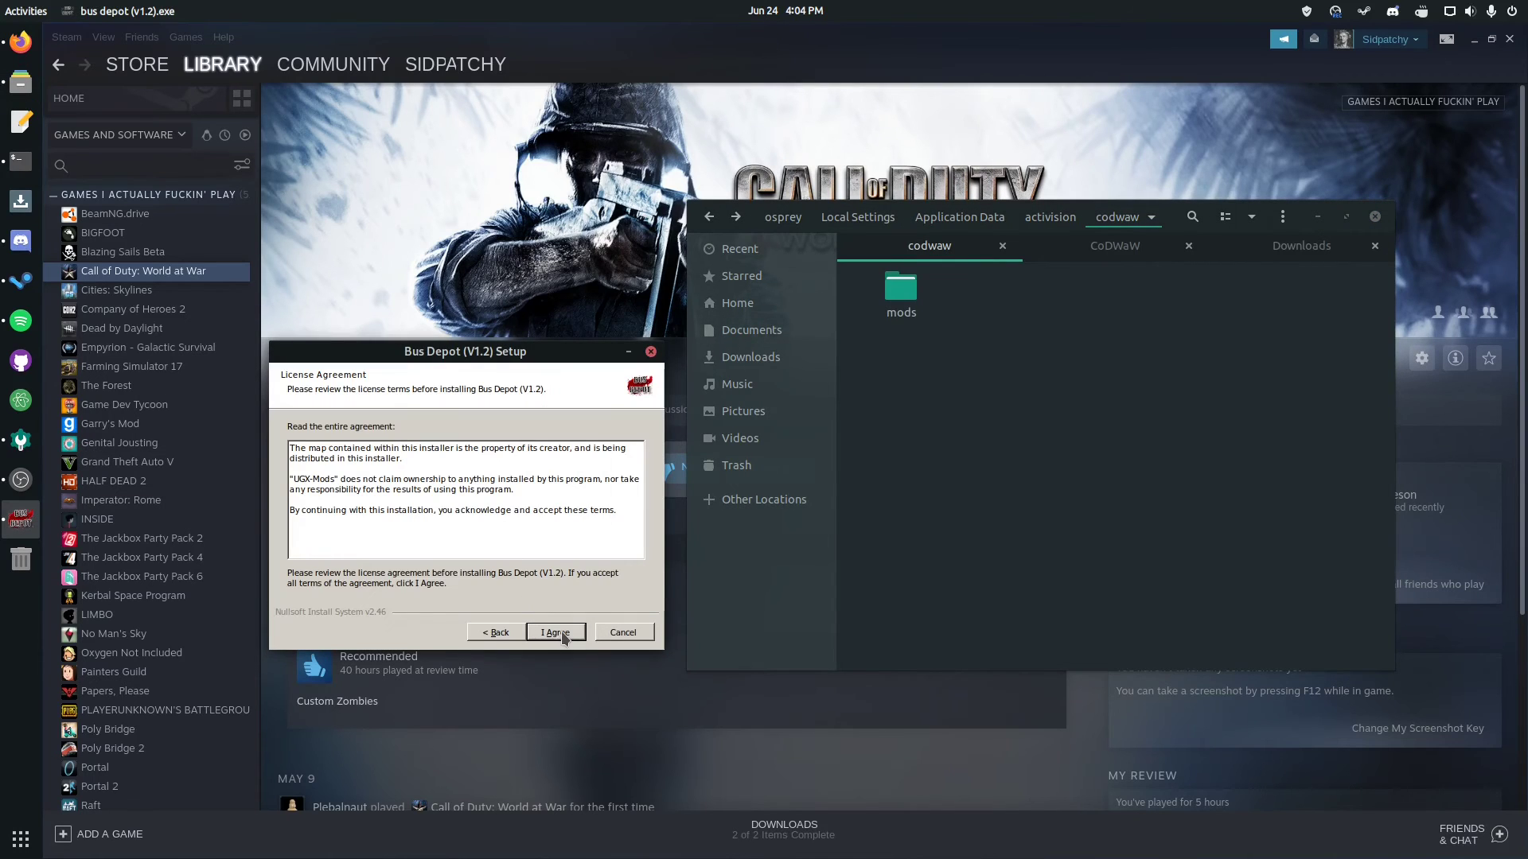
left_click(556, 632)
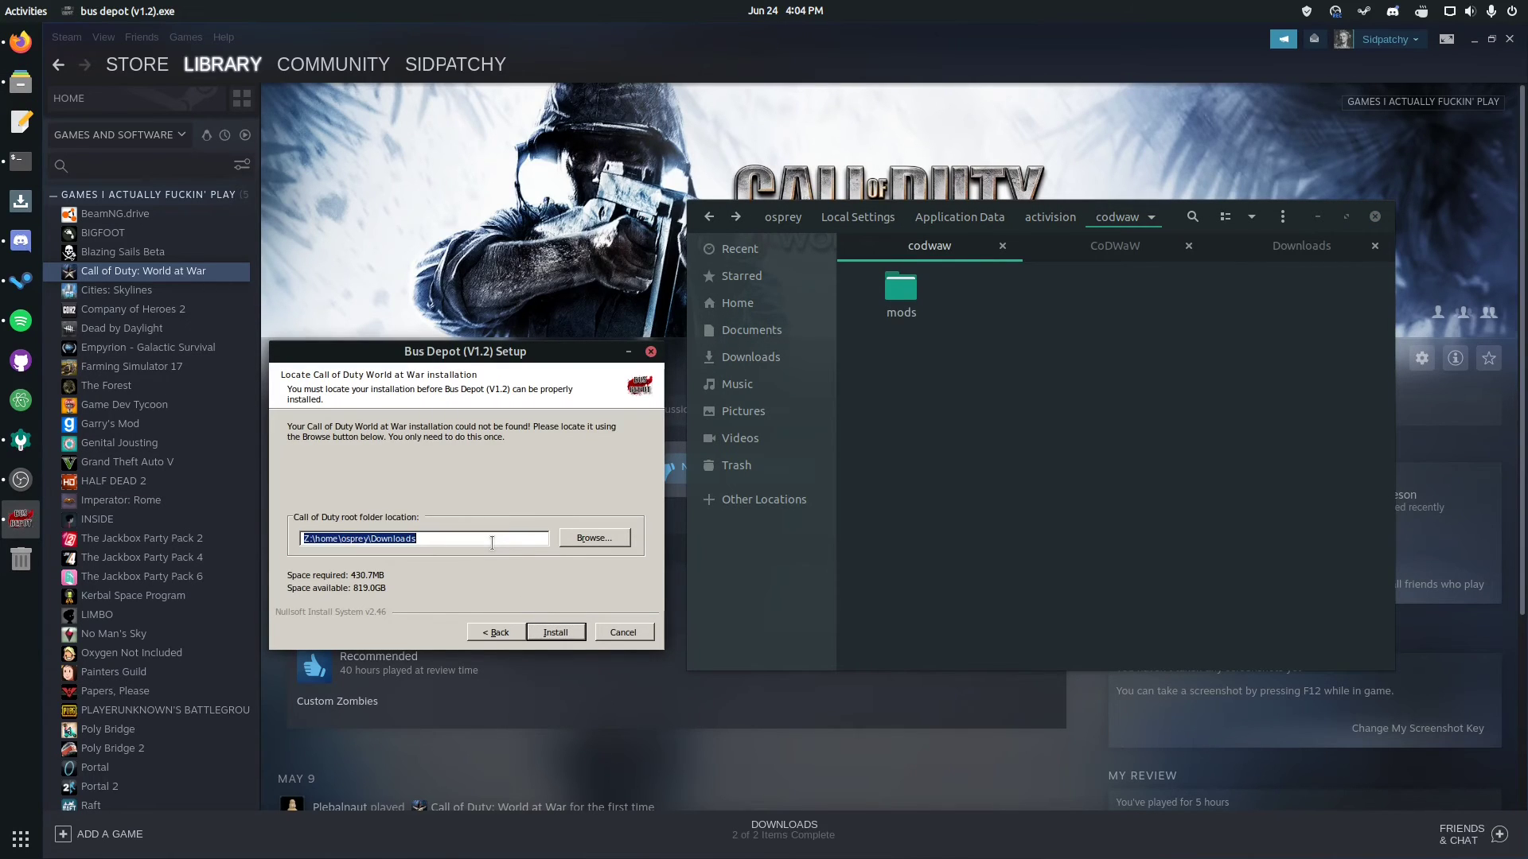
left_click(985, 399)
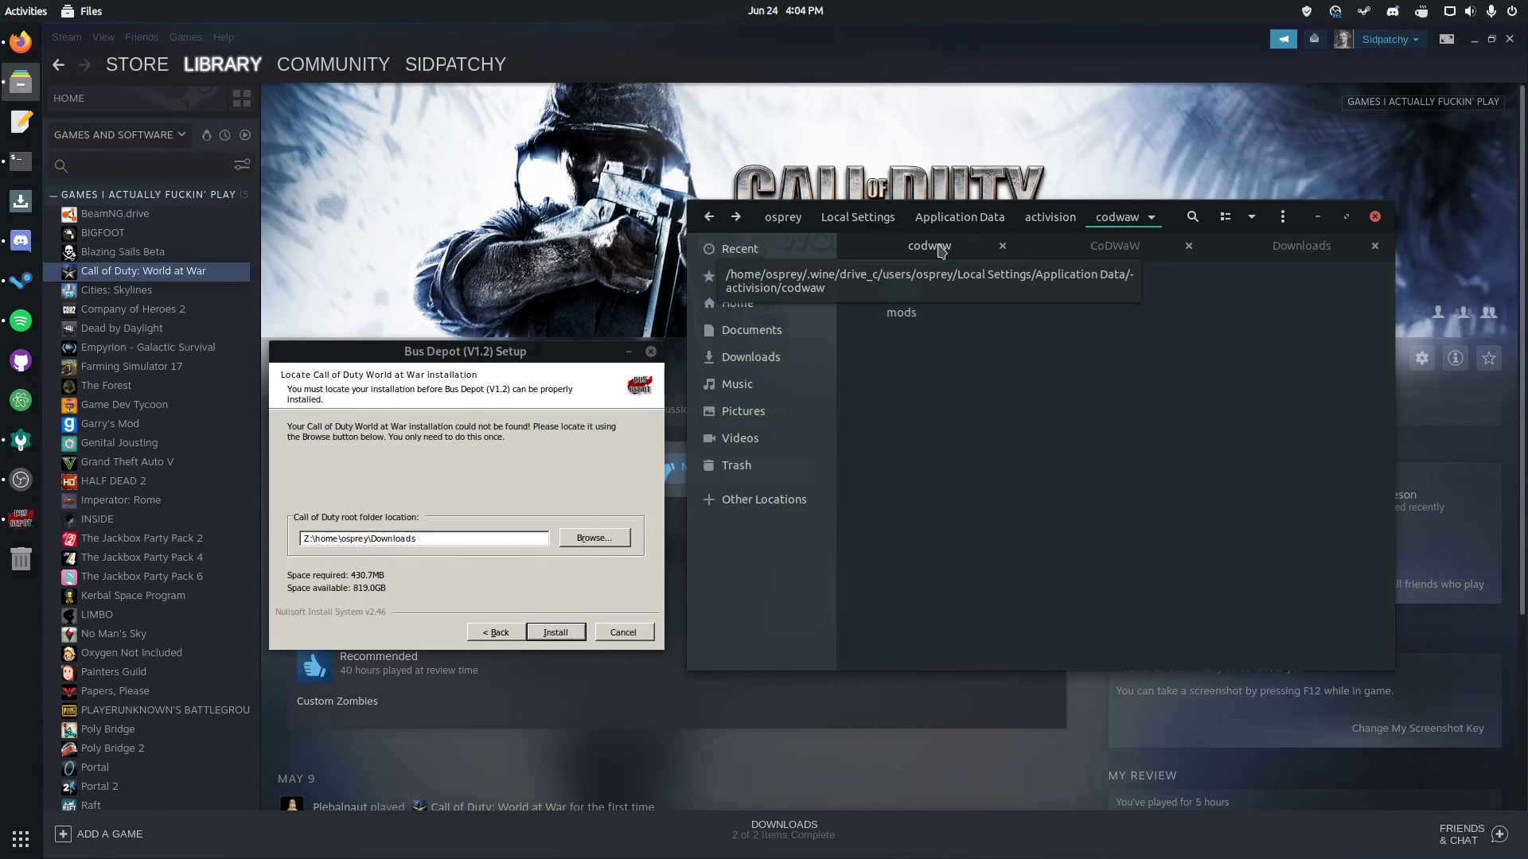
Step: Set the Call of Duty root folder to Local Settings\Application Data\activision\codwaw under the user's home path and complete the Bus Depot installation
left_click(463, 539)
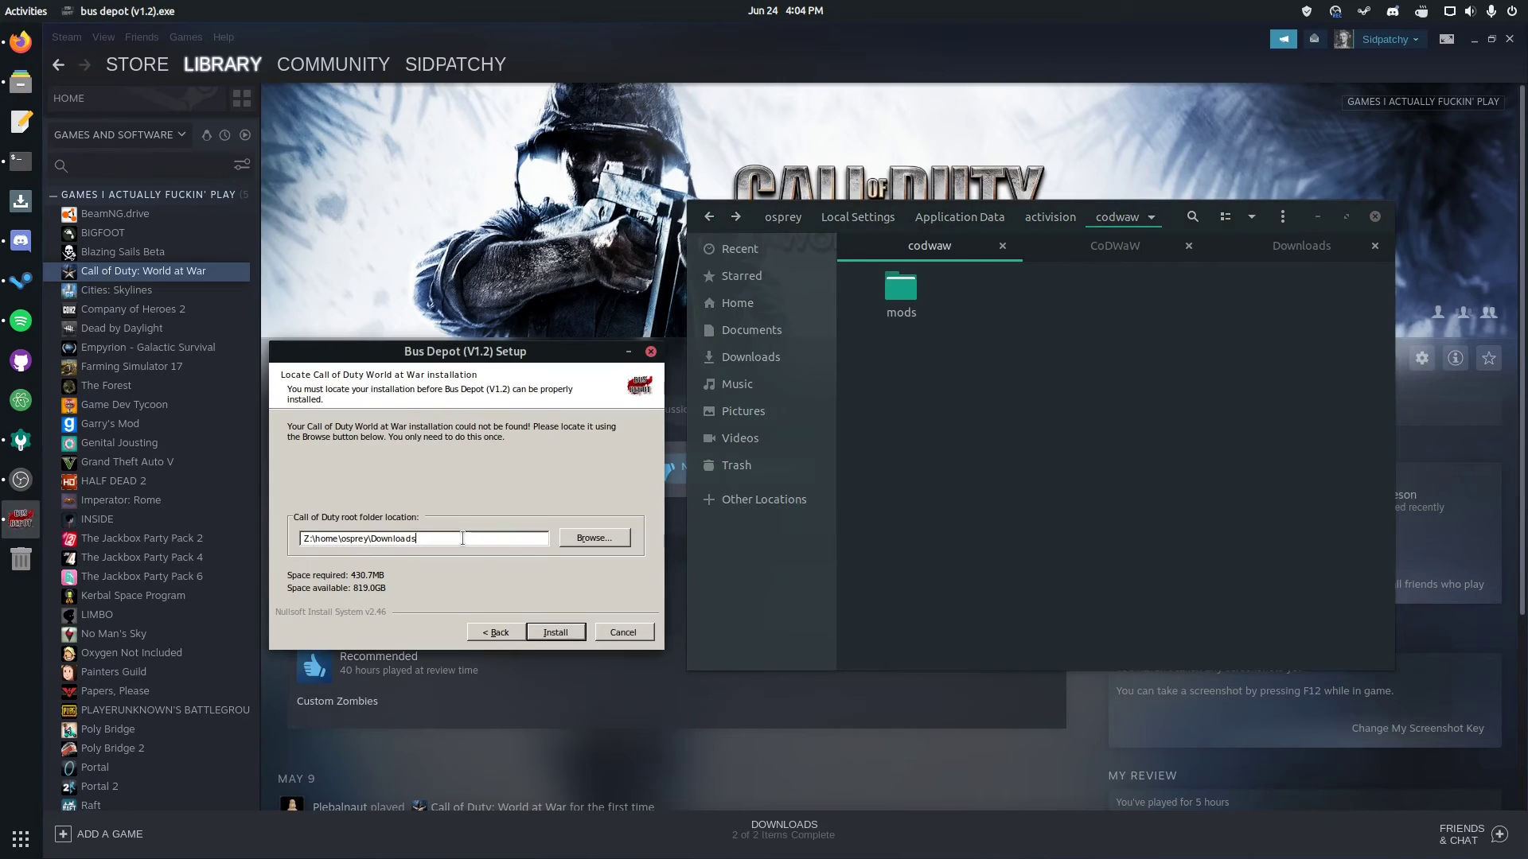
key("BackSpace")
key("BackSpace")
key("BackSpace")
key("BackSpace")
key("BackSpace")
key("BackSpace")
type("Local Settings\\")
key("BackSpace")
key("BackSpace")
type("activision\\codwaw")
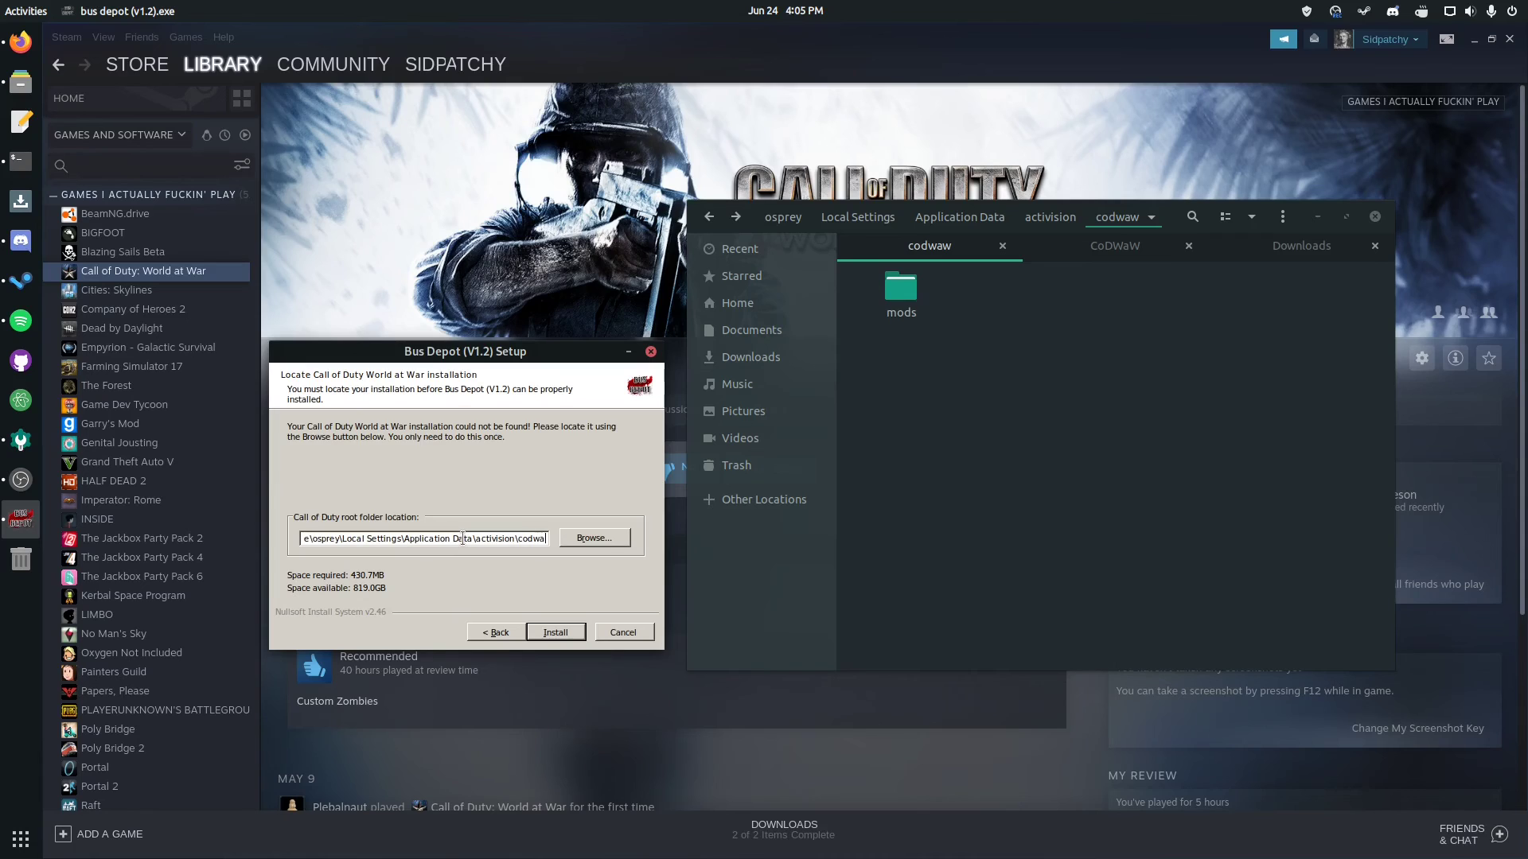
left_click(550, 639)
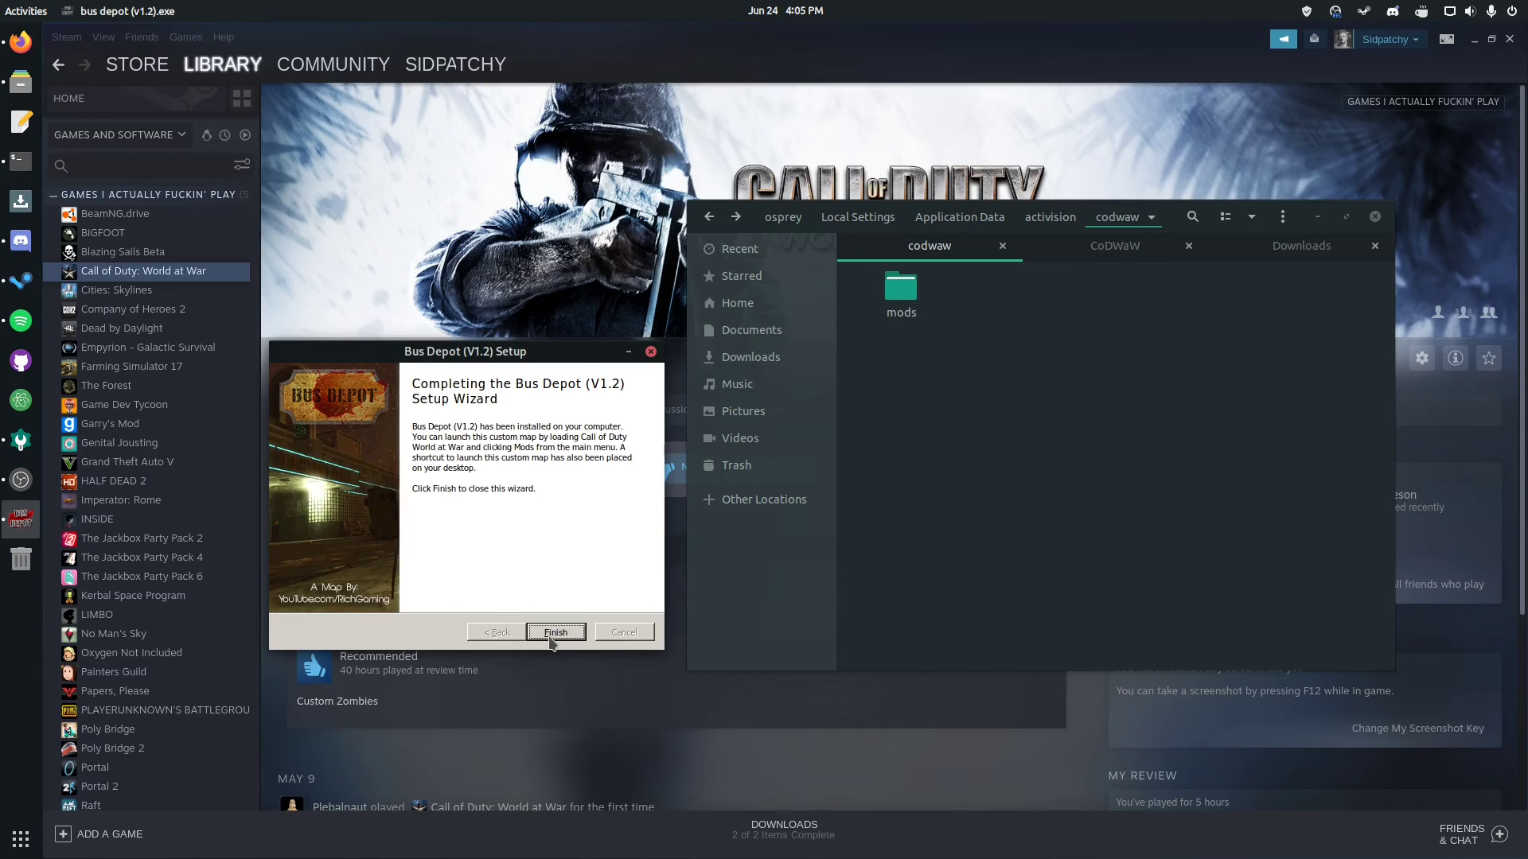
left_click(555, 632)
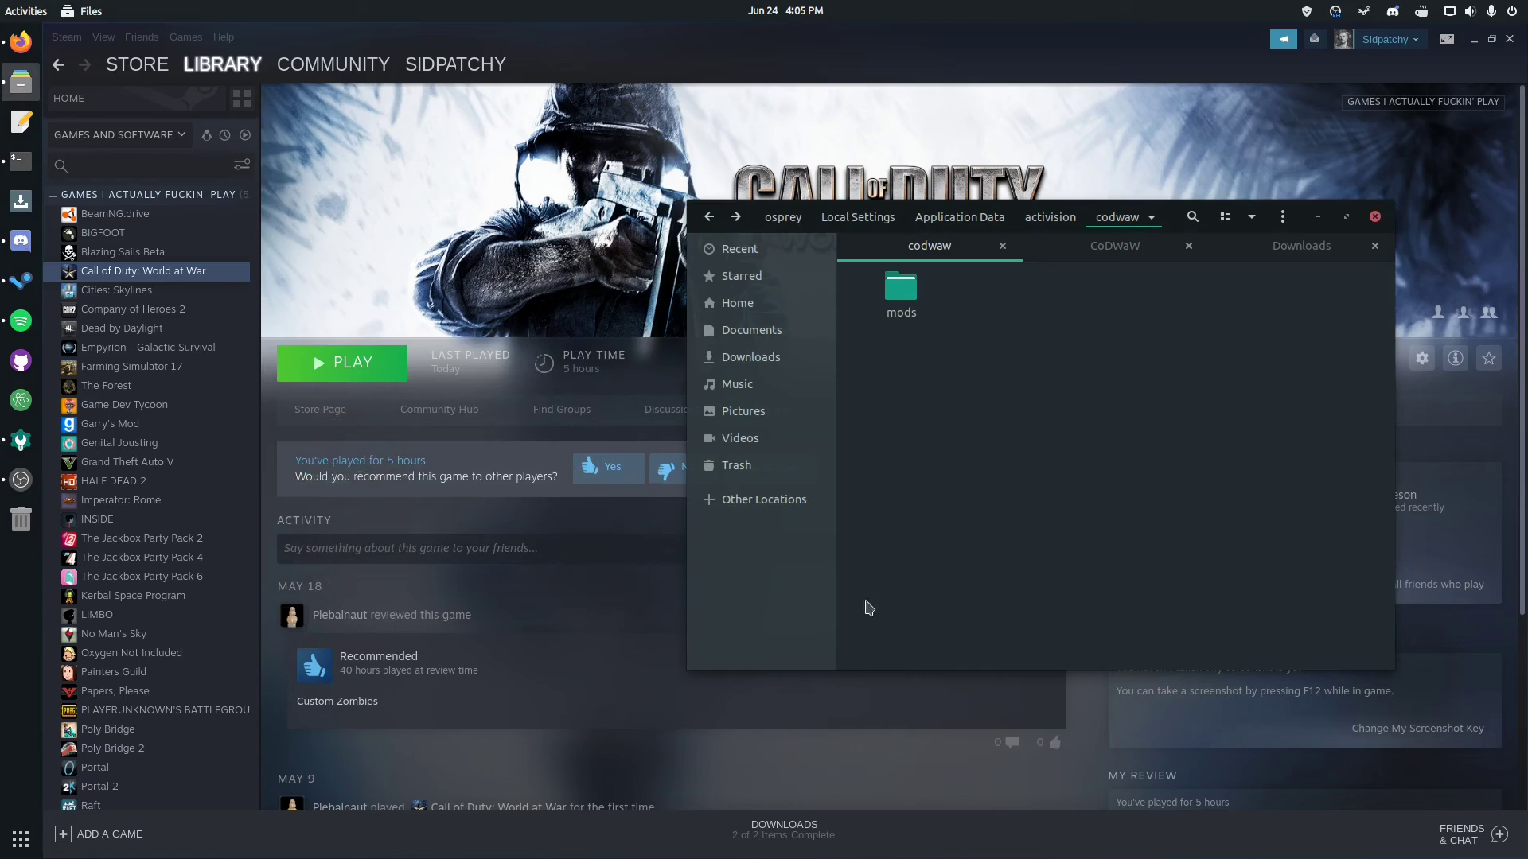
Step: Copy the Bus Depot (V1.2) folder from the Wine prefix's mods folder into the Steam prefix's mods folder
double_click(914, 298)
left_click(921, 365)
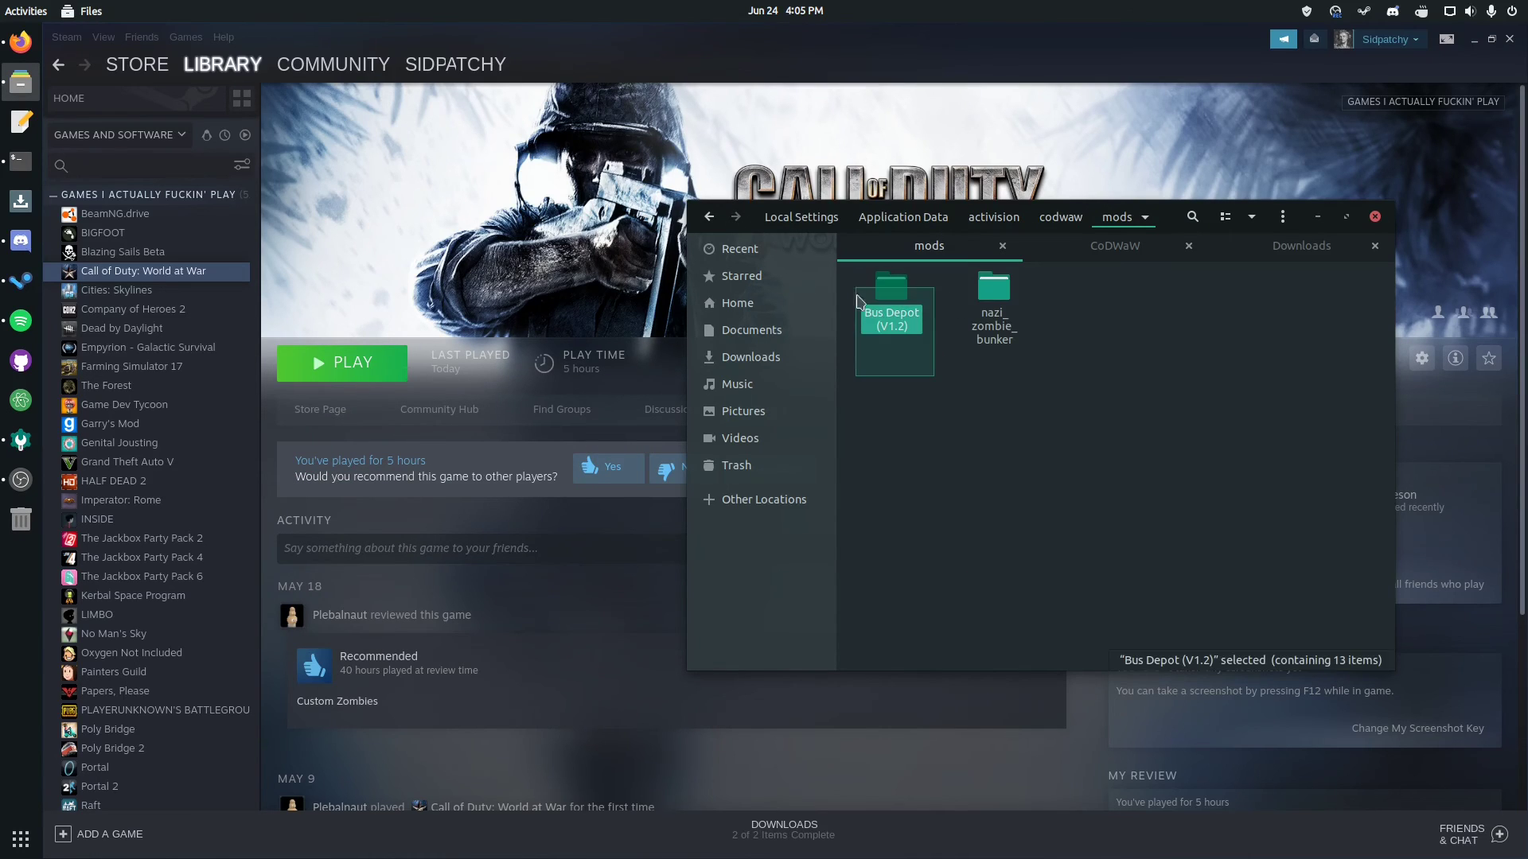
double_click(886, 307)
key("alt+Left")
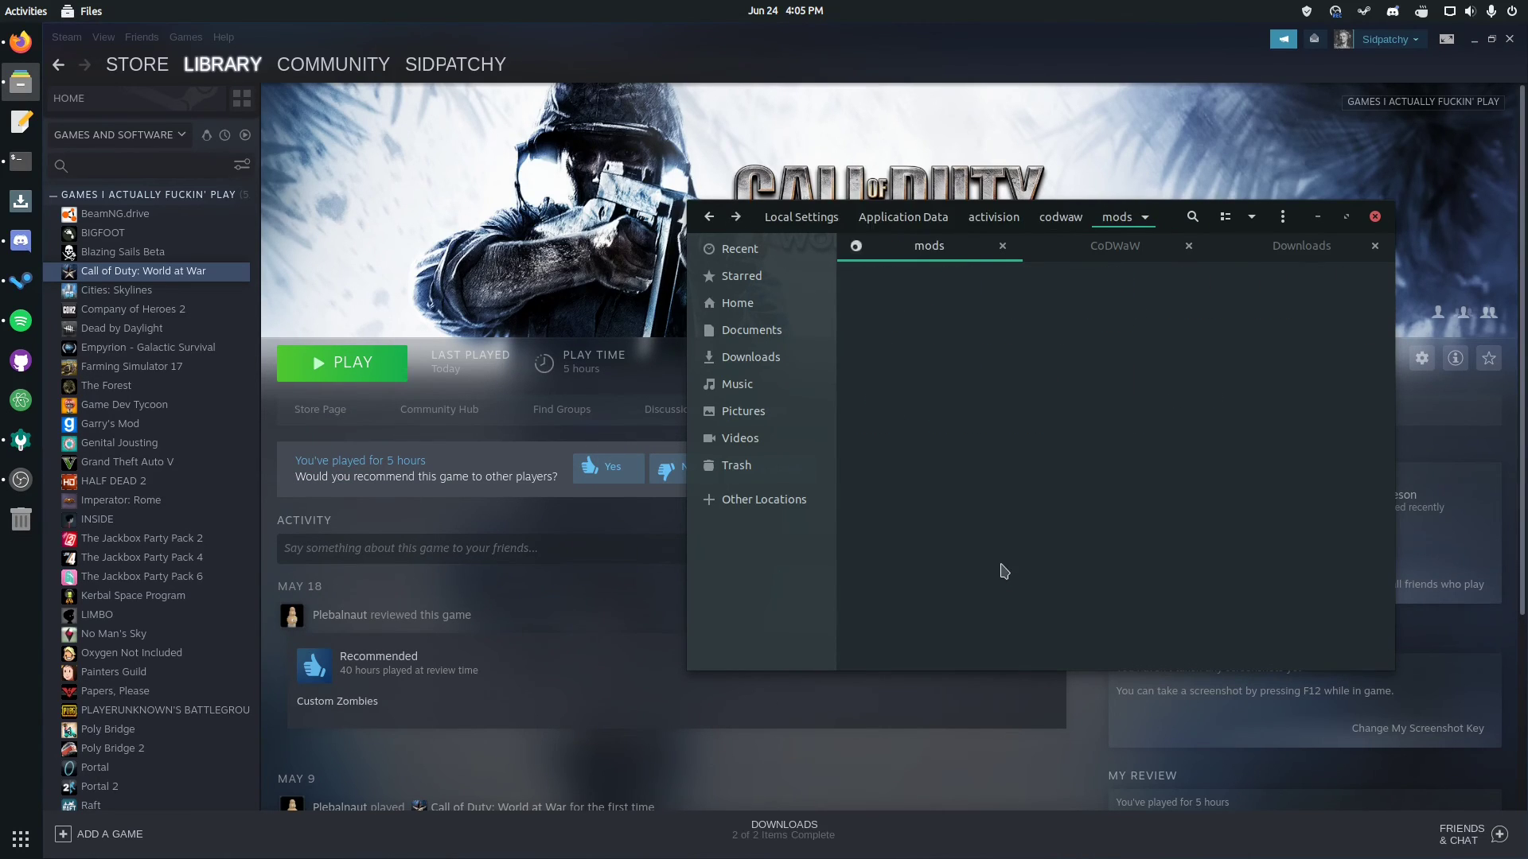
left_click(1122, 256)
double_click(888, 310)
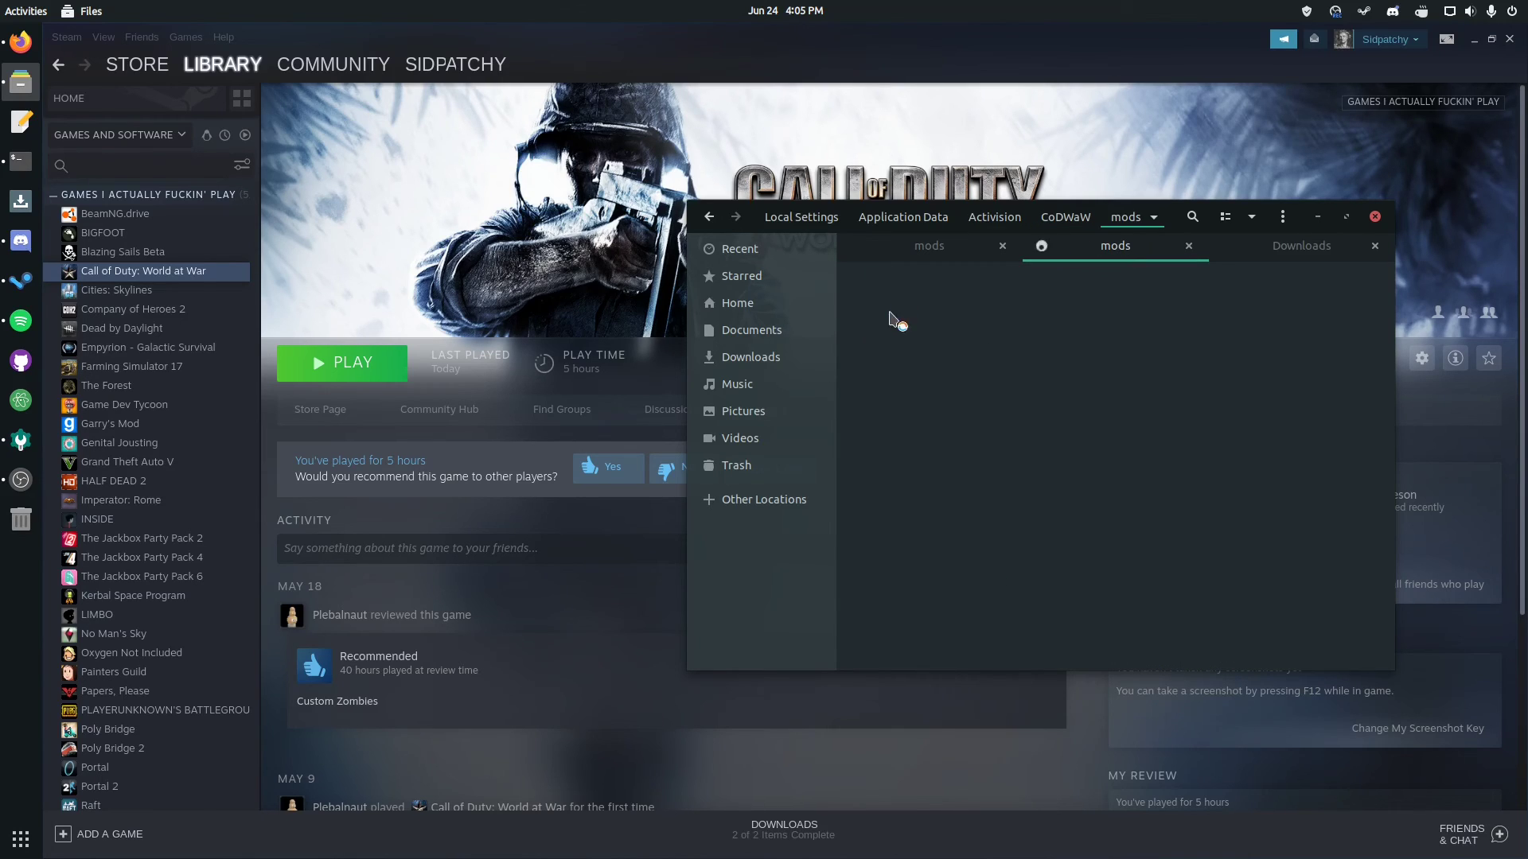
key("ctrl+v")
left_click(942, 433)
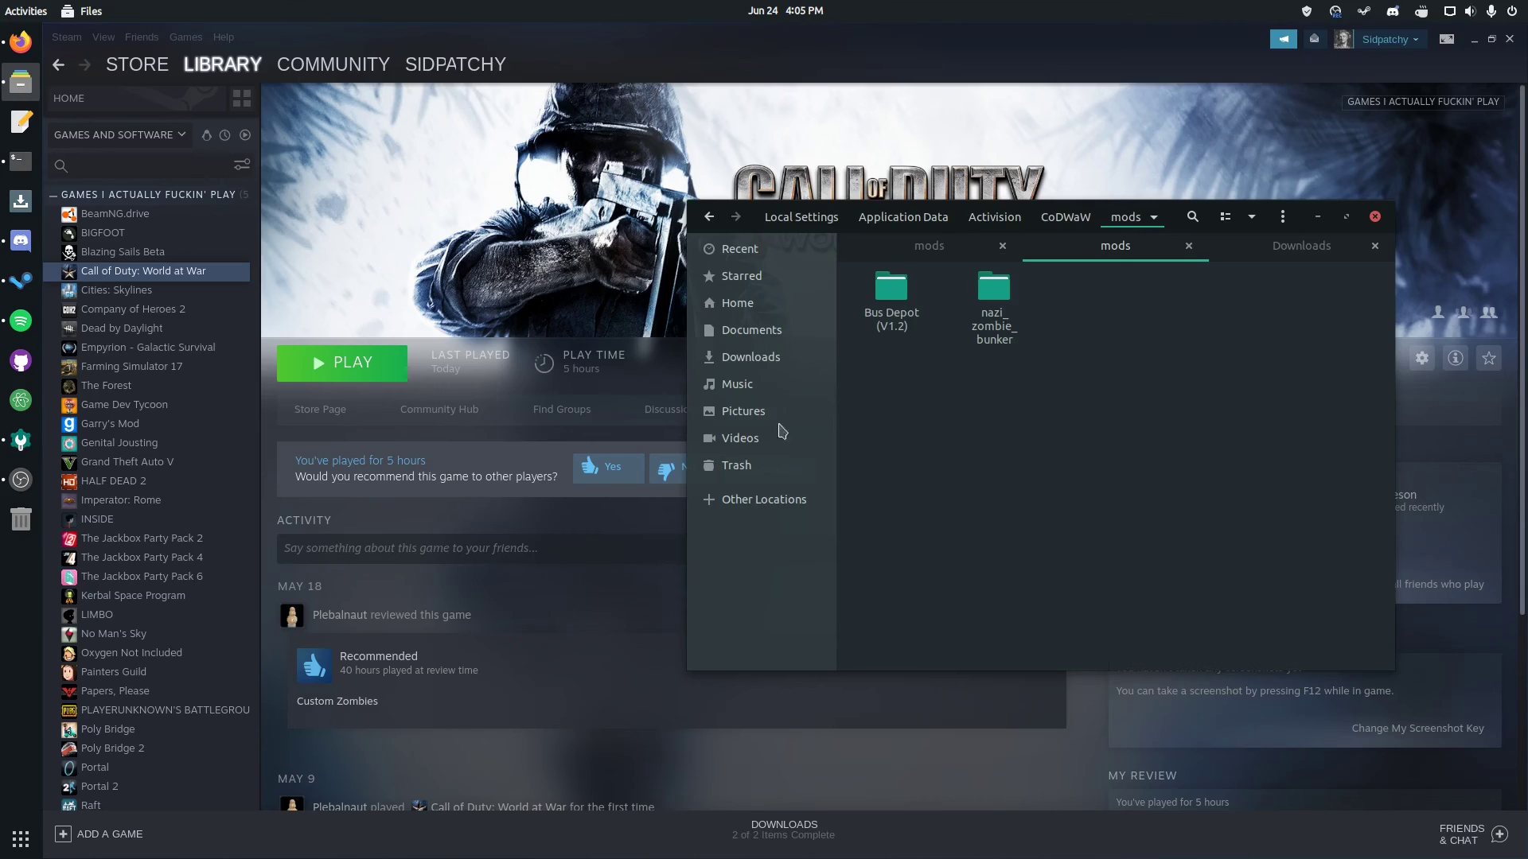
Step: Launch Call of Duty: World at War from Steam in its standard mode and start a solo Bus Depot game
left_click(323, 371)
left_click(325, 371)
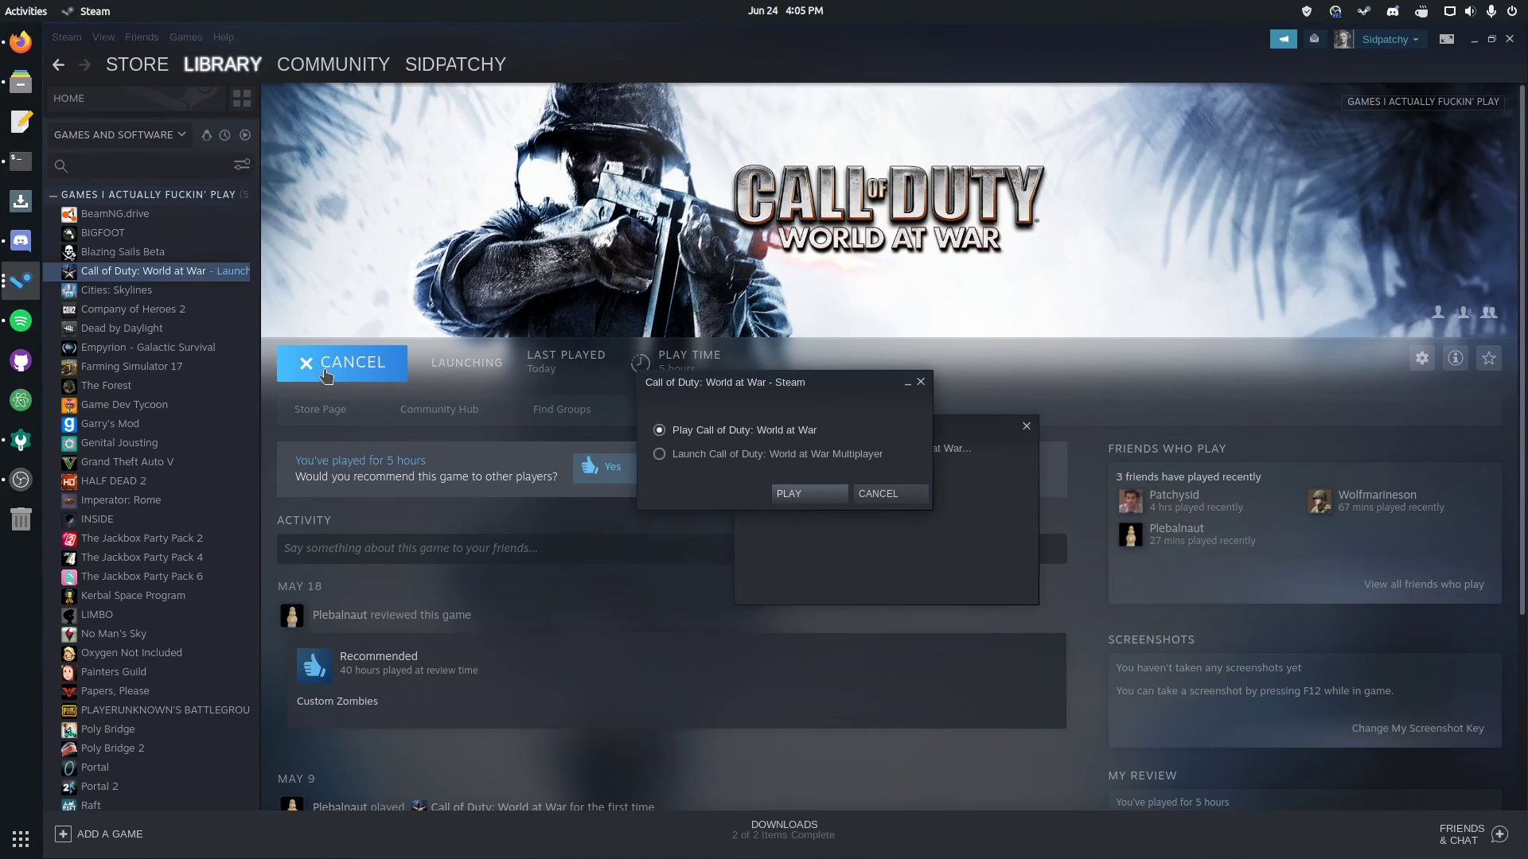
left_click(785, 491)
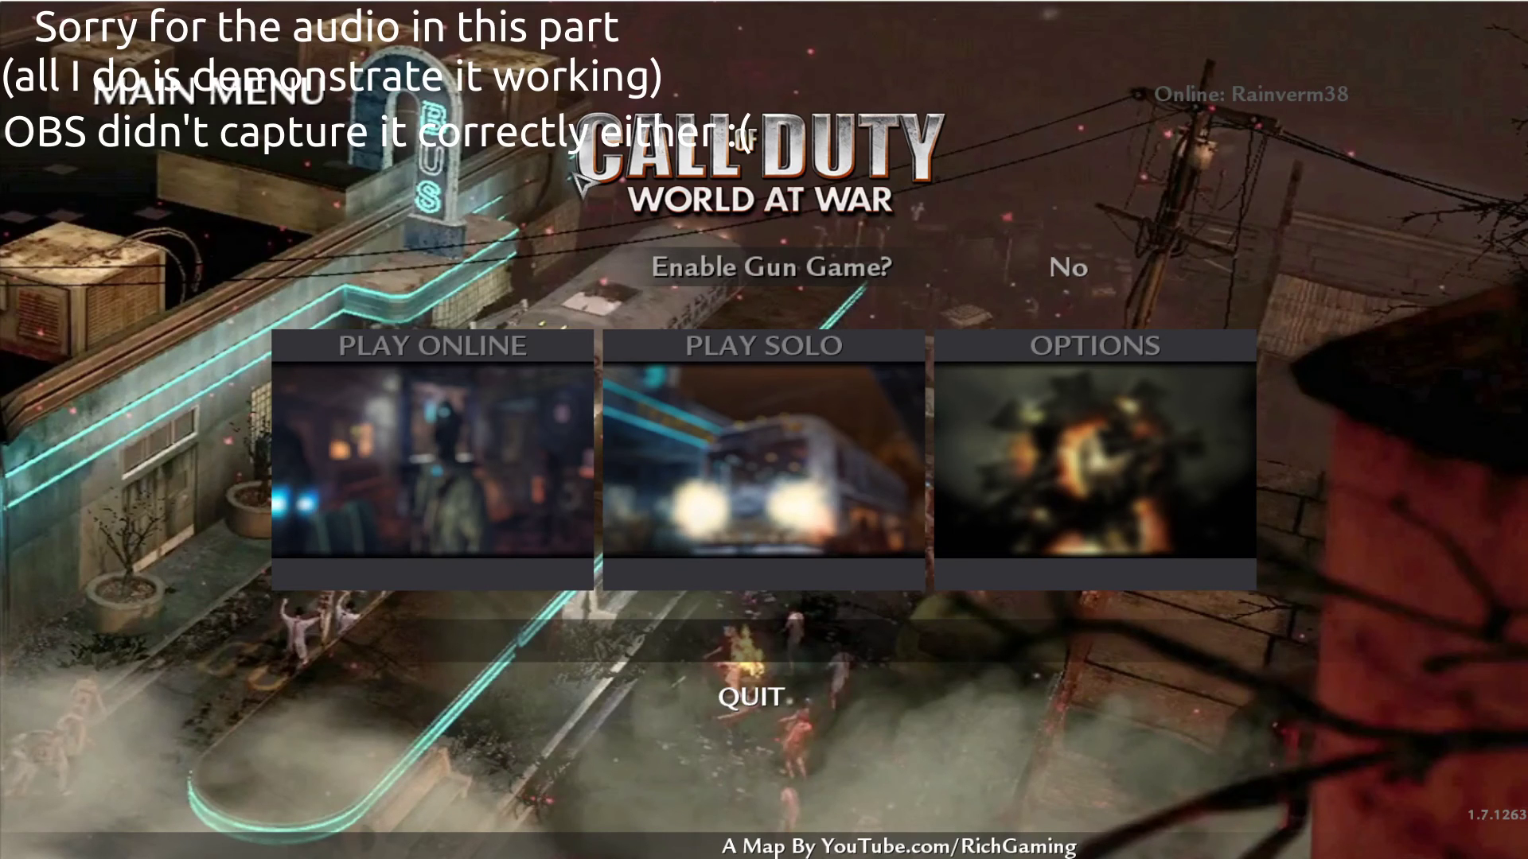
left_click(785, 461)
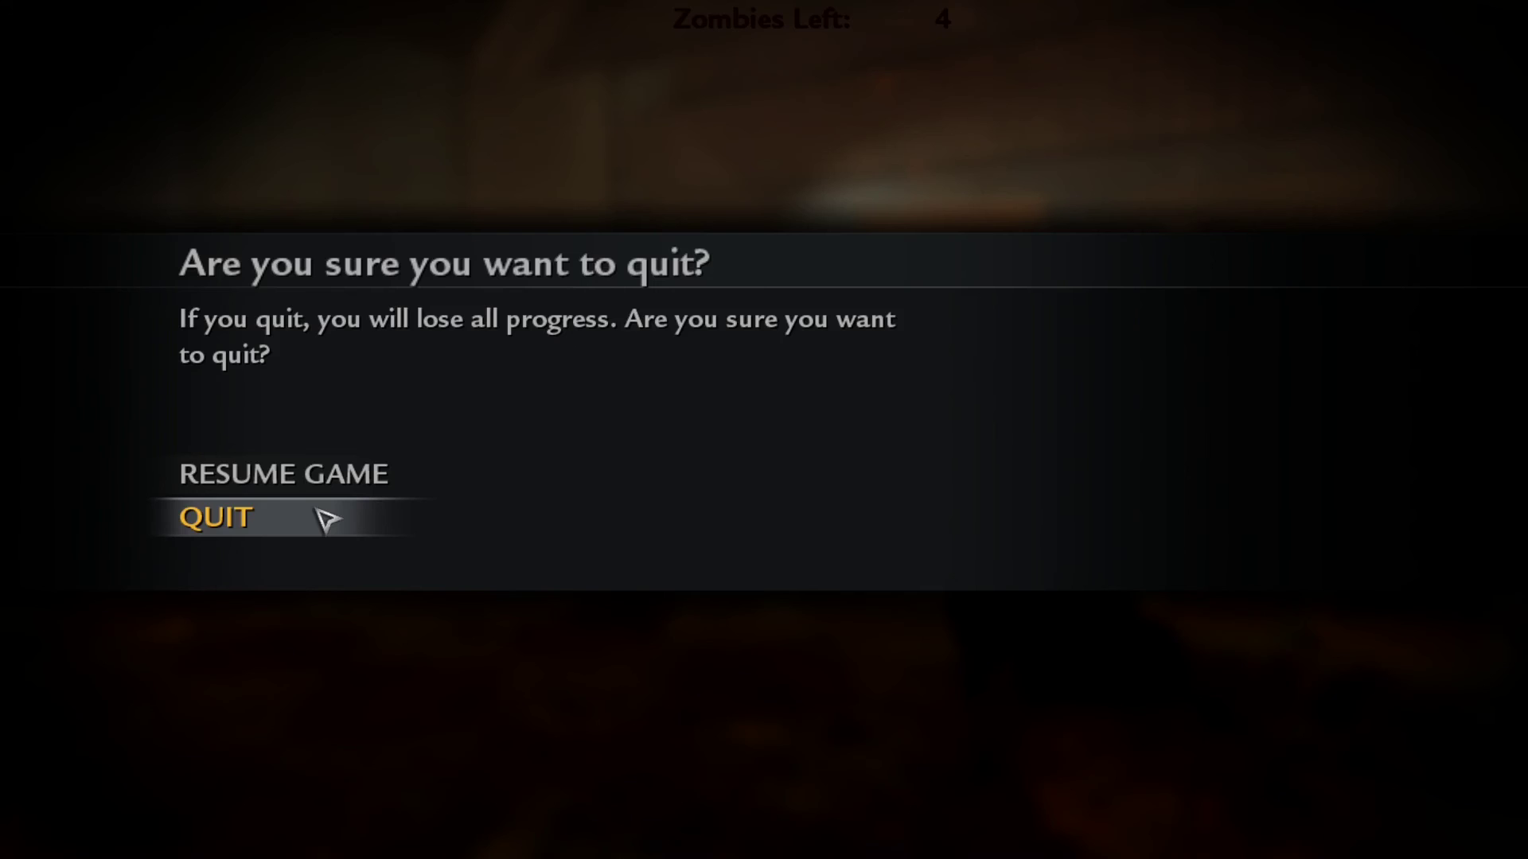
Step: Quit the Bus Depot match and exit the game, confirming both prompts
left_click(319, 512)
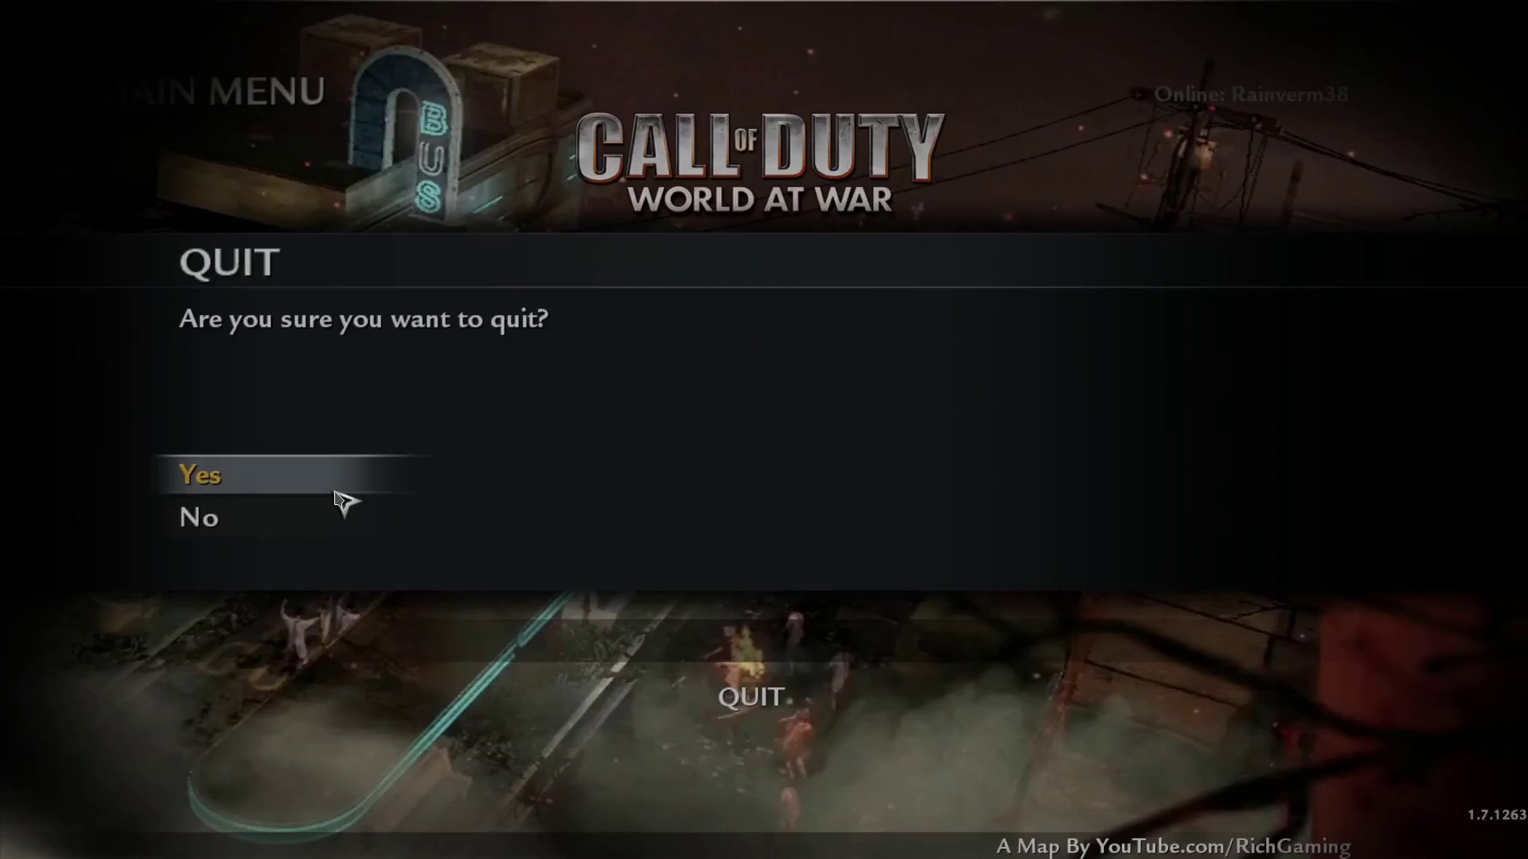
left_click(341, 498)
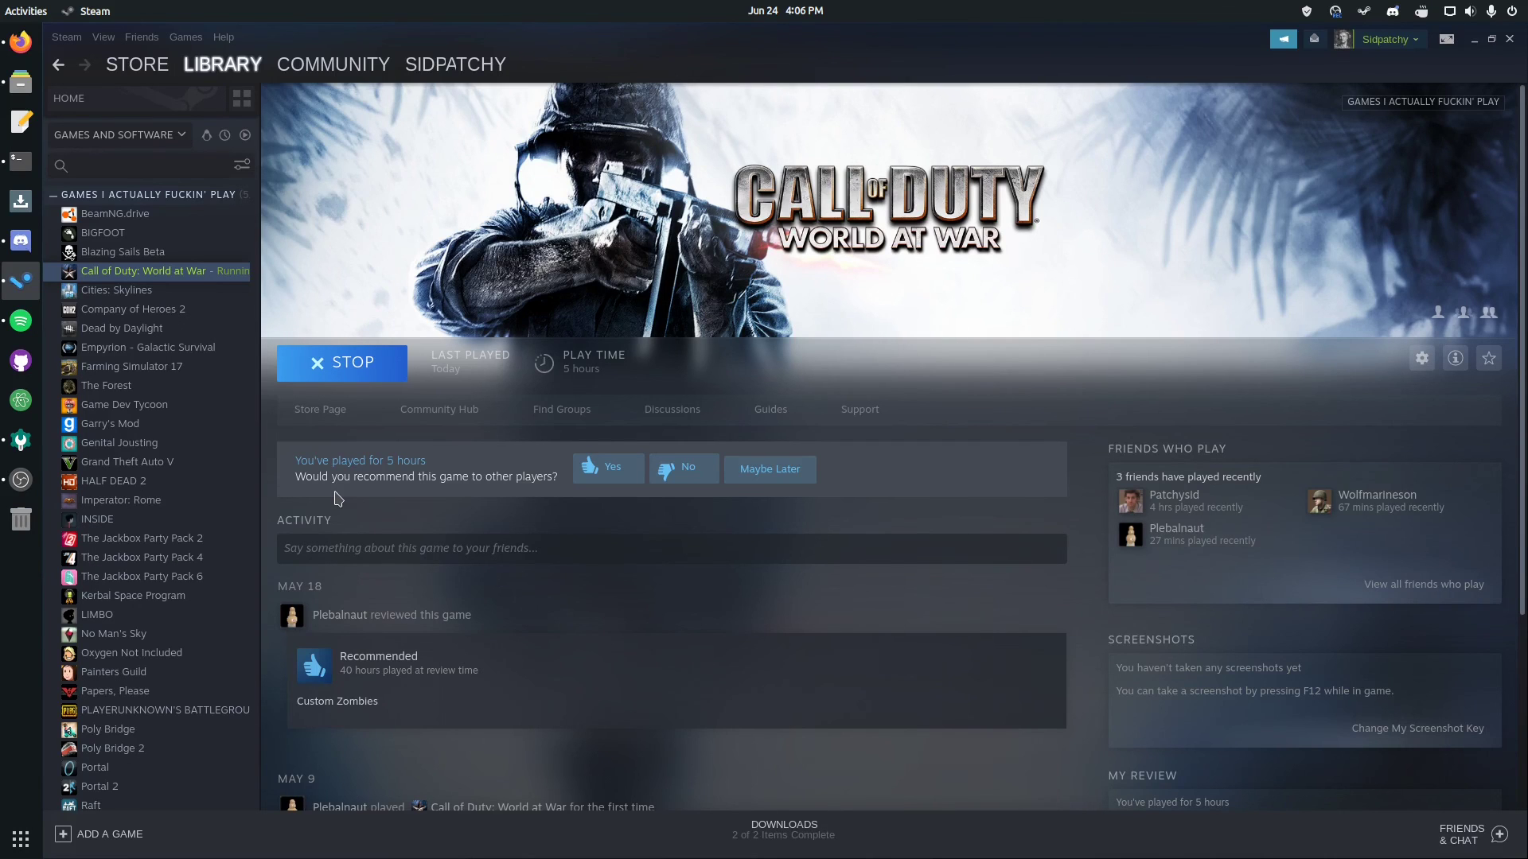